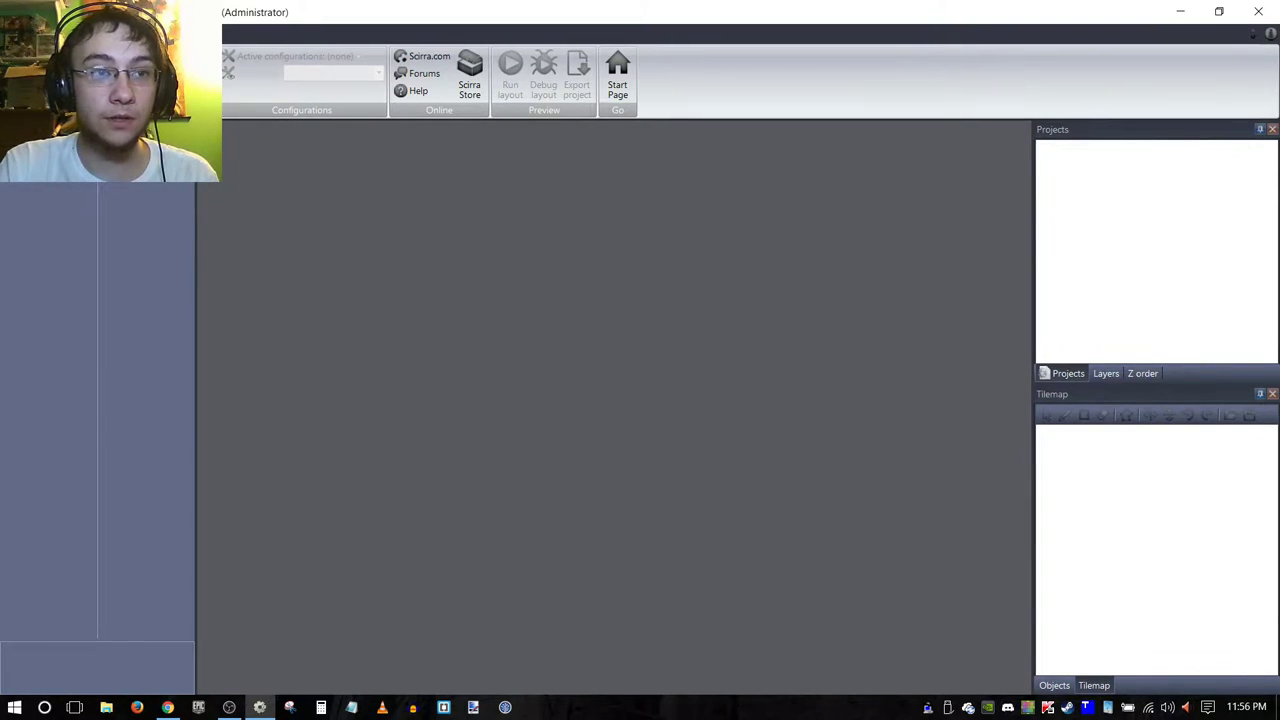
Create a new project from the Auto-runner template, found by searching the template list for 'auto'.
left_click(20, 33)
left_click(40, 70)
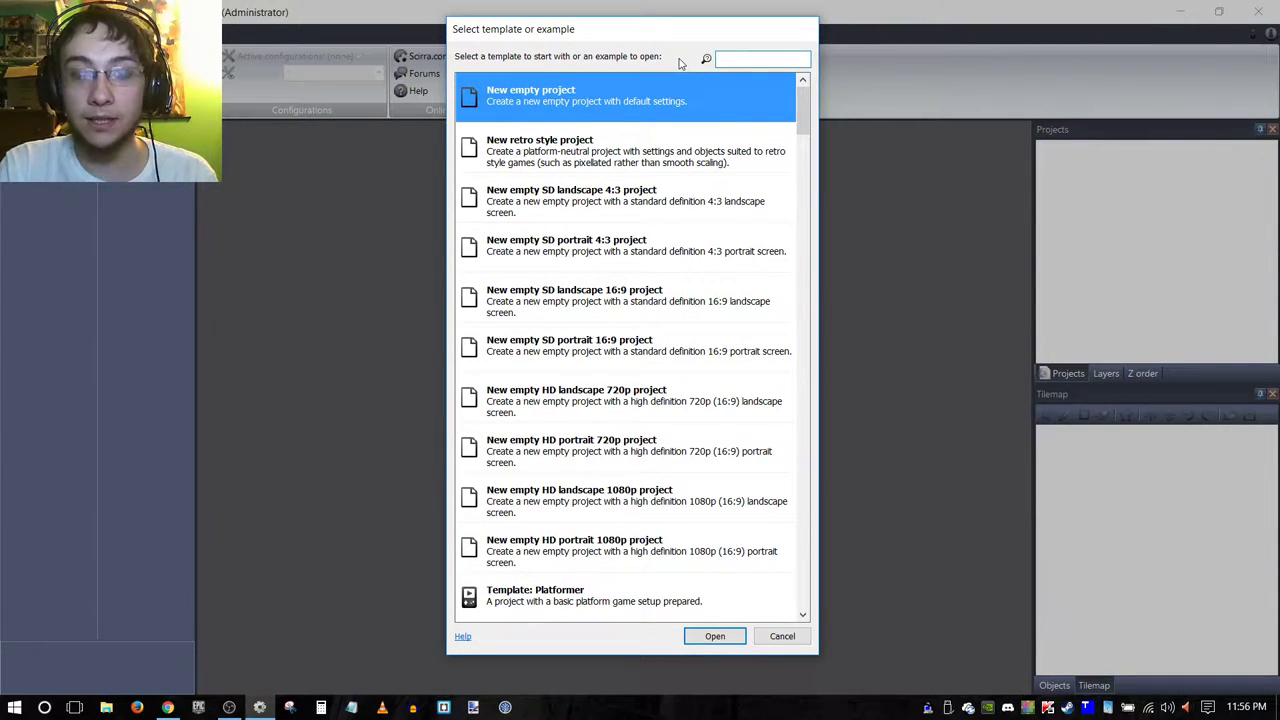
type("te")
key("BackSpace")
key("BackSpace")
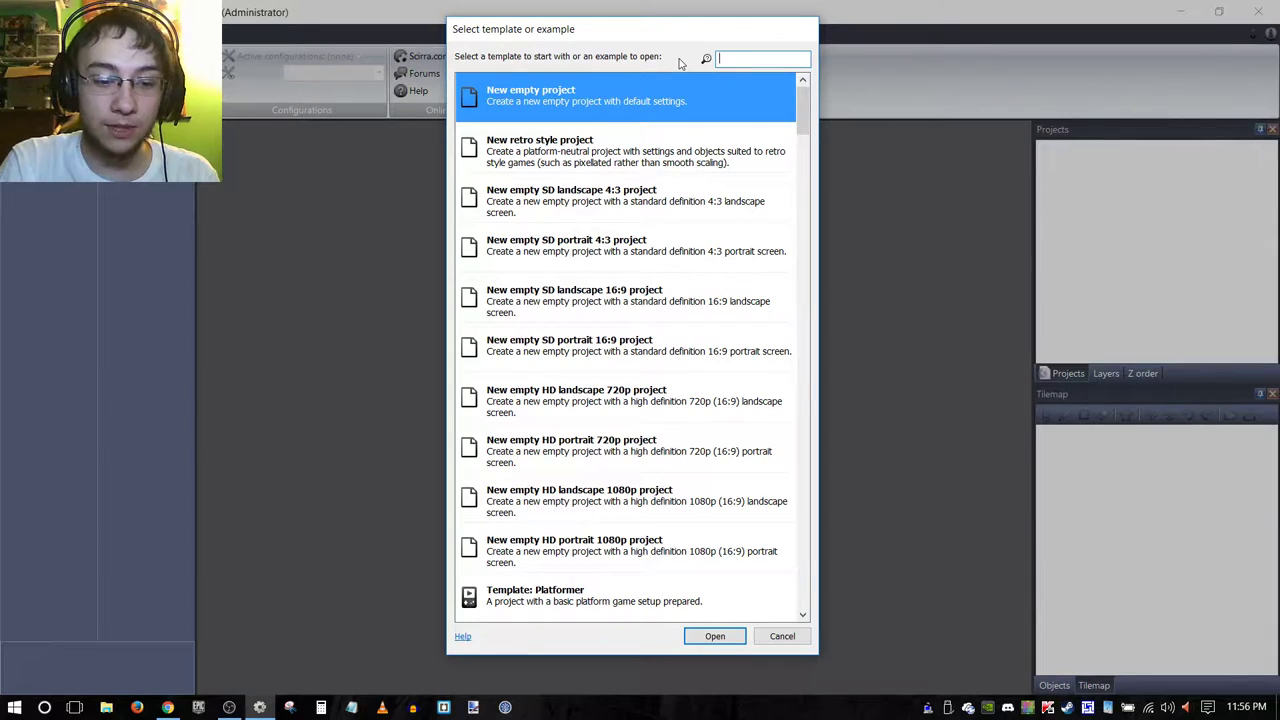
type("auto")
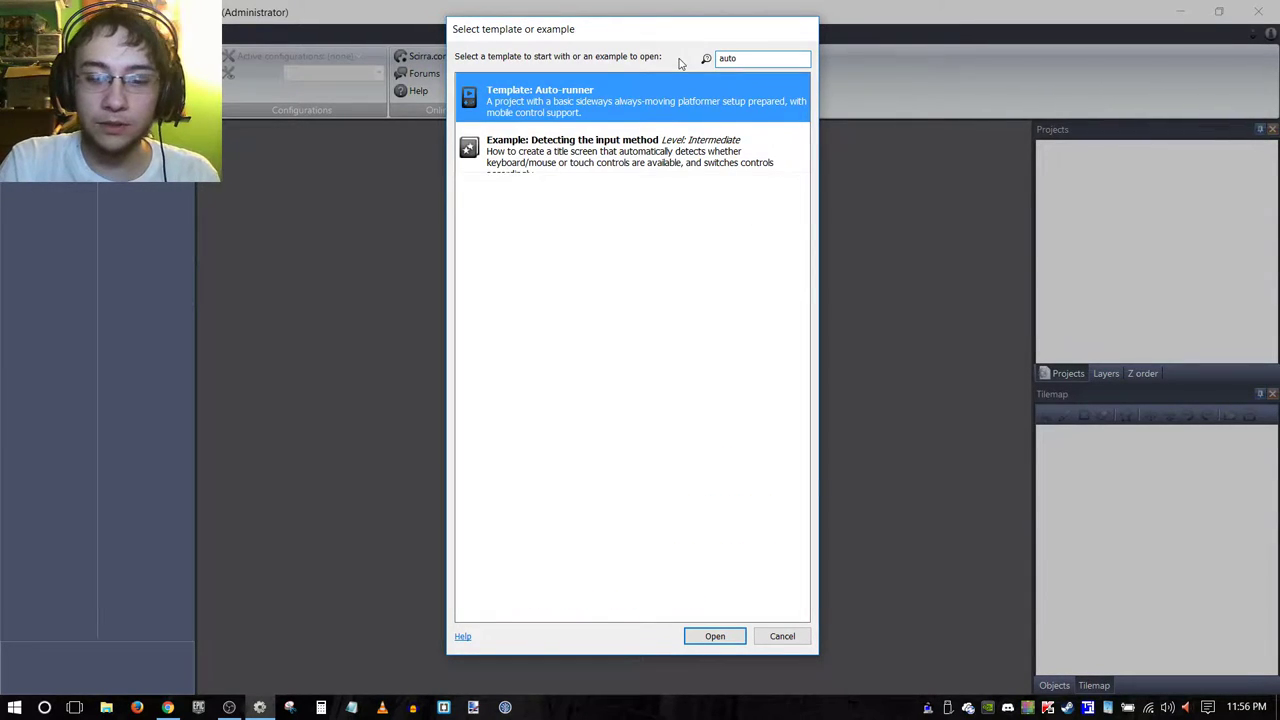
key("Return")
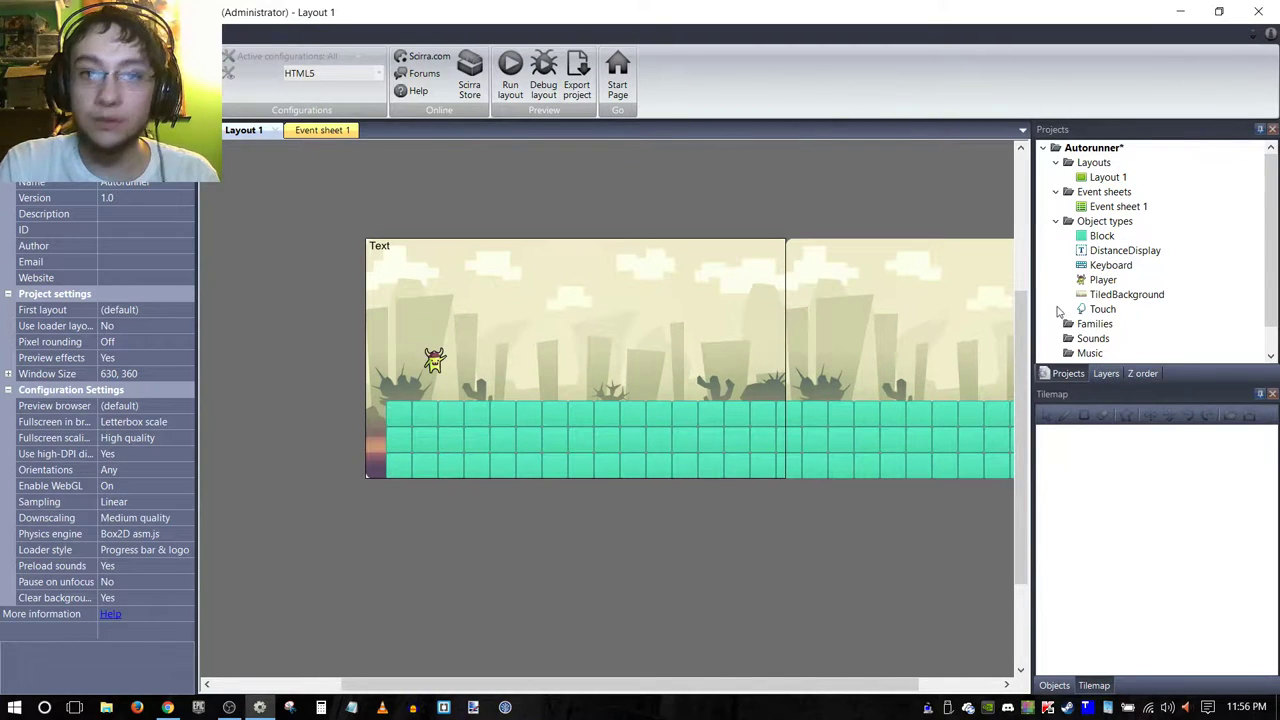
Insert the Kongregate object into the project's object types.
right_click(1101, 228)
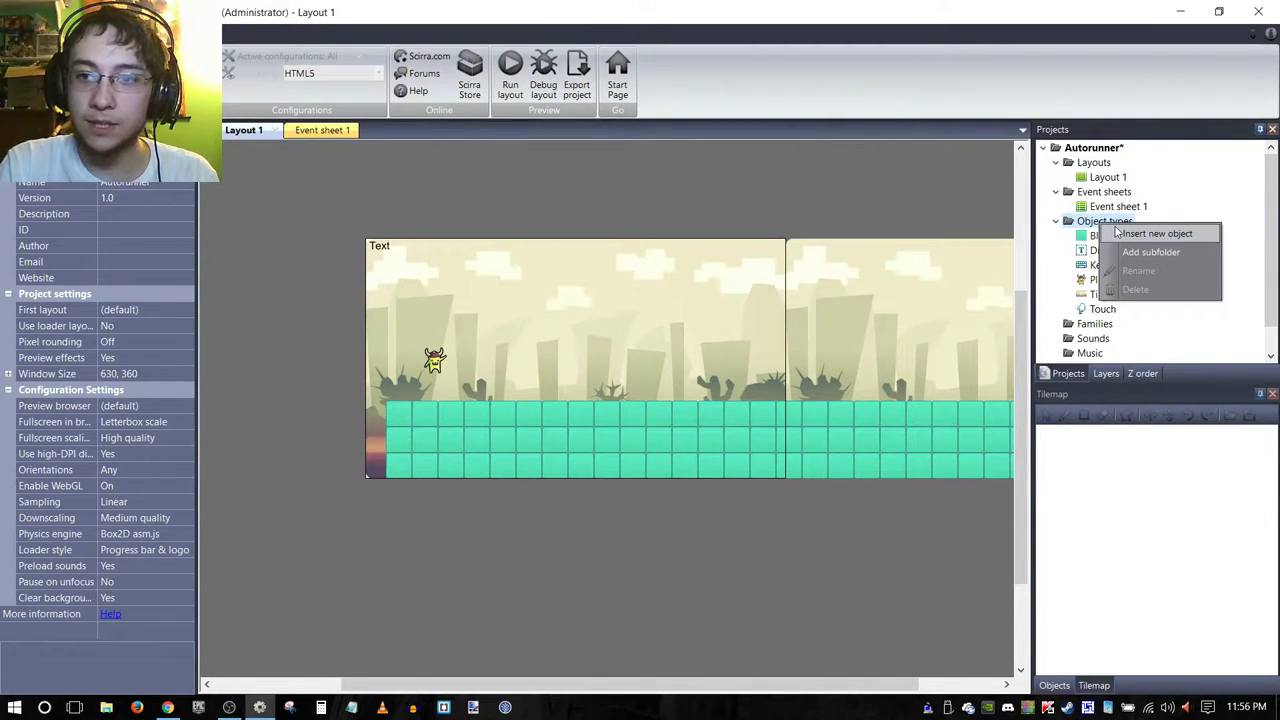
left_click(1118, 234)
type("kon")
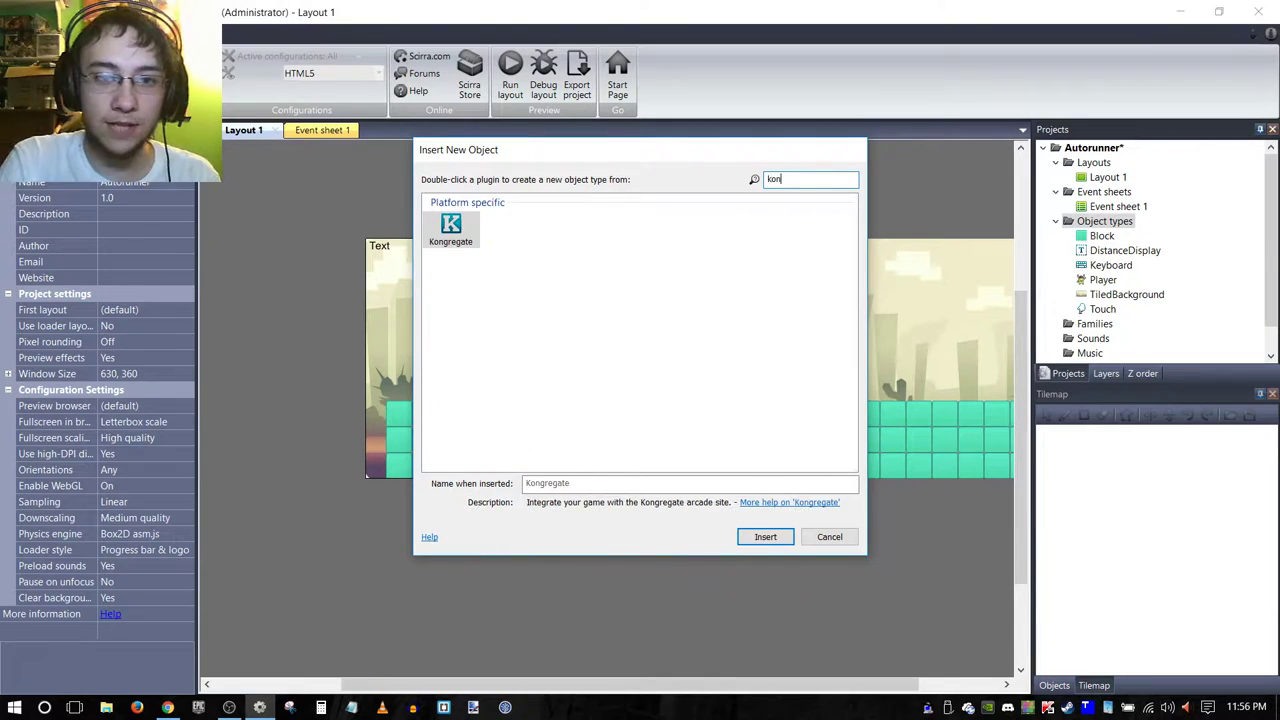
double_click(451, 226)
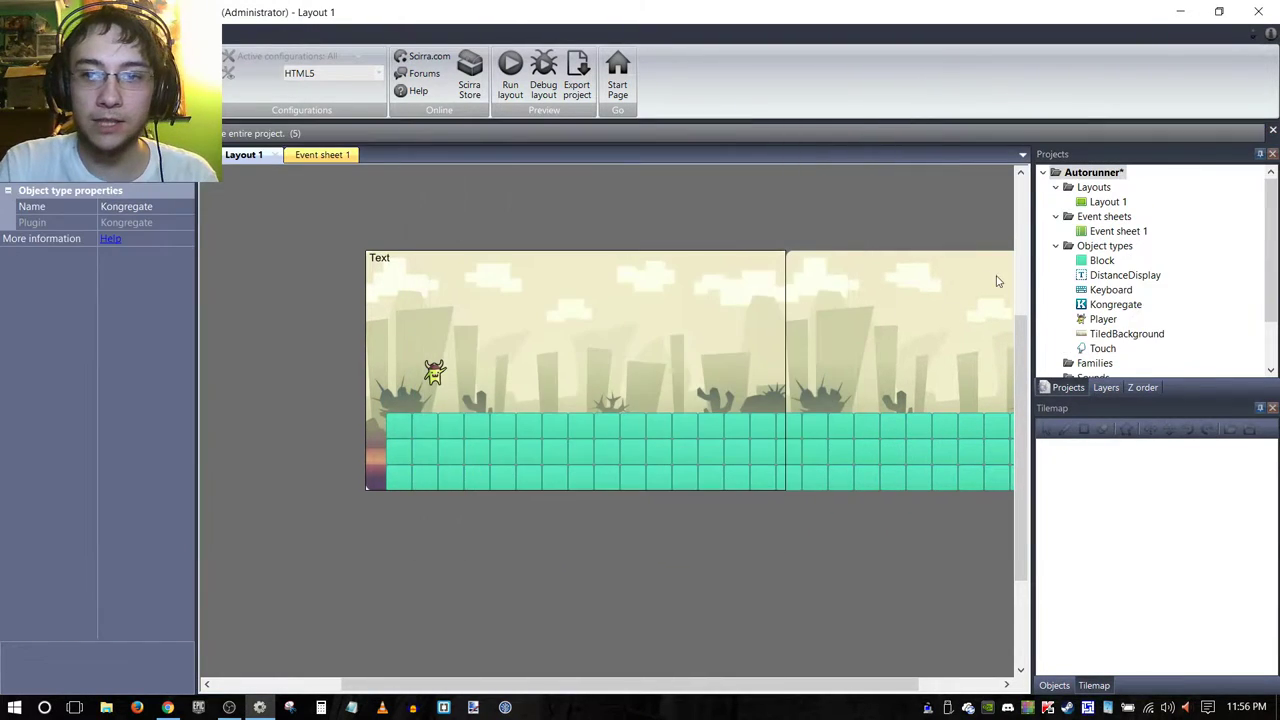
left_click(429, 260)
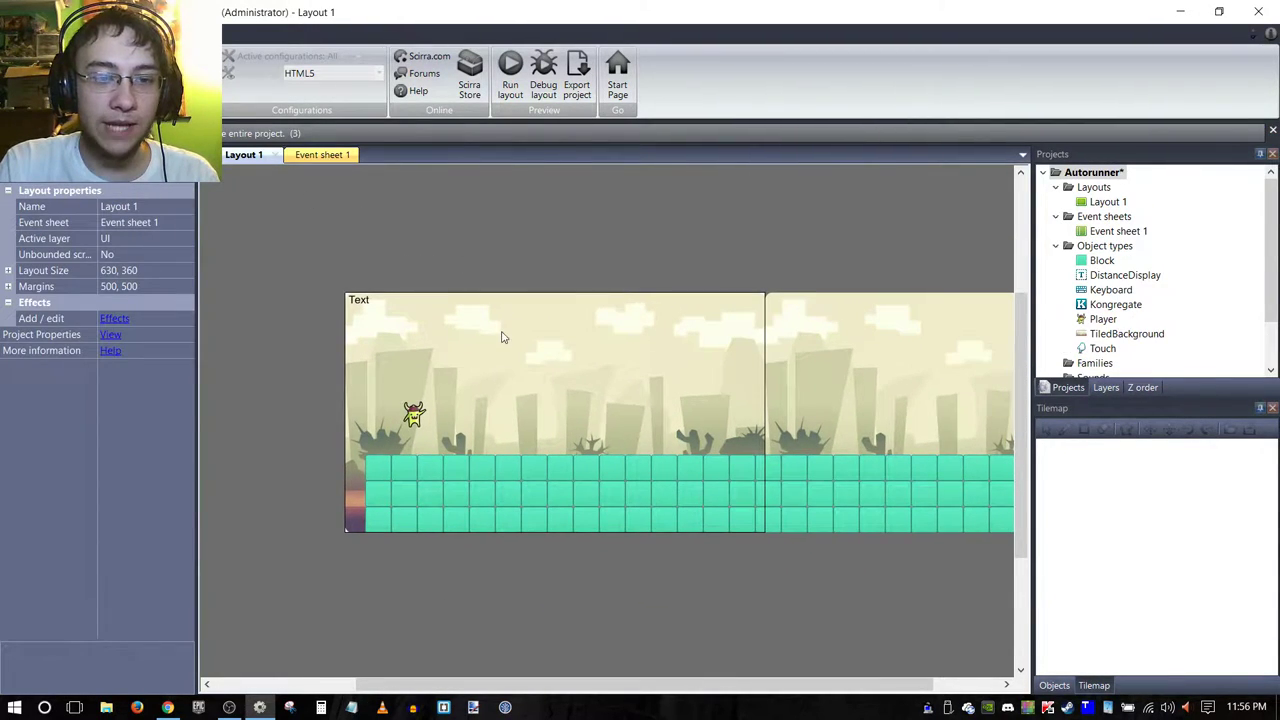
On Event sheet 1, select event 8, the restart-on-fall event.
key("ctrl+Tab")
scroll(503, 335, "down", 5)
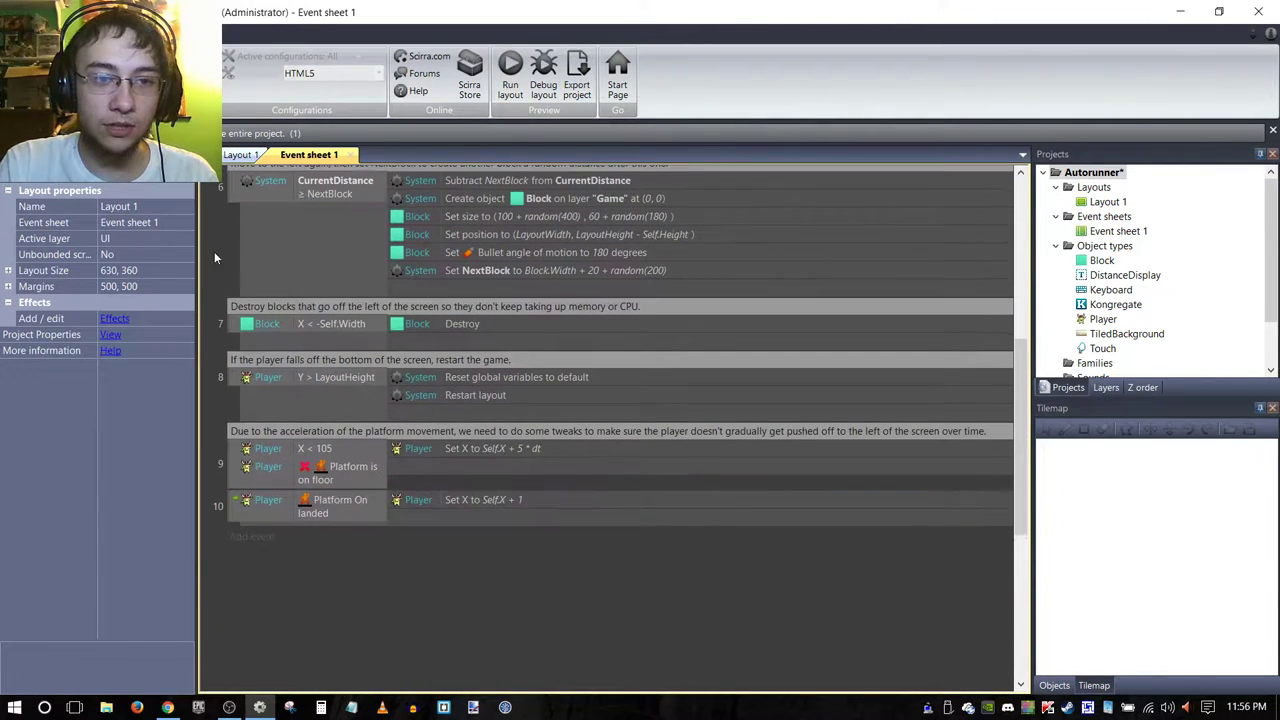
scroll(214, 251, "down", 2)
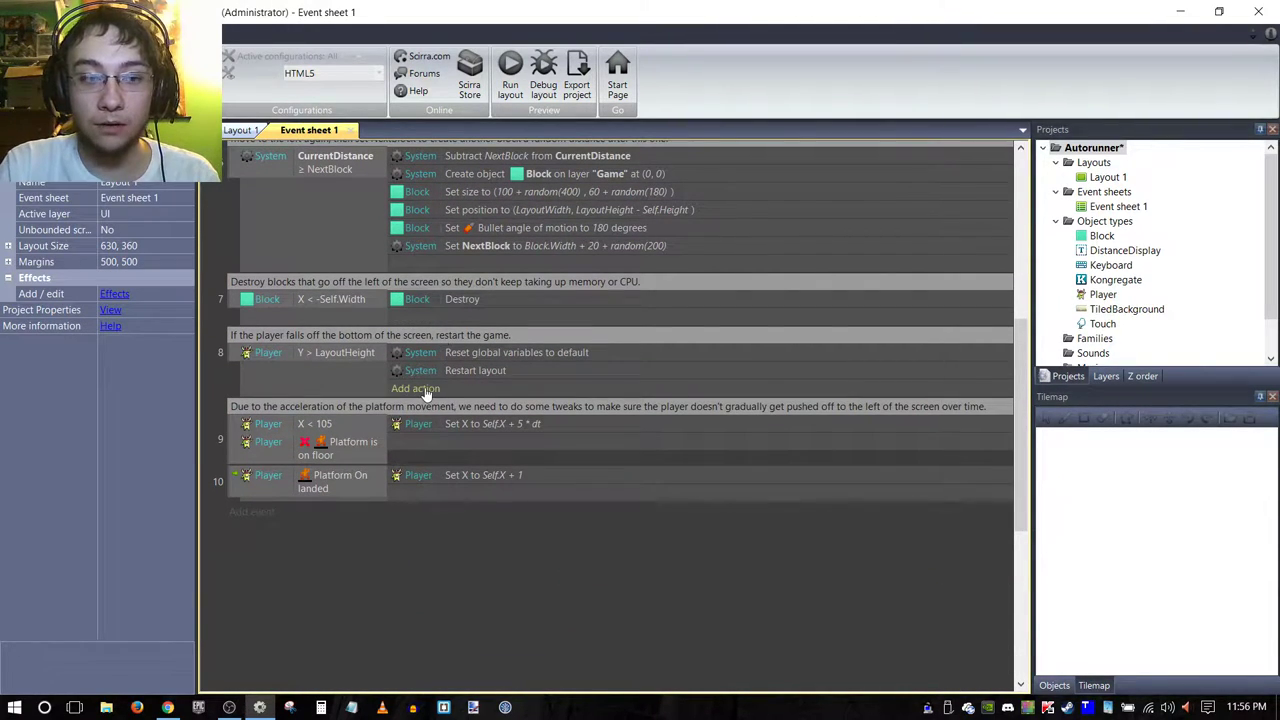
left_click(424, 390)
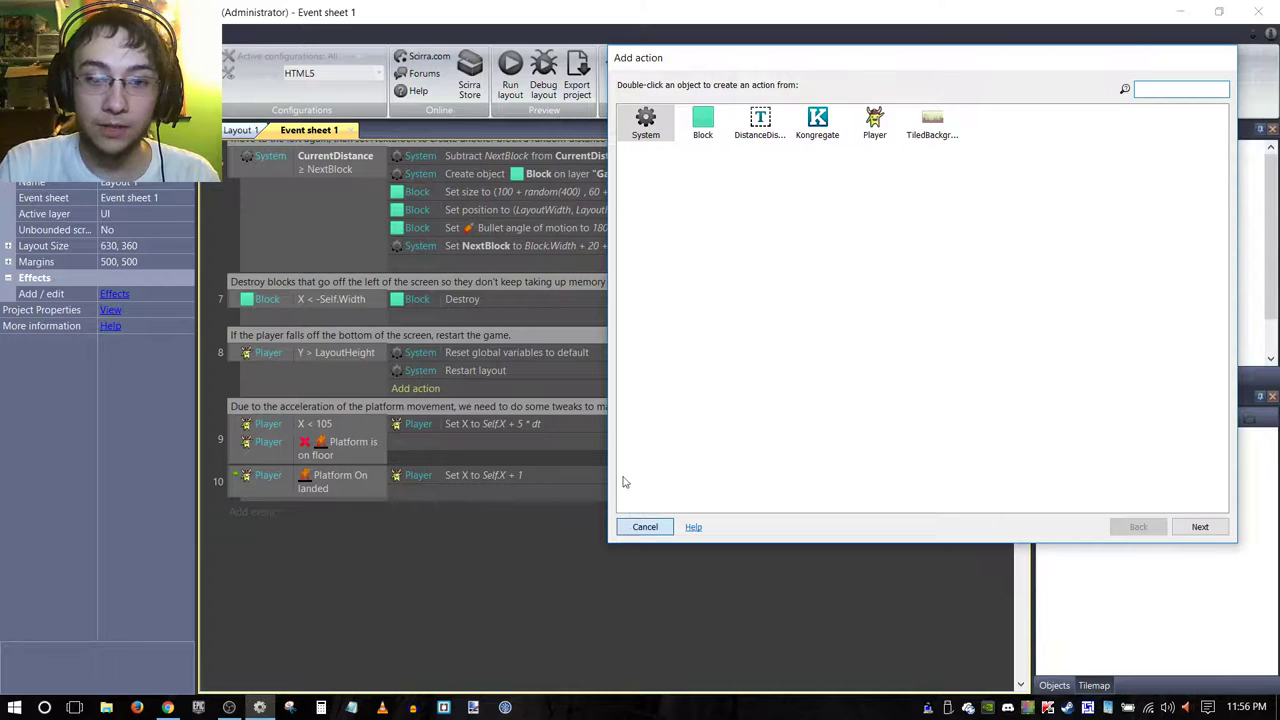
left_click(645, 527)
scroll(515, 438, "up", 9)
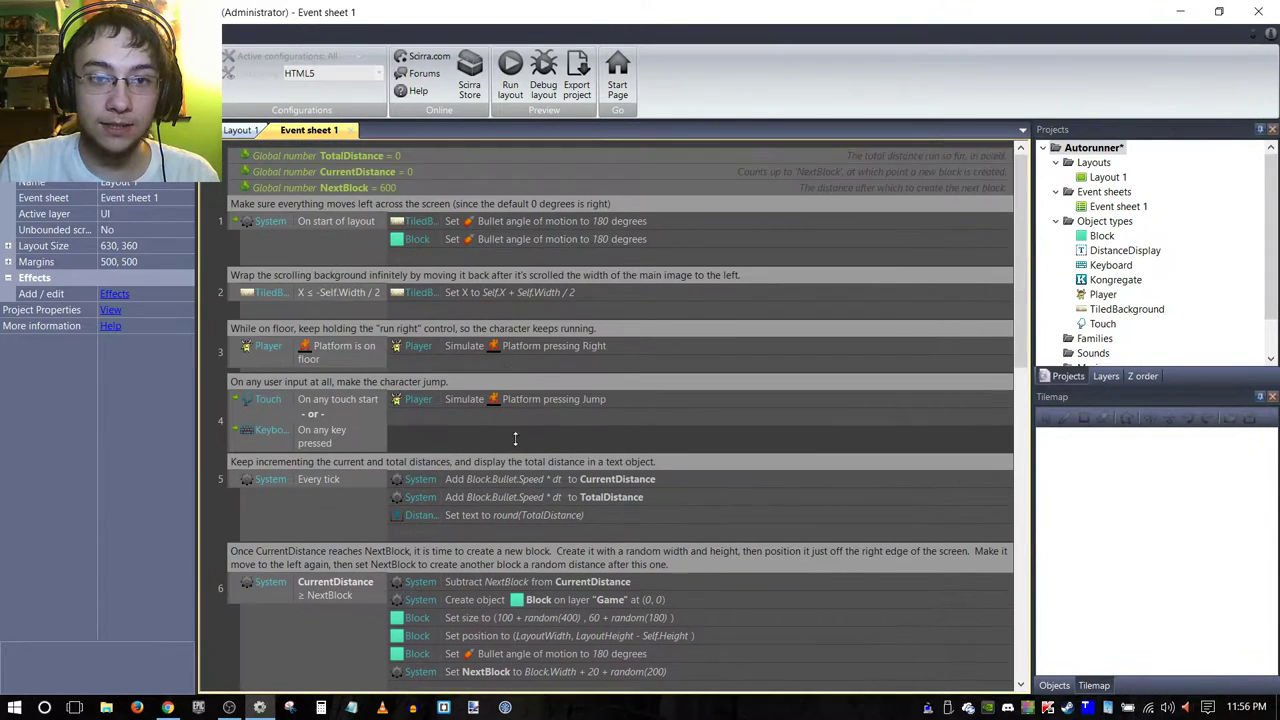
scroll(462, 356, "down", 10)
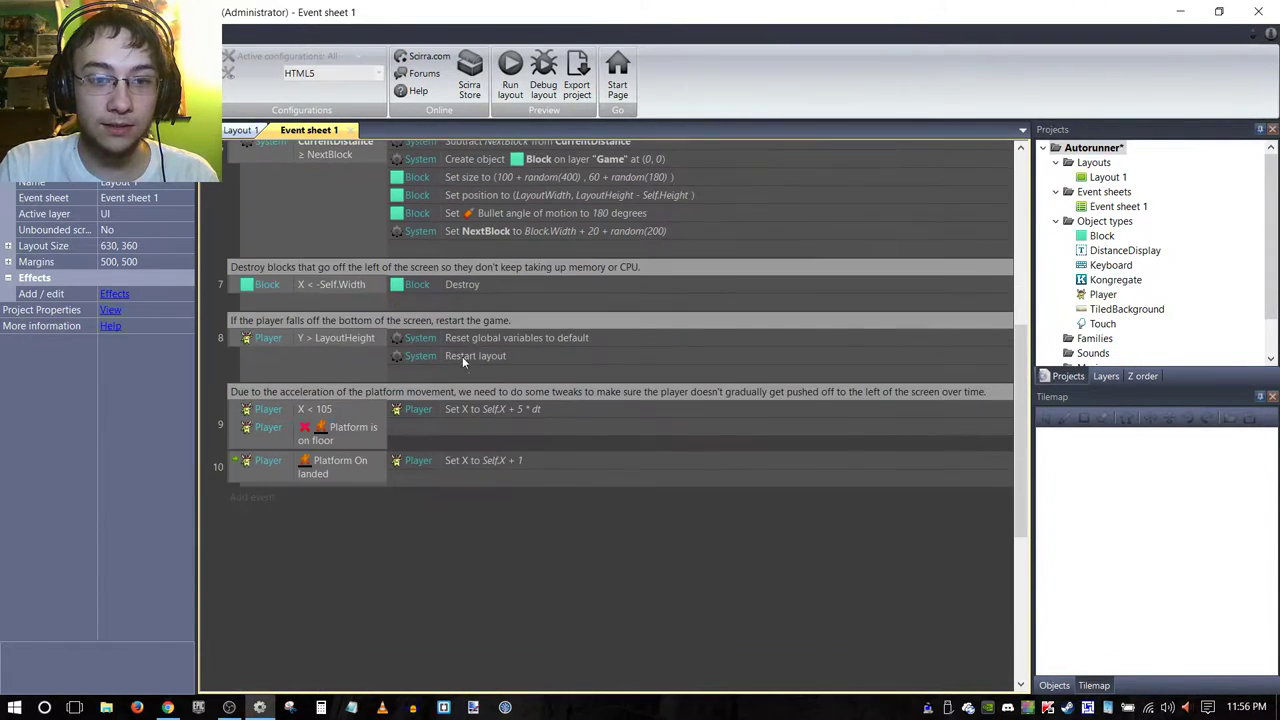
left_click(239, 328)
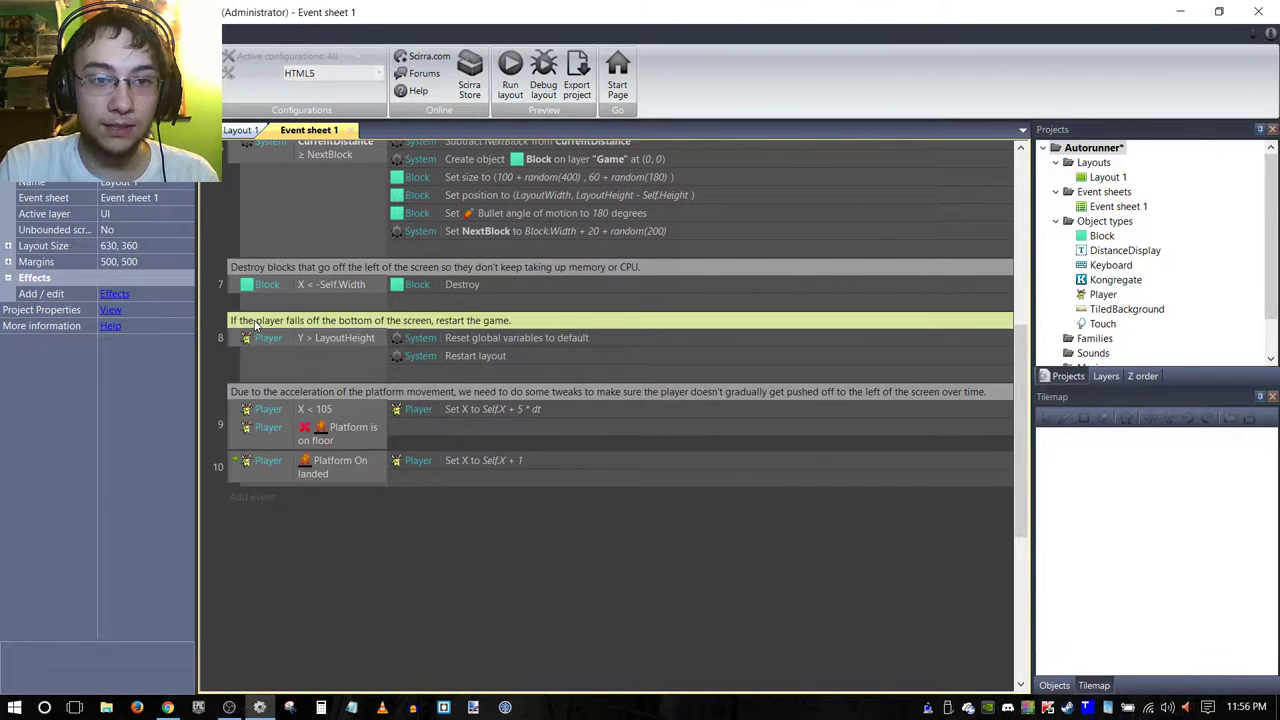
left_click(241, 337)
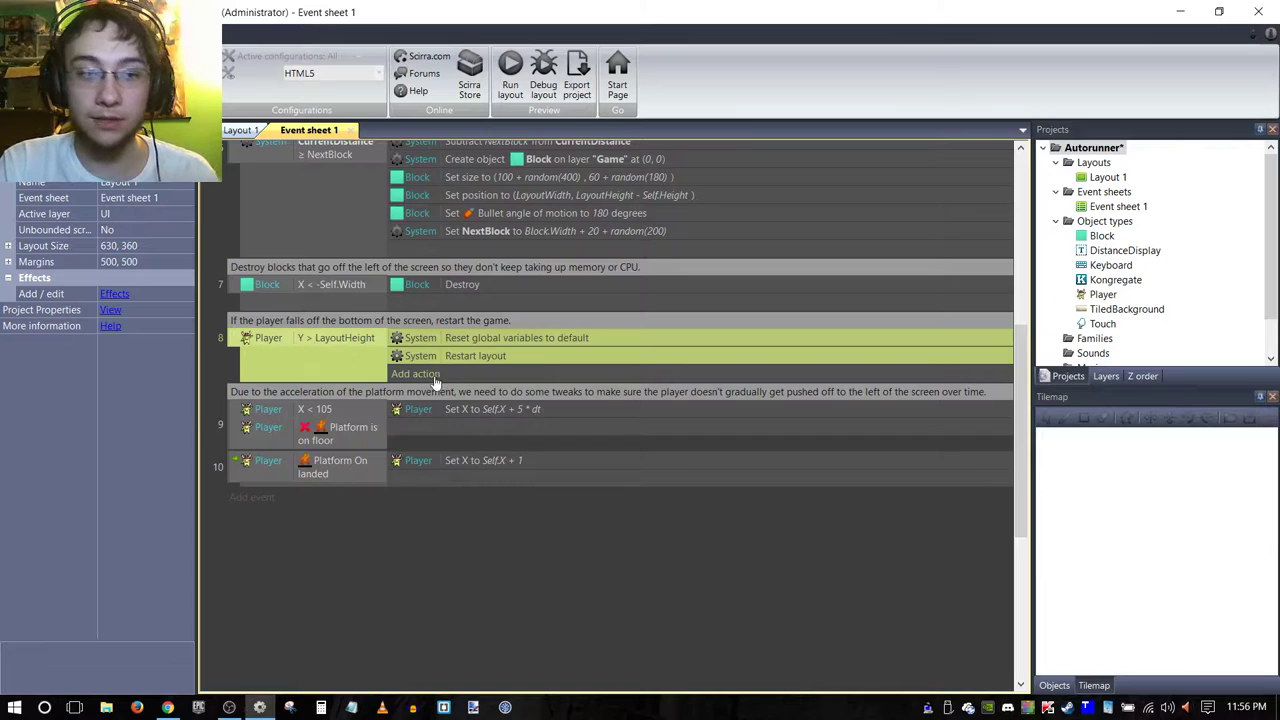
Add a Kongregate Submit statistic action to event 8 named 'Score' with value TotalDistance.
left_click(420, 340)
left_click(415, 356)
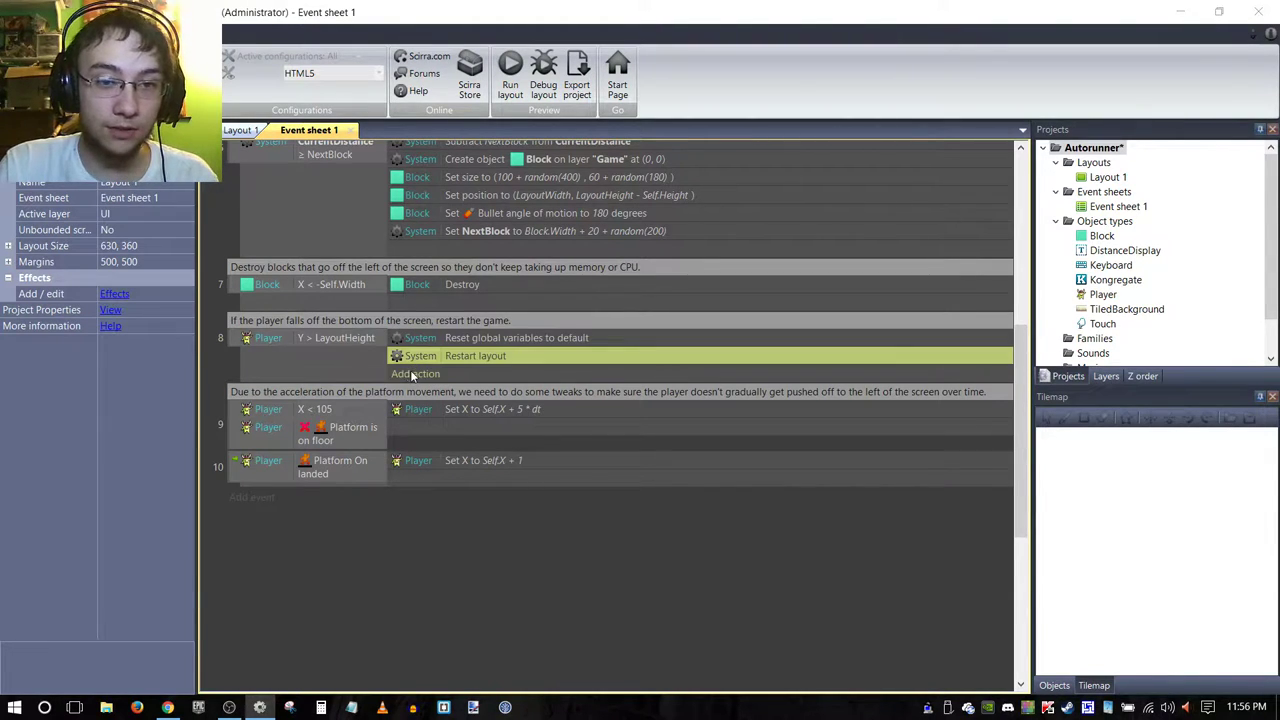
left_click(415, 373)
double_click(805, 125)
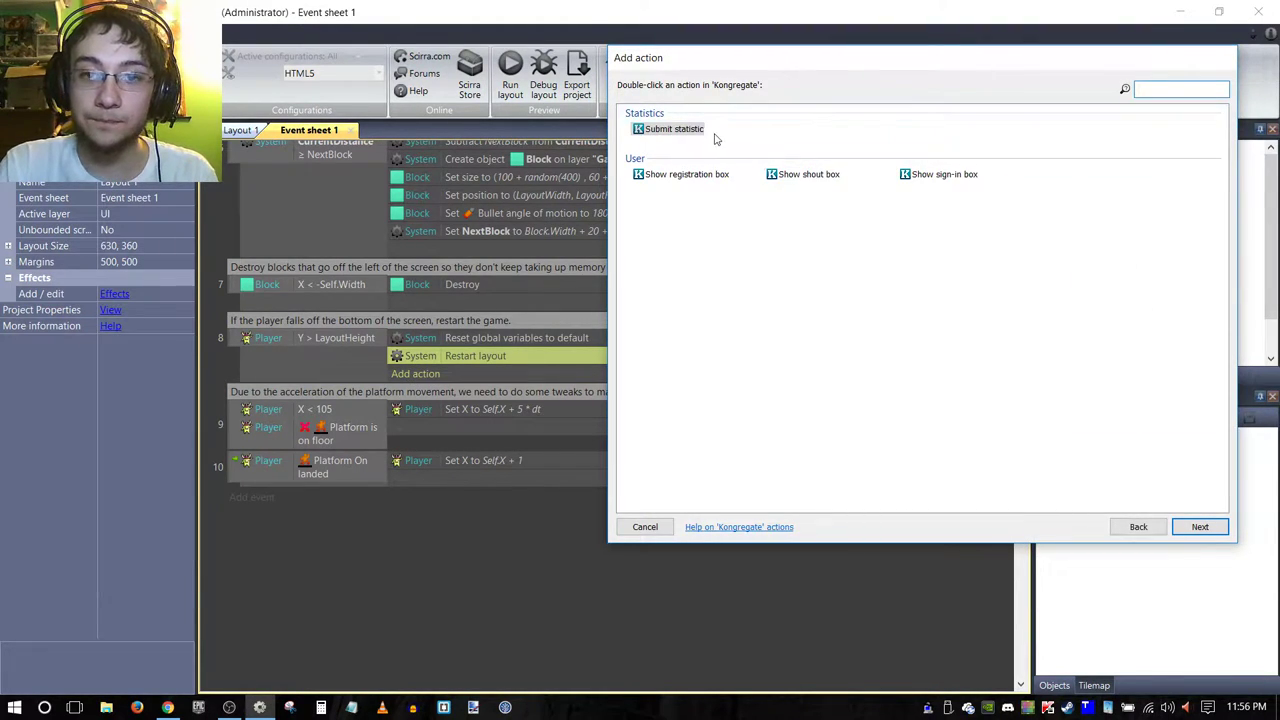
double_click(688, 129)
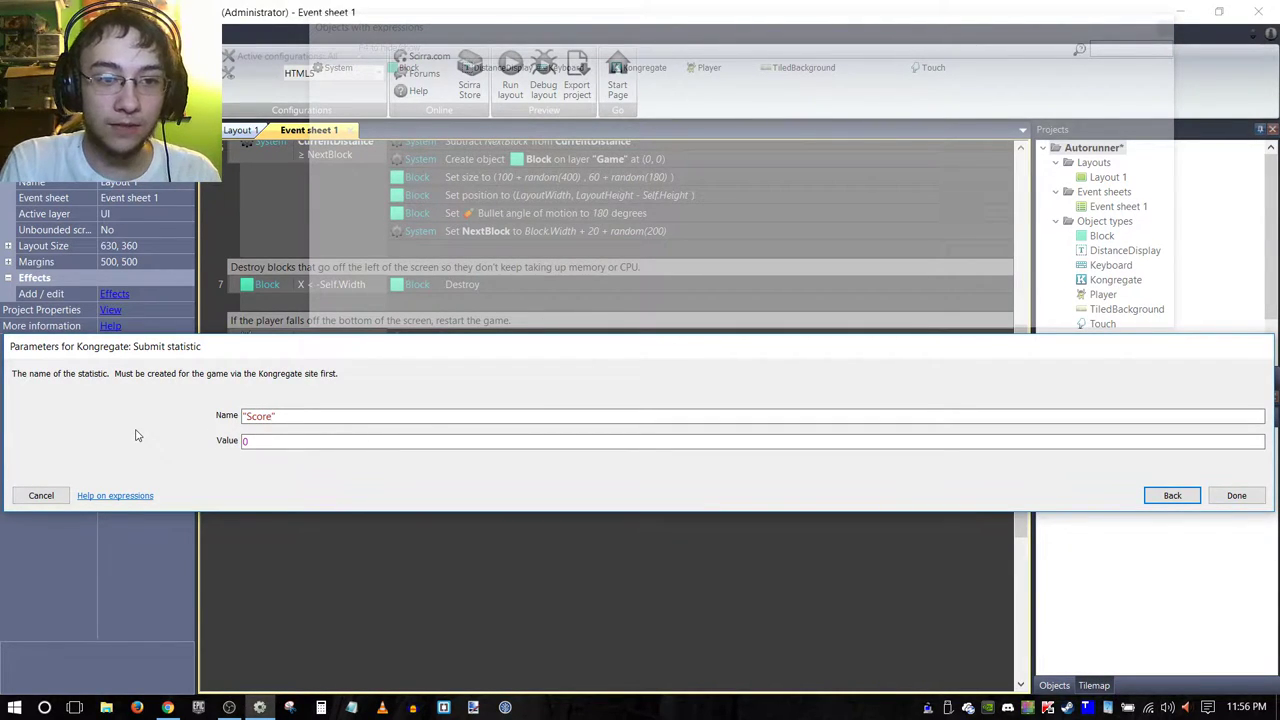
key("Tab")
type("TotalDistance")
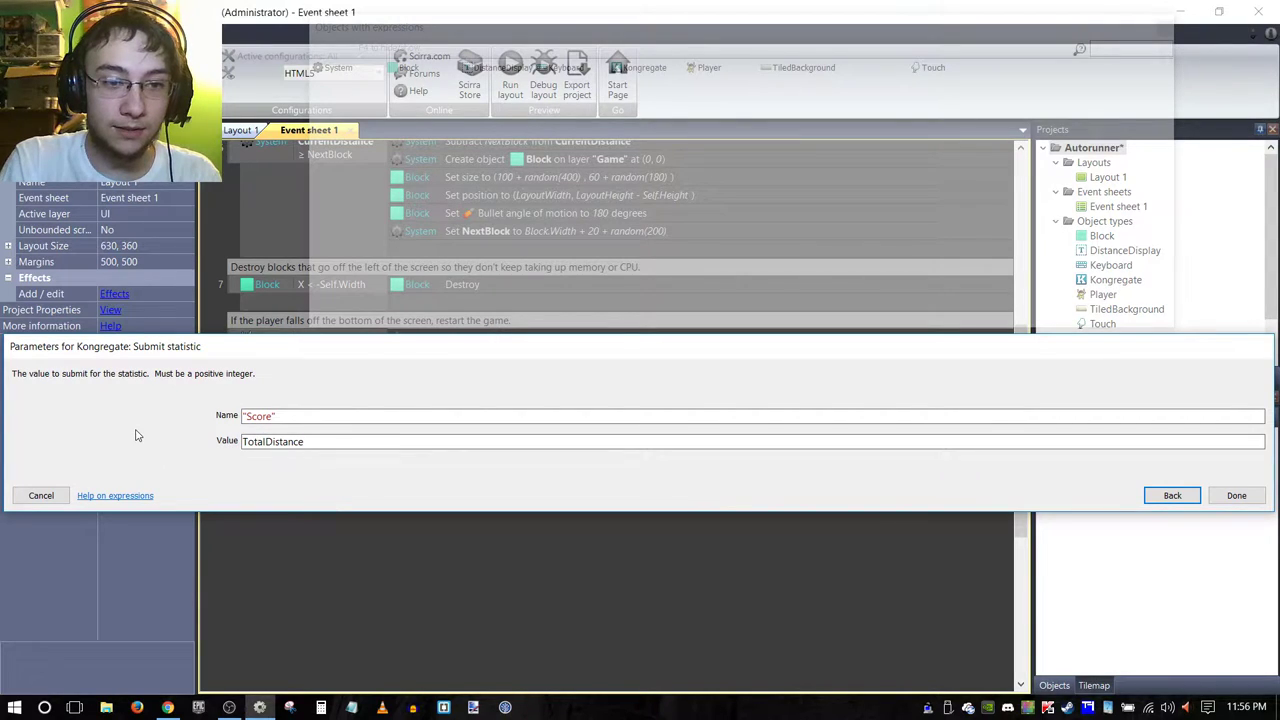
key("Return")
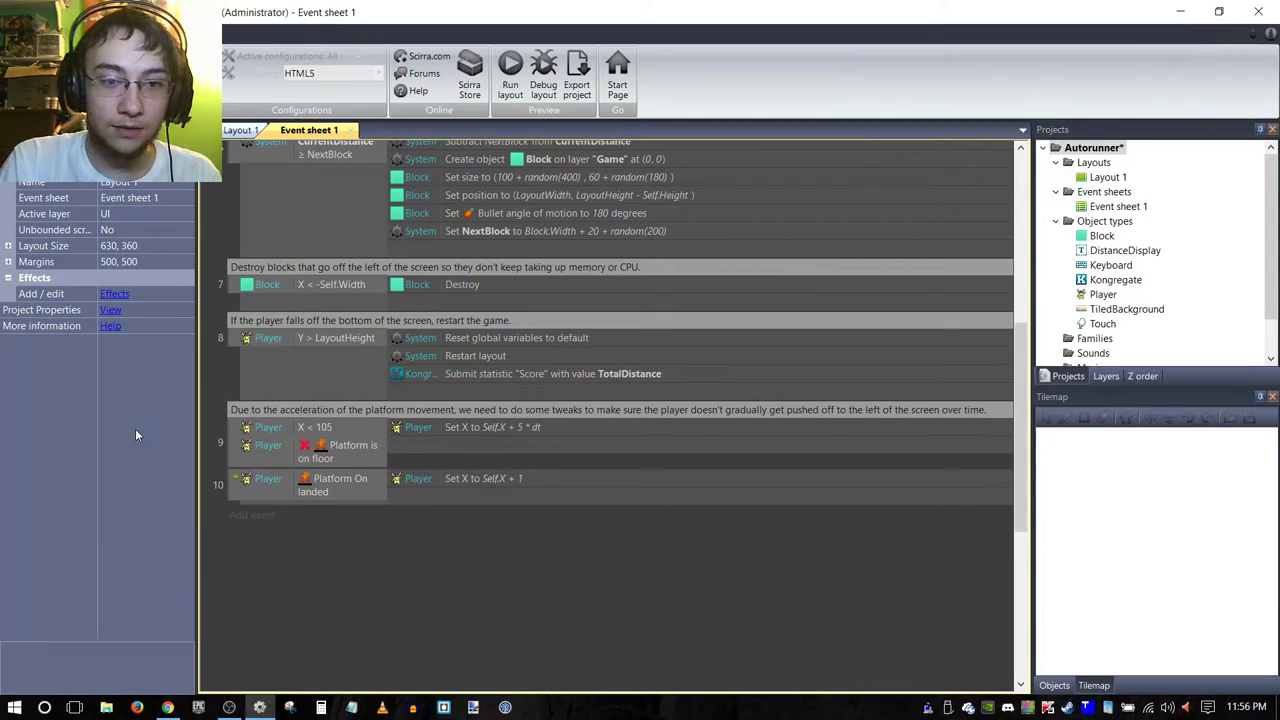
Move the Submit statistic action to first place among event 8's actions.
left_click_drag(475, 373, 478, 338)
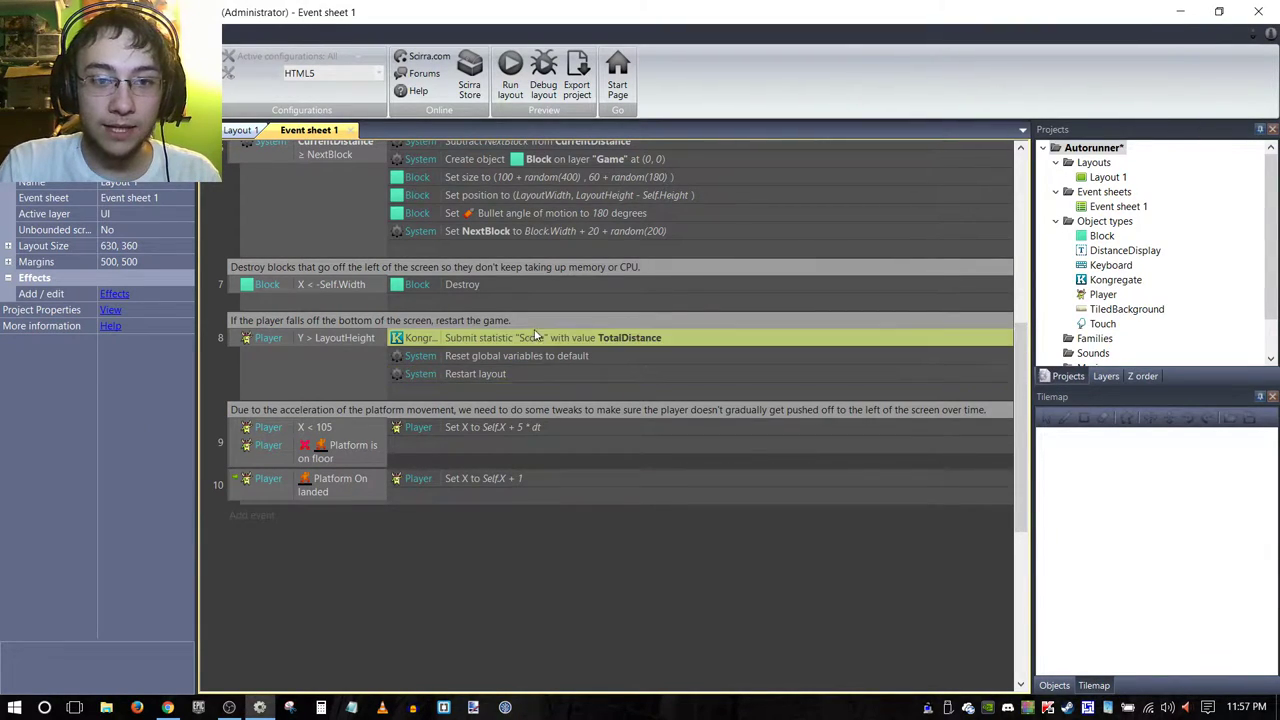
left_click(548, 362)
scroll(548, 365, "up", 10)
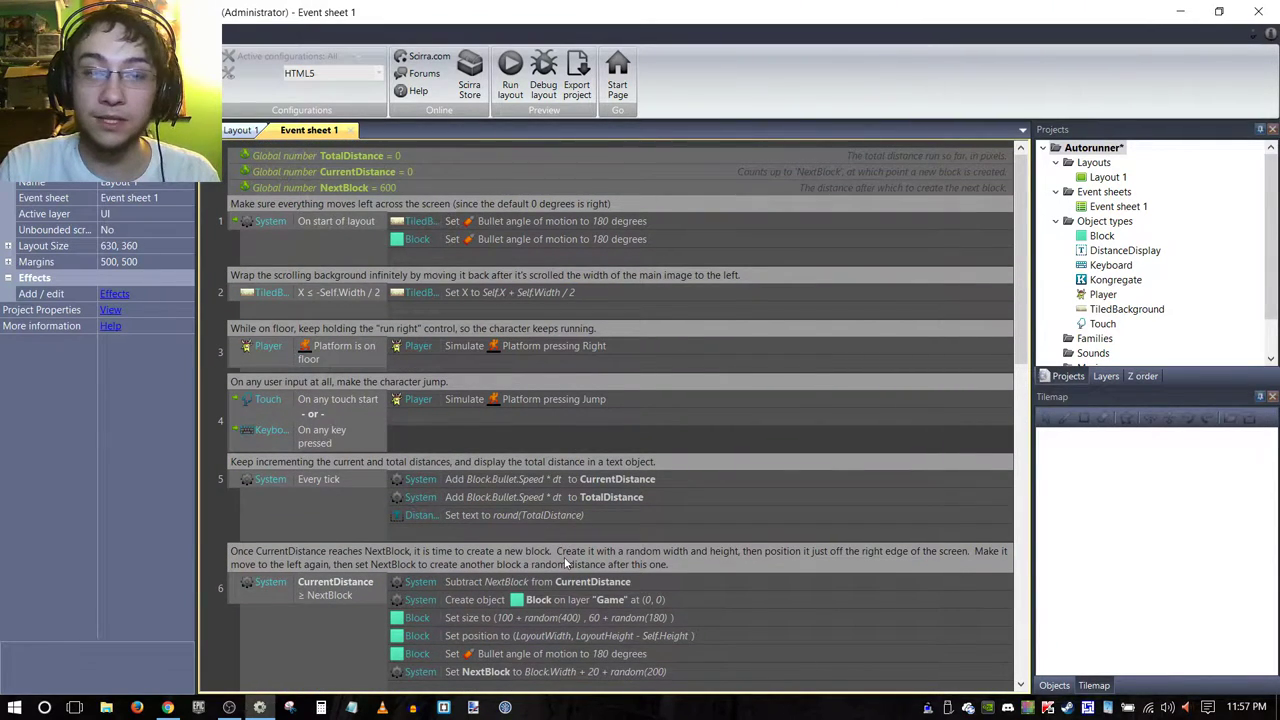
scroll(580, 480, "down", 4)
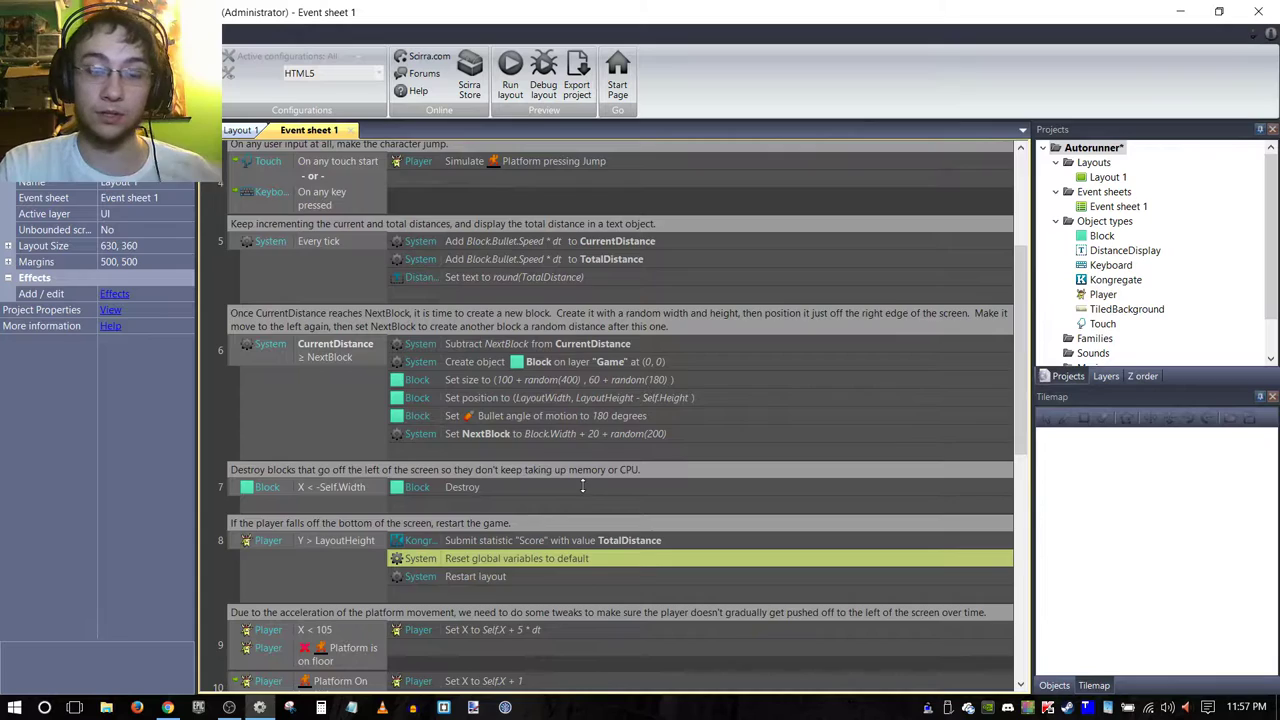
scroll(582, 463, "down", 3)
left_click(564, 386)
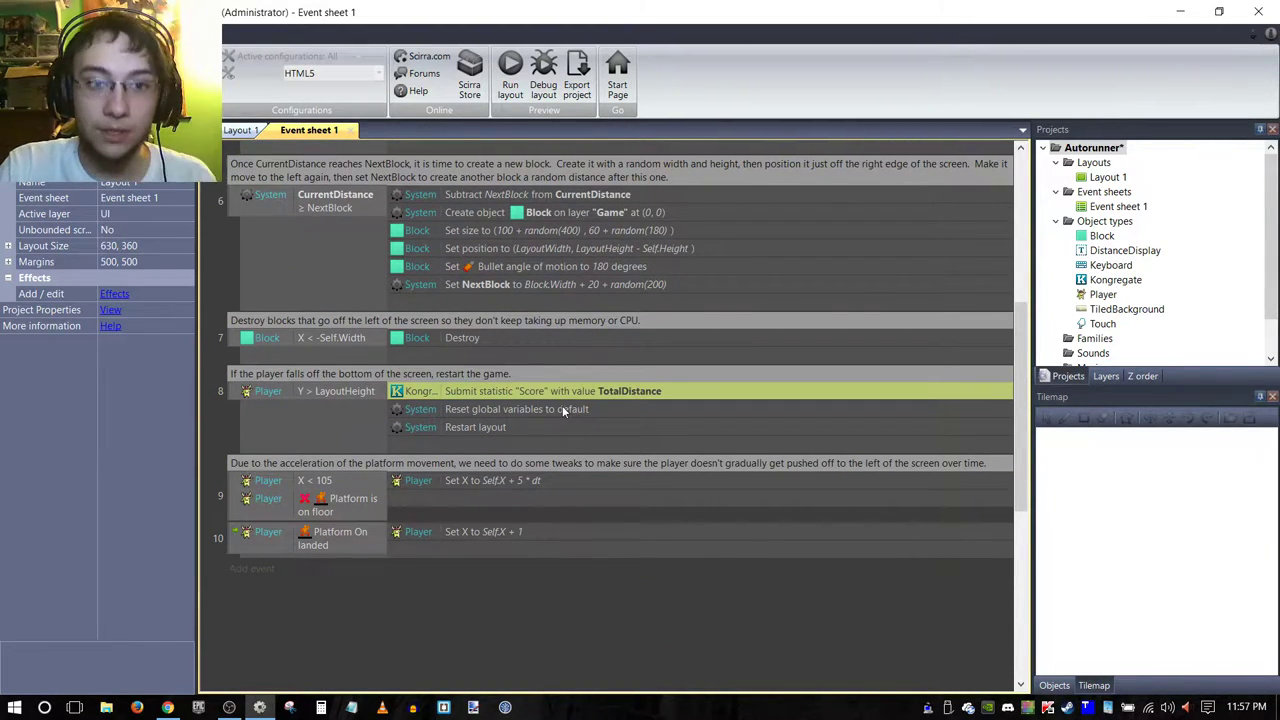
scroll(576, 228, "up", 8)
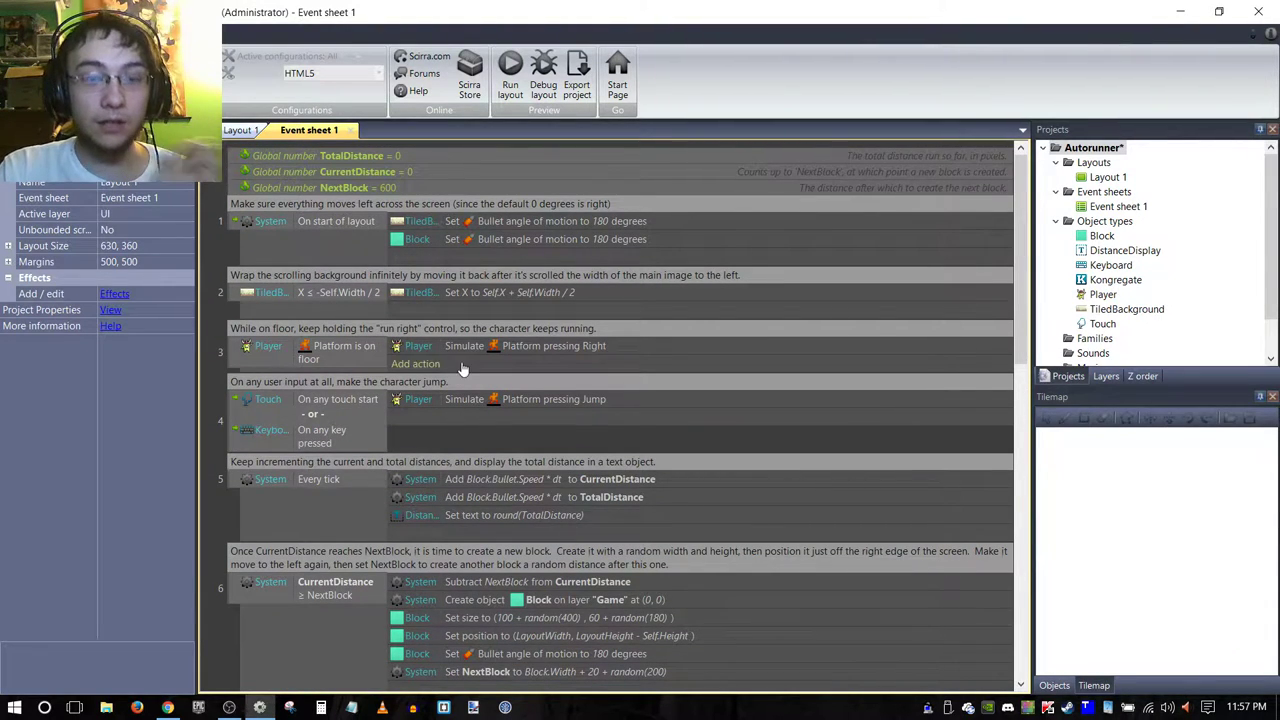
scroll(317, 284, "down", 8)
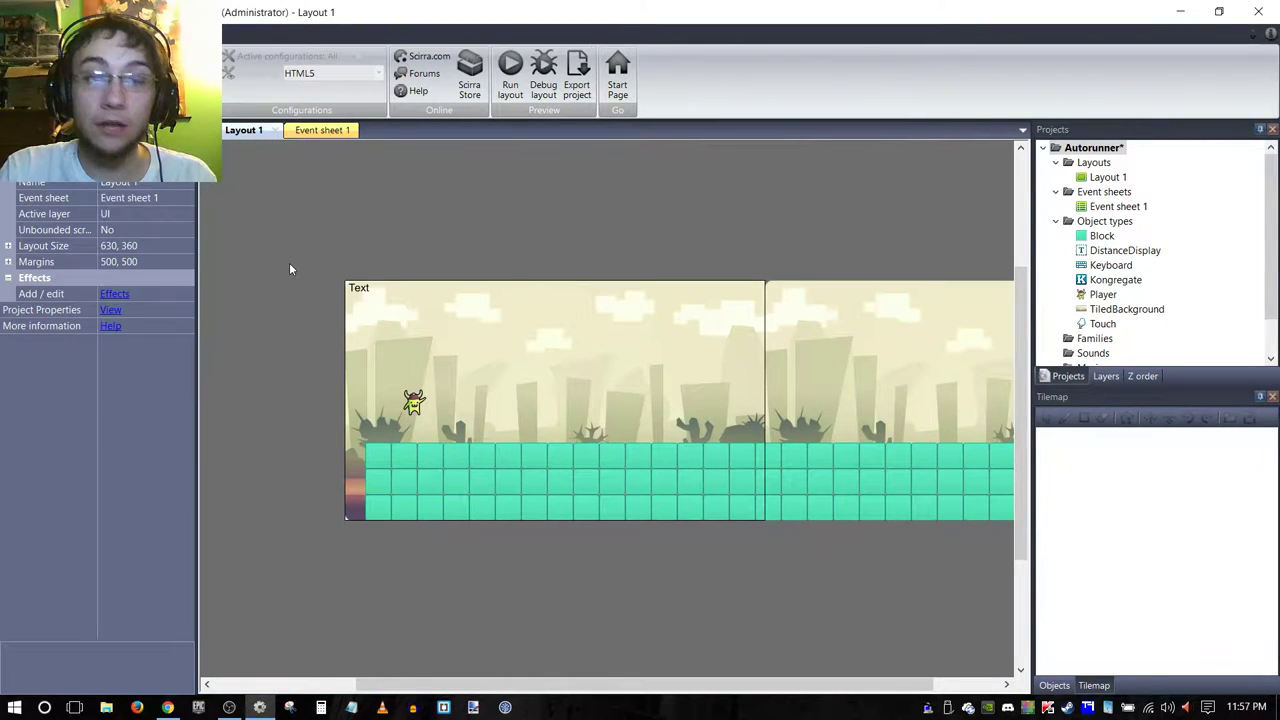
Return to Event sheet 1, select the Score submission action, and bring up the File menu.
key("ctrl+Tab")
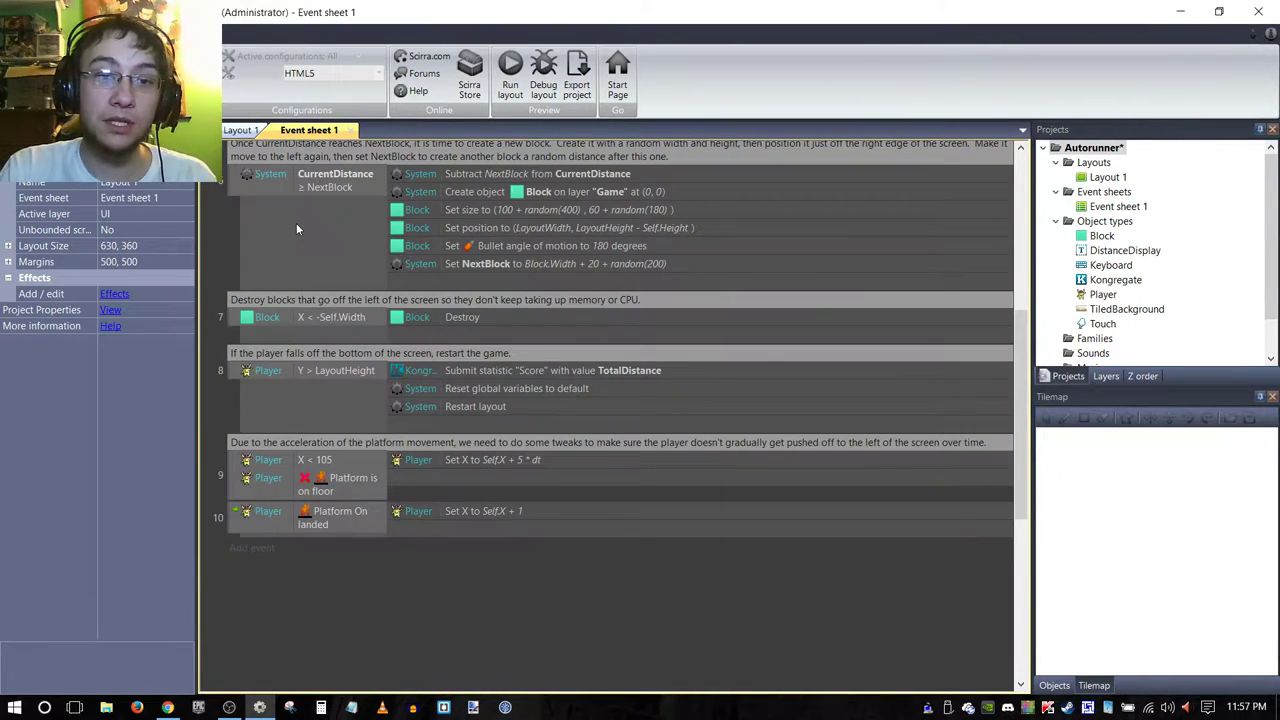
left_click(594, 374)
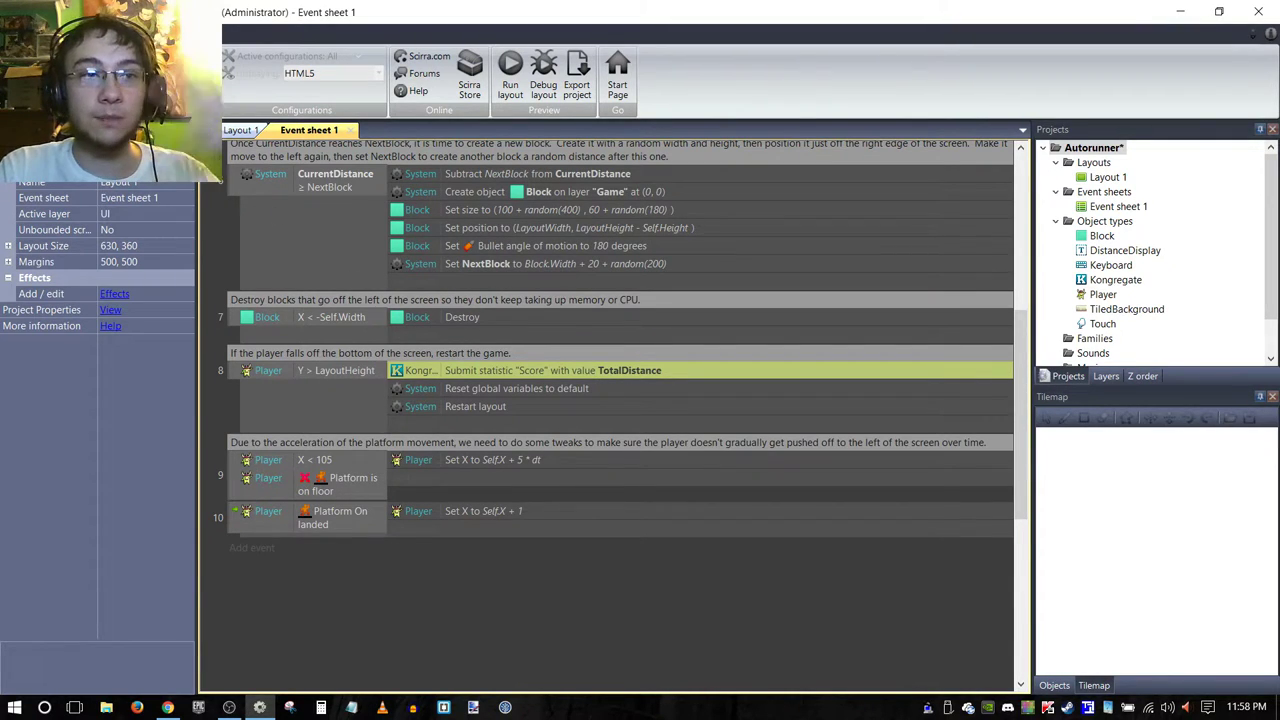
key("alt+f")
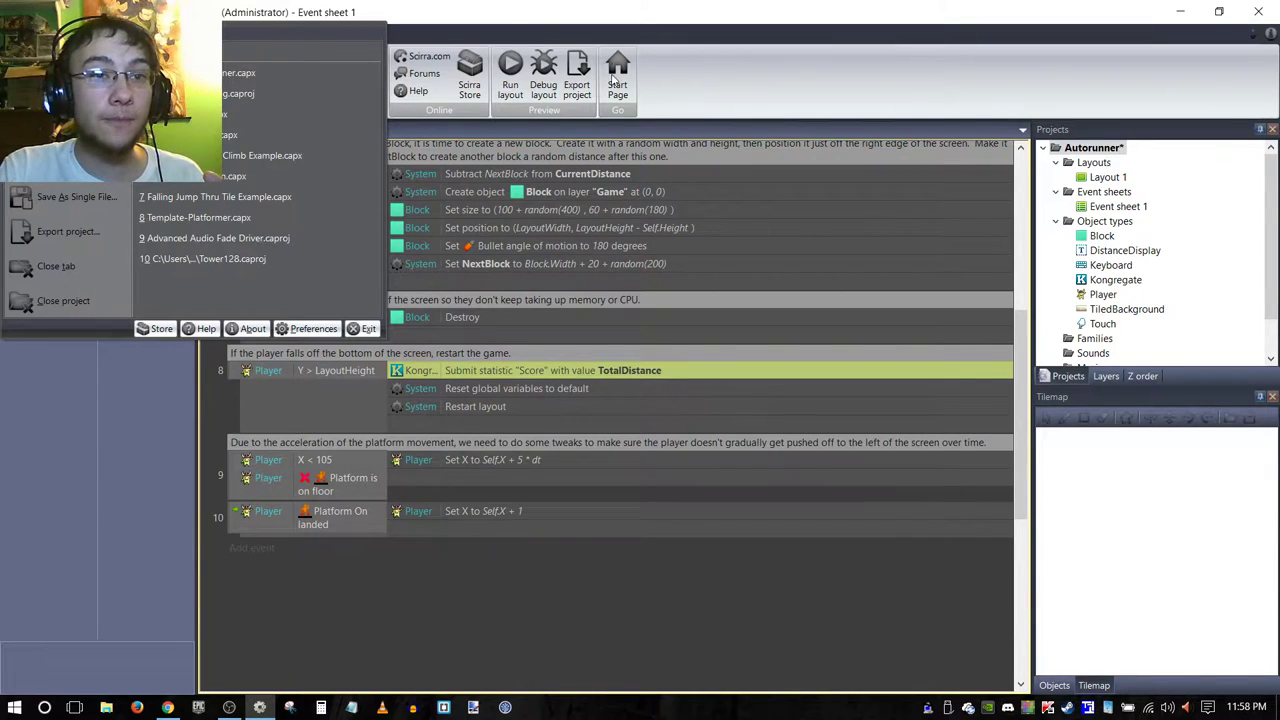
Export the project for Kongregate to Desktop\Autorunner, keeping the existing PNG recompression setting.
key("Escape")
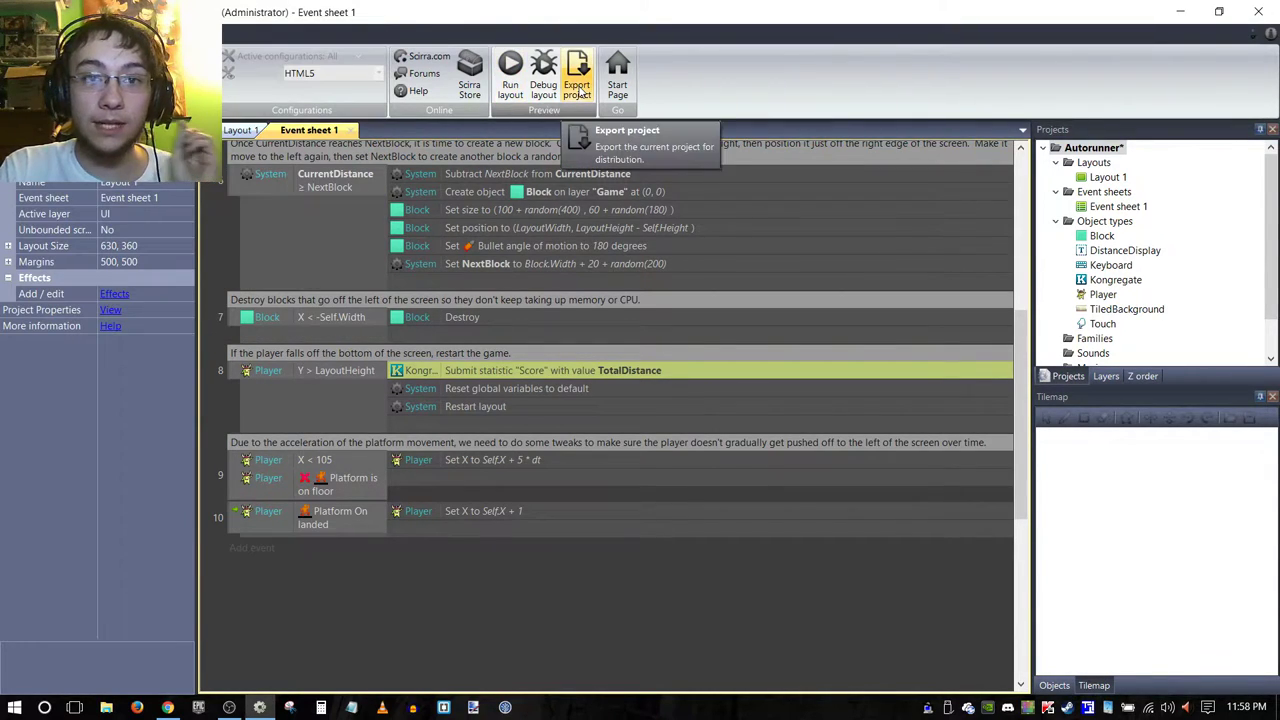
left_click(25, 12)
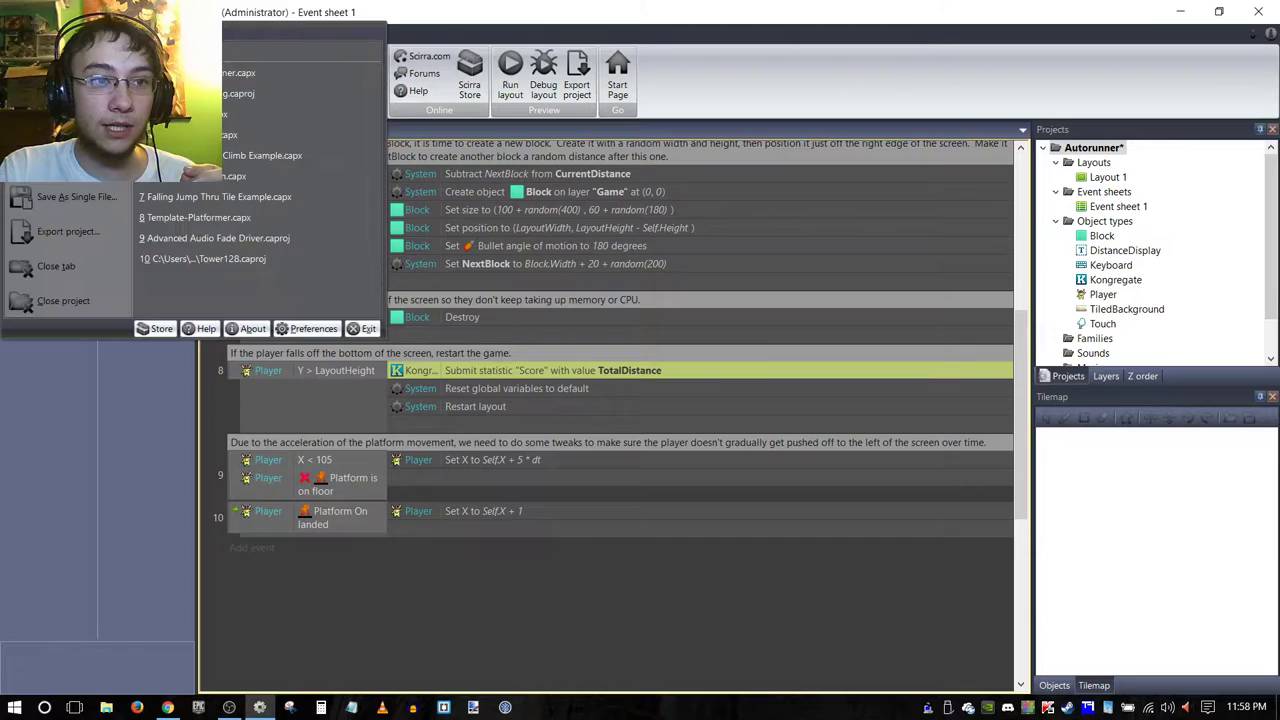
key("Escape")
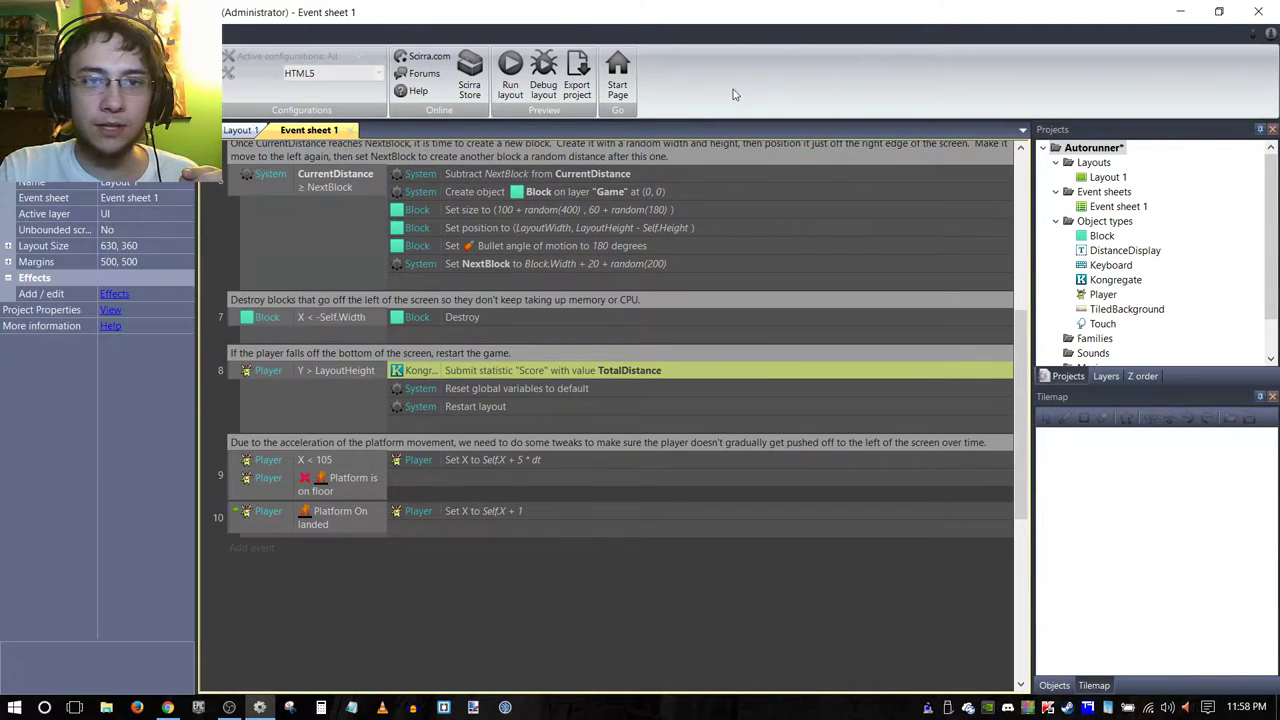
left_click(577, 80)
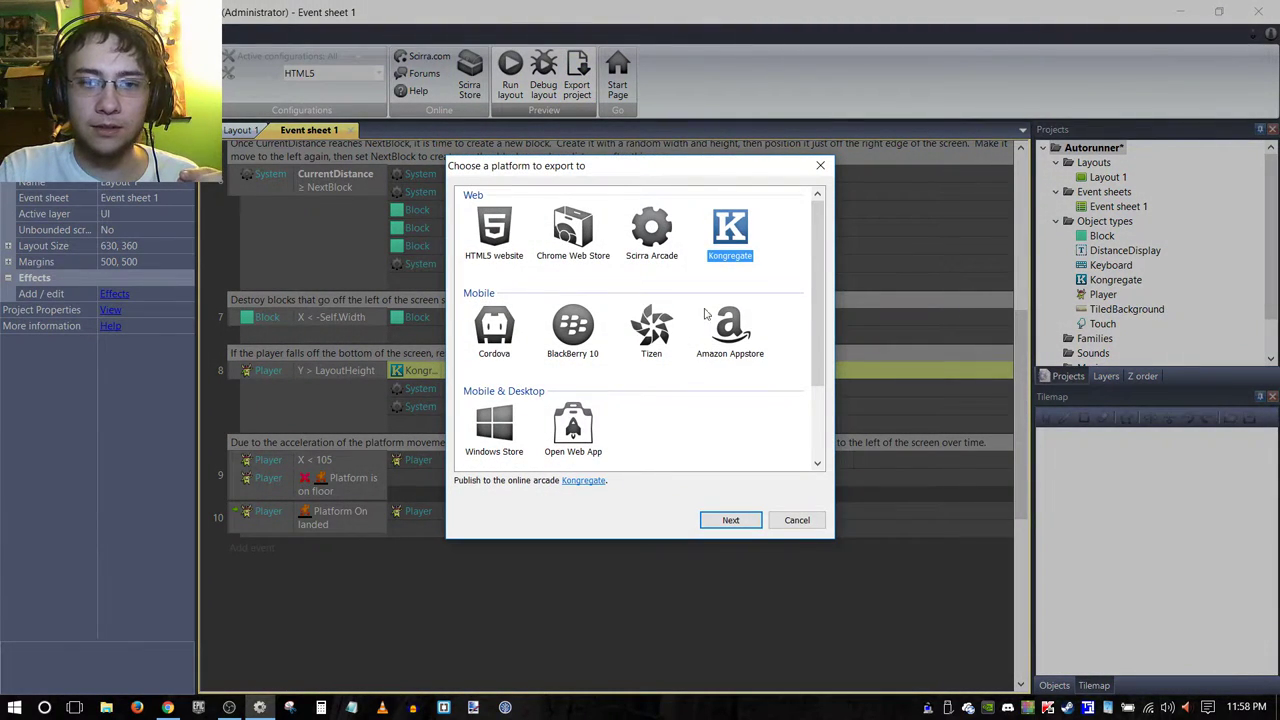
double_click(735, 245)
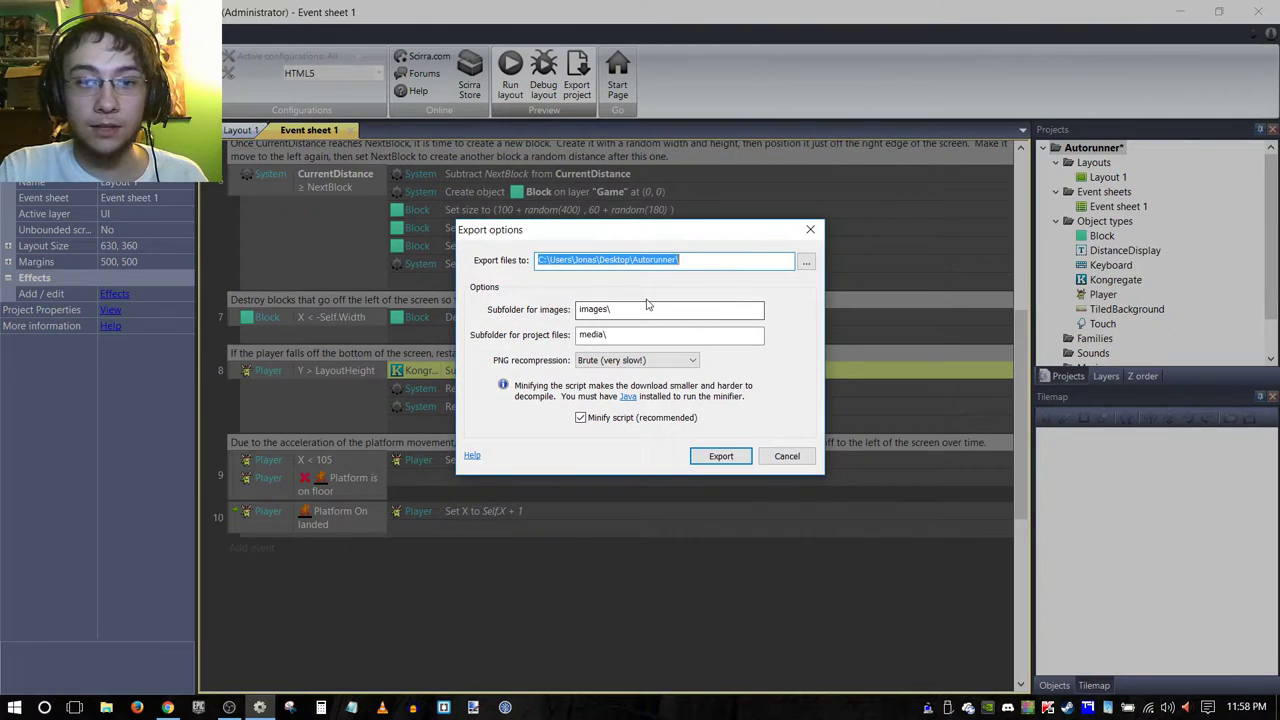
left_click(641, 360)
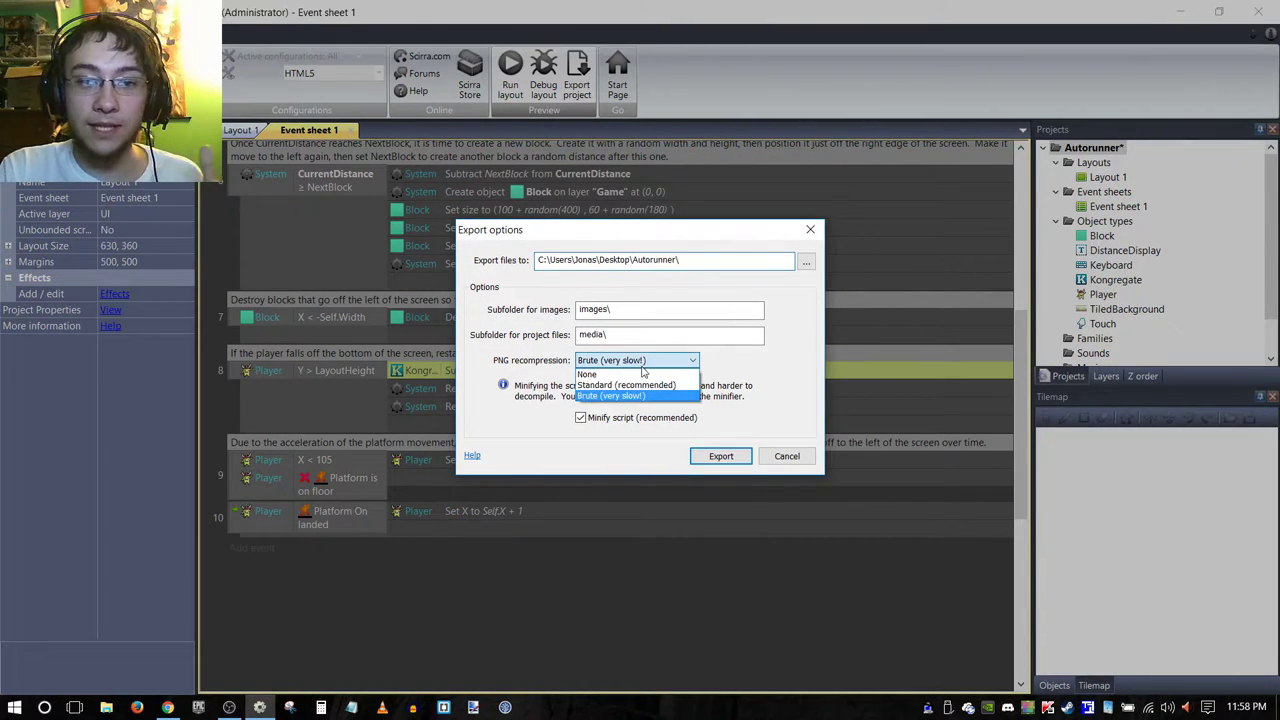
left_click(648, 372)
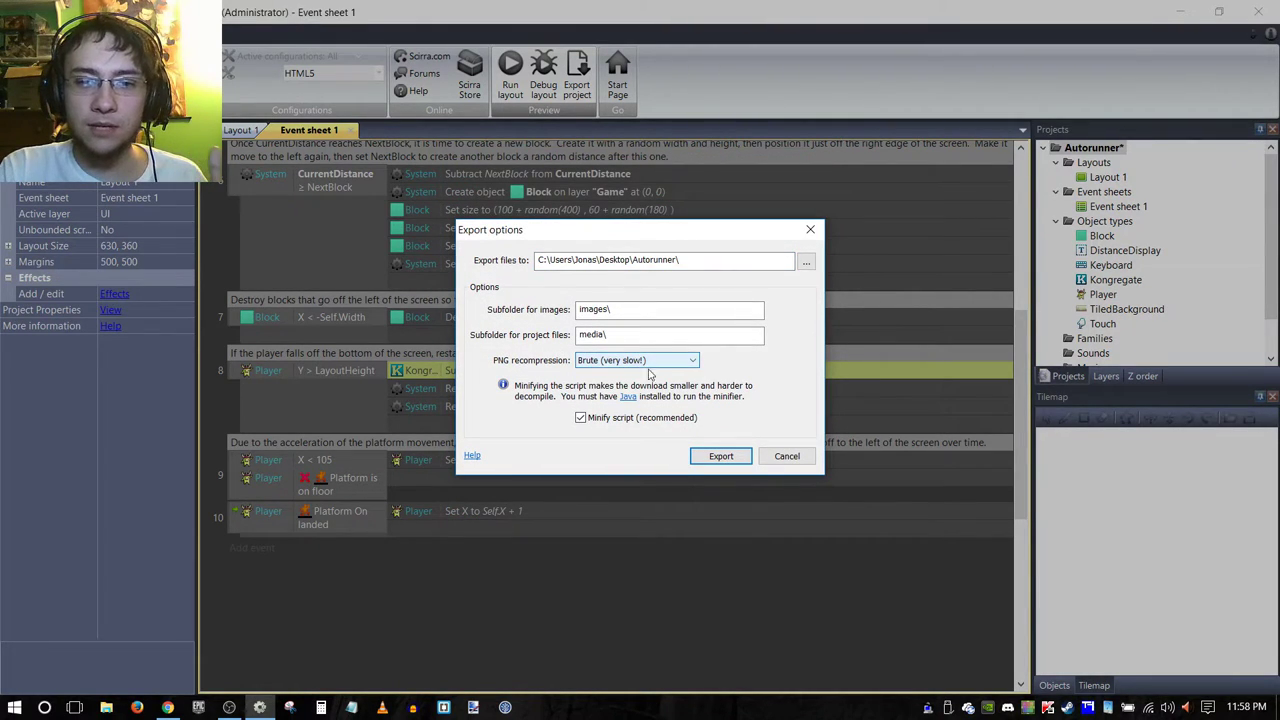
left_click(721, 456)
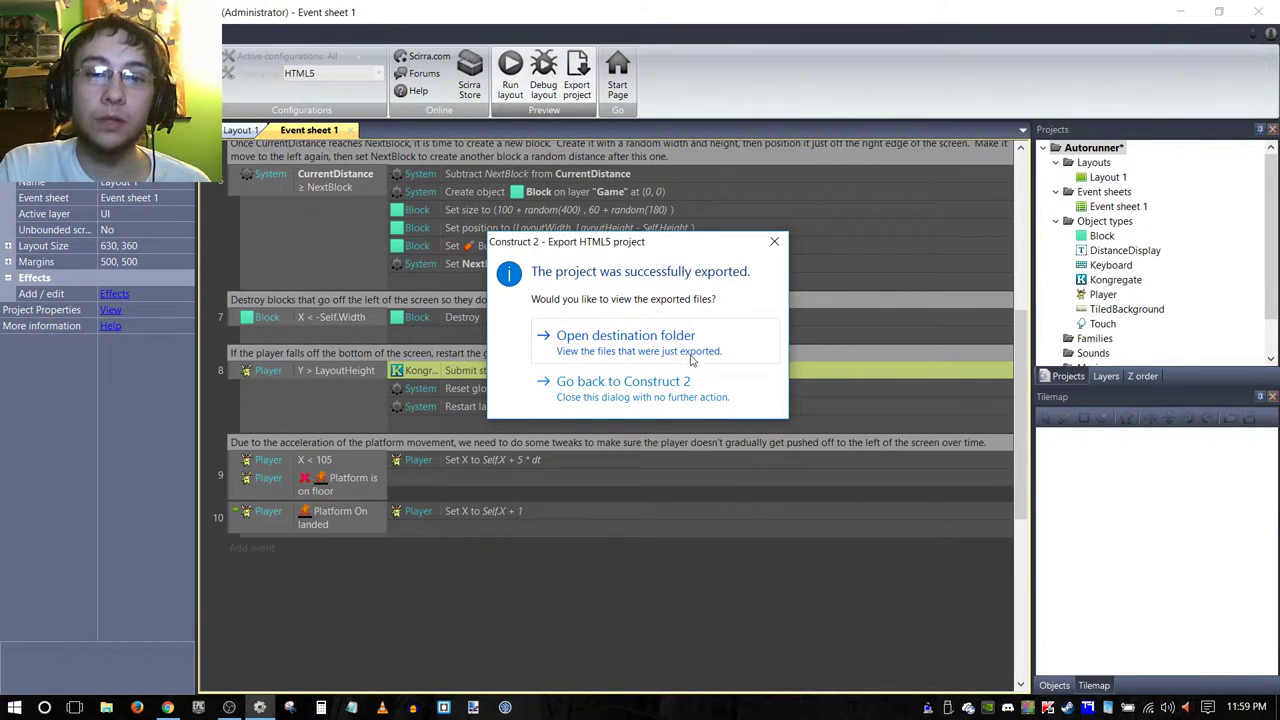
left_click(692, 358)
Clear other windows, move index.html onto the desktop, and select the remaining exported files.
left_click(1195, 12)
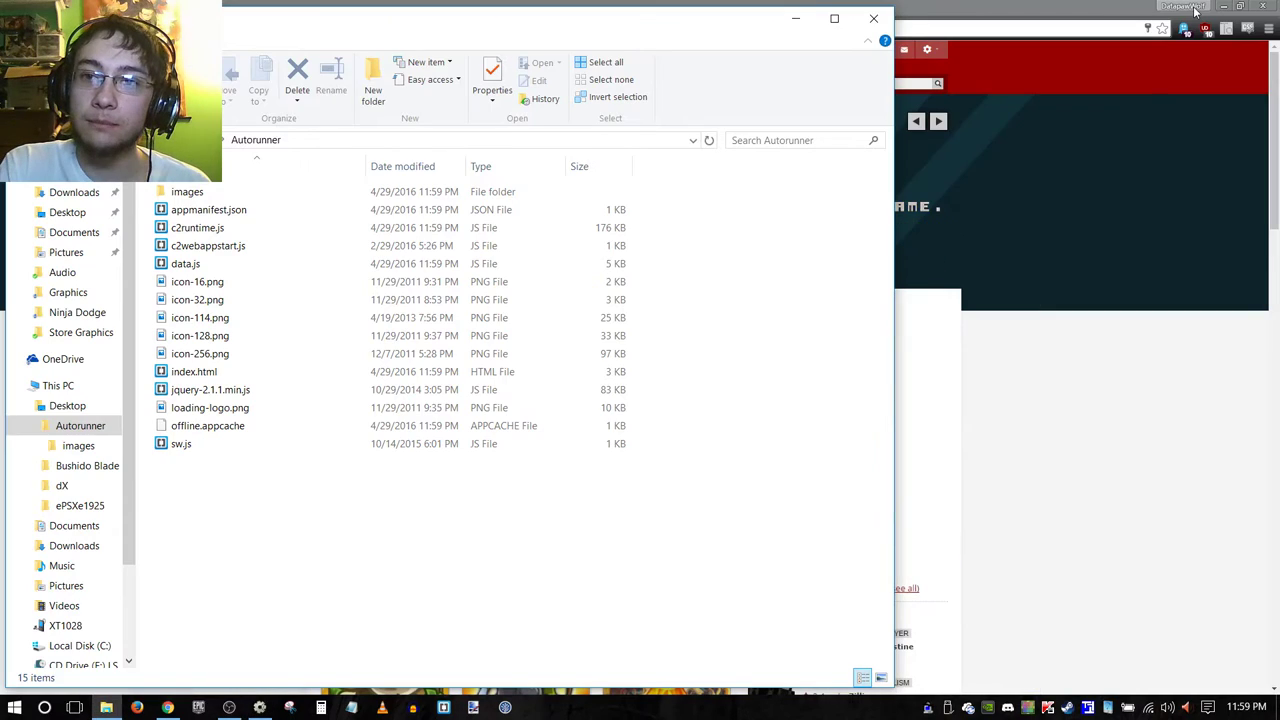
left_click(1191, 34)
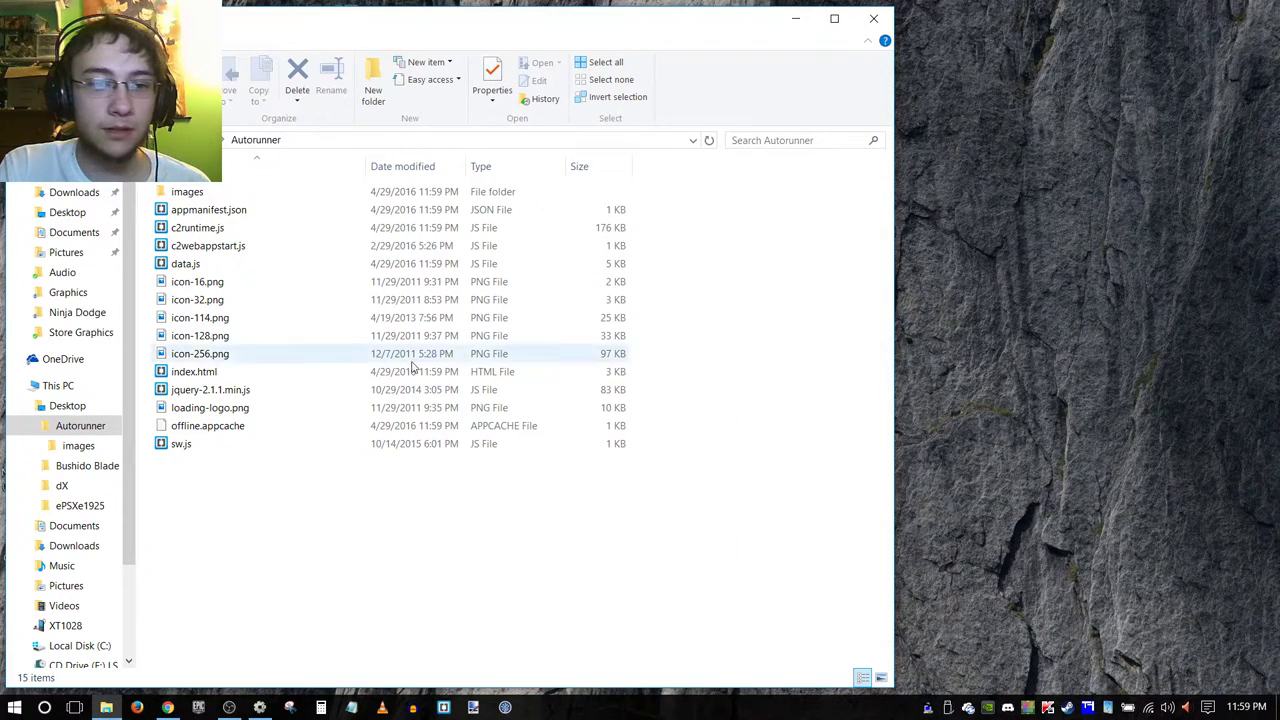
left_click(210, 371)
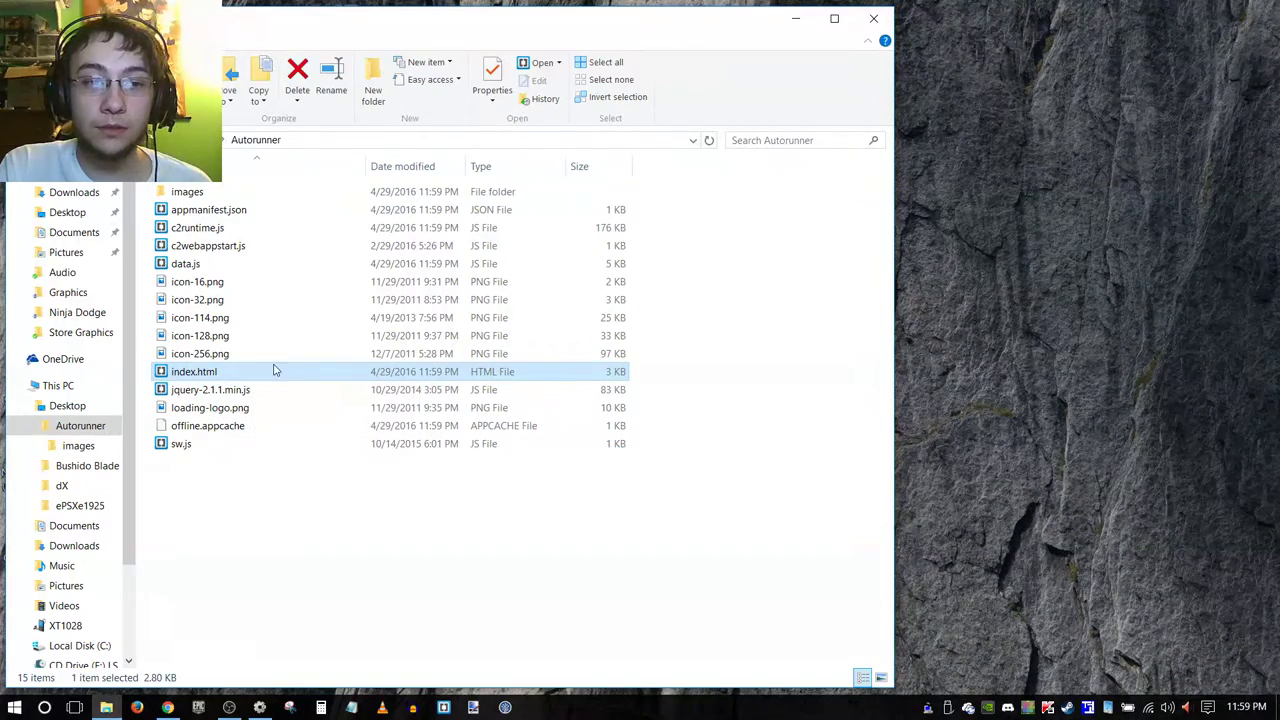
left_click_drag(206, 371, 1098, 218)
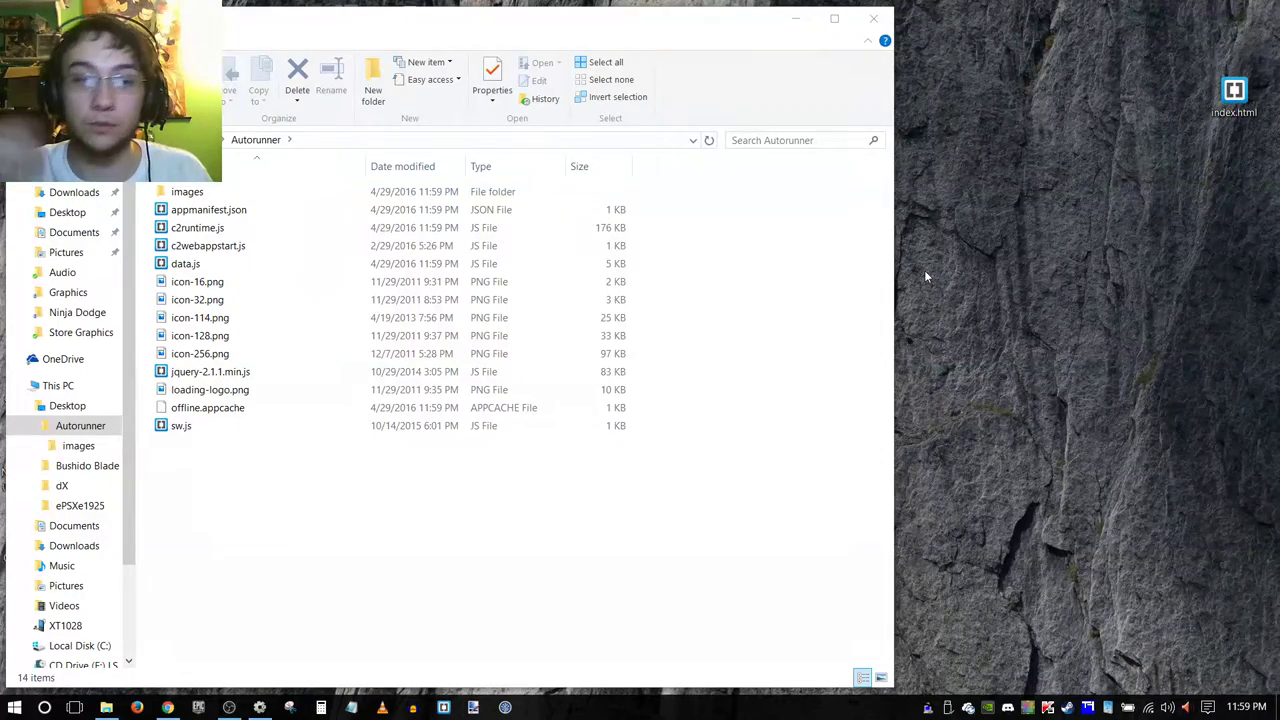
left_click_drag(374, 540, 258, 192)
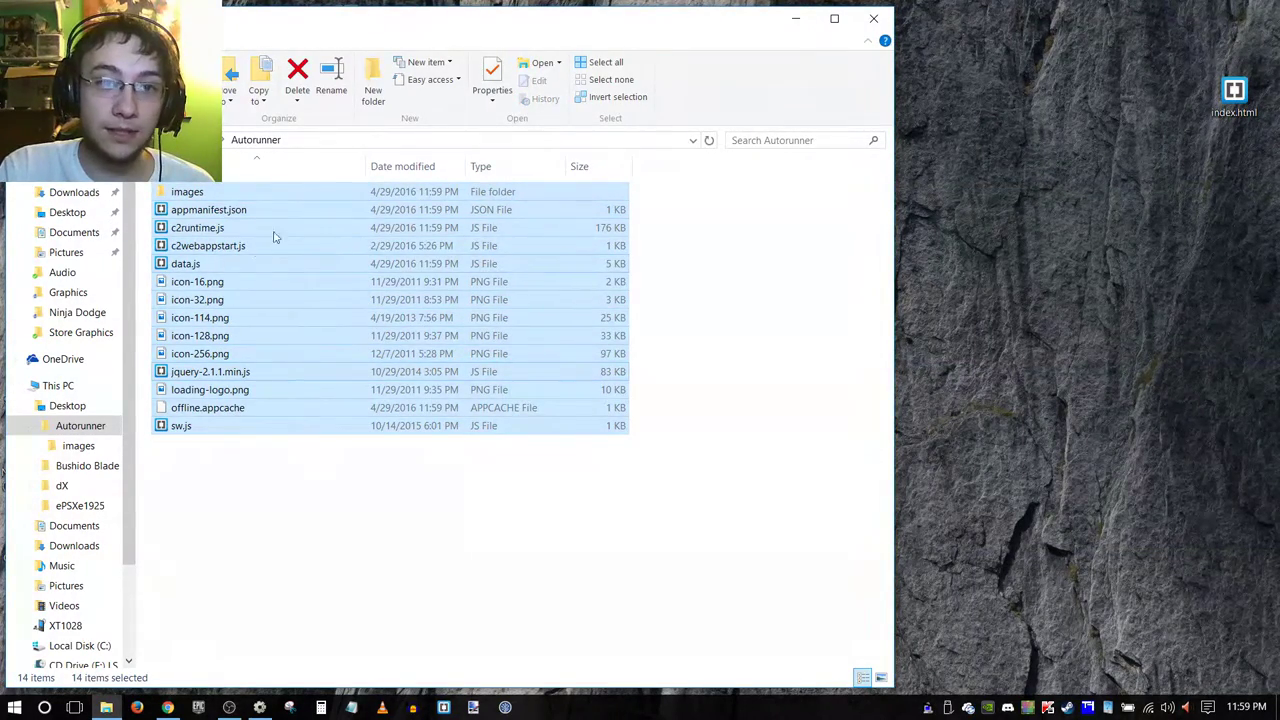
Compress the selected exported files into Autorunner.zip with 7-Zip.
right_click(285, 199)
mouse_move(406, 263)
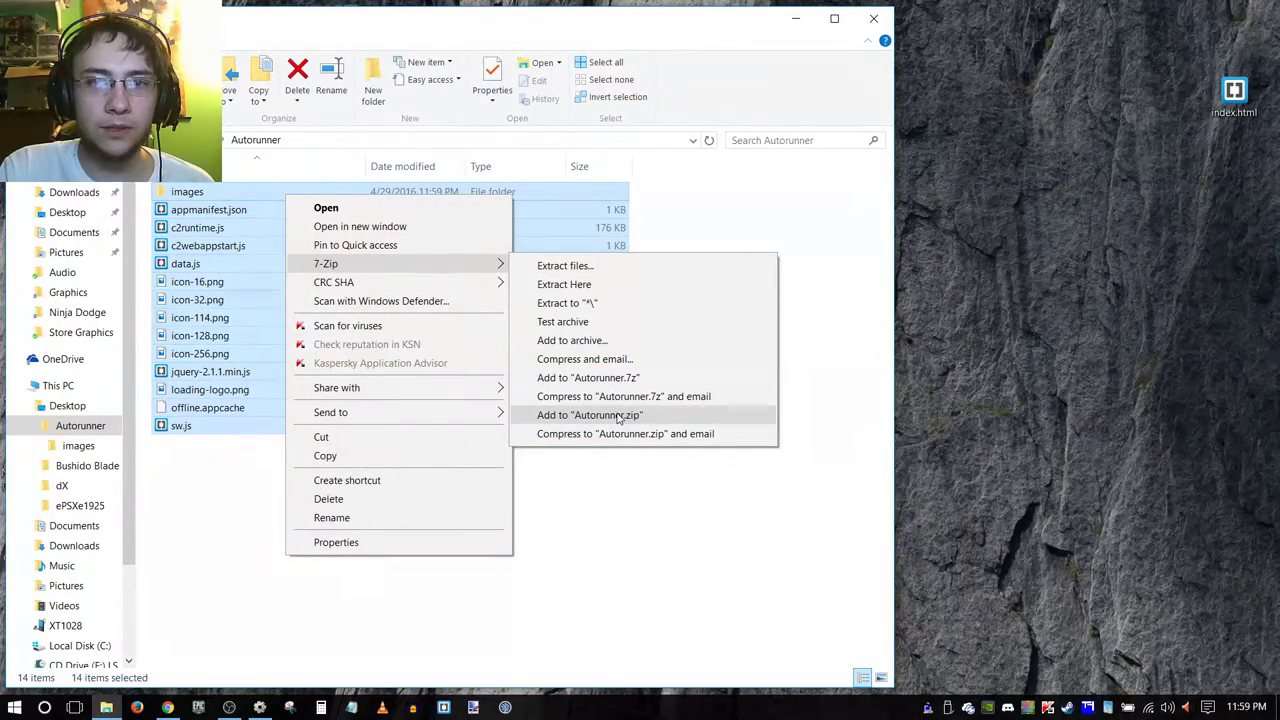
mouse_move(466, 412)
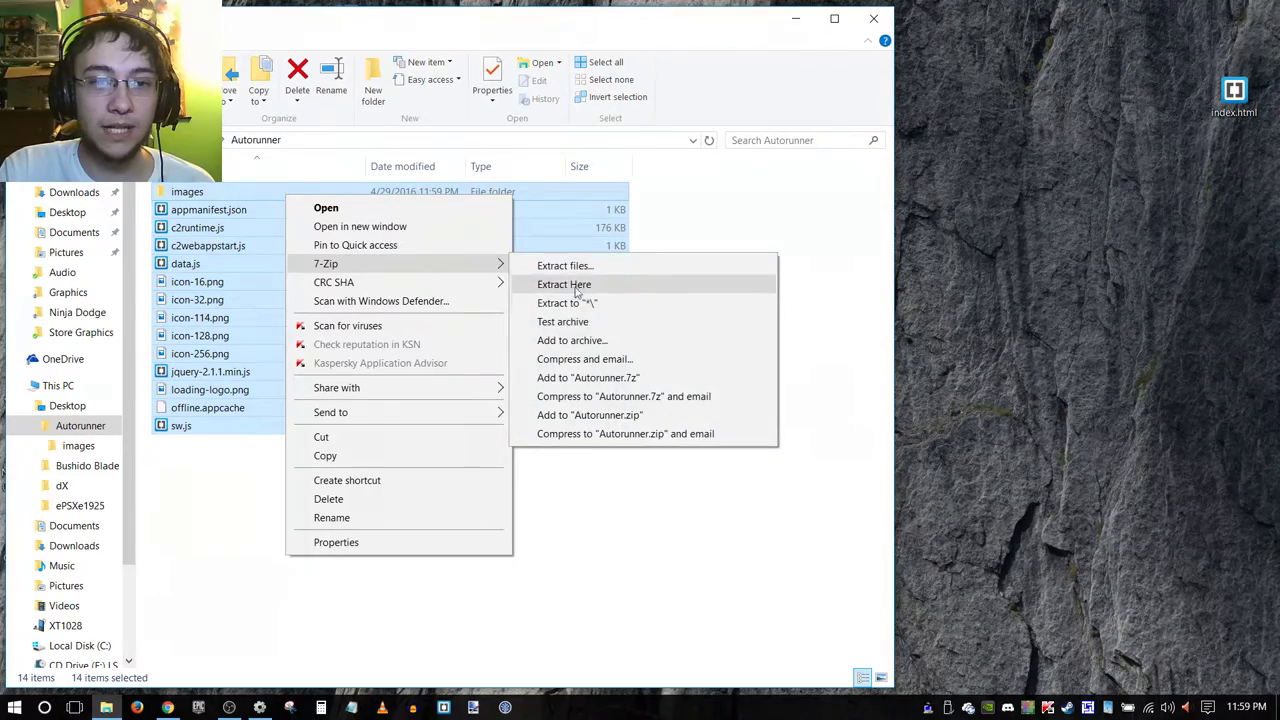
left_click(598, 415)
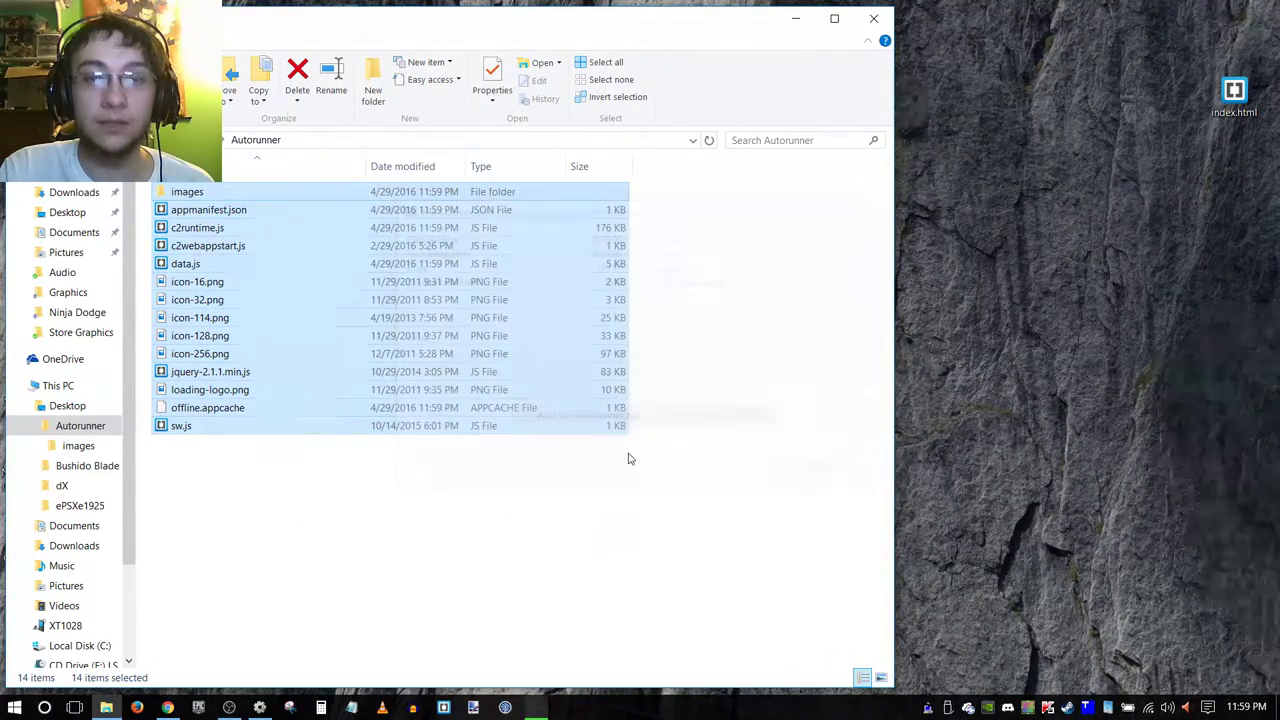
Move Autorunner.zip onto the desktop beside index.html and close the folder window.
left_click(255, 497)
left_click_drag(203, 228, 1165, 55)
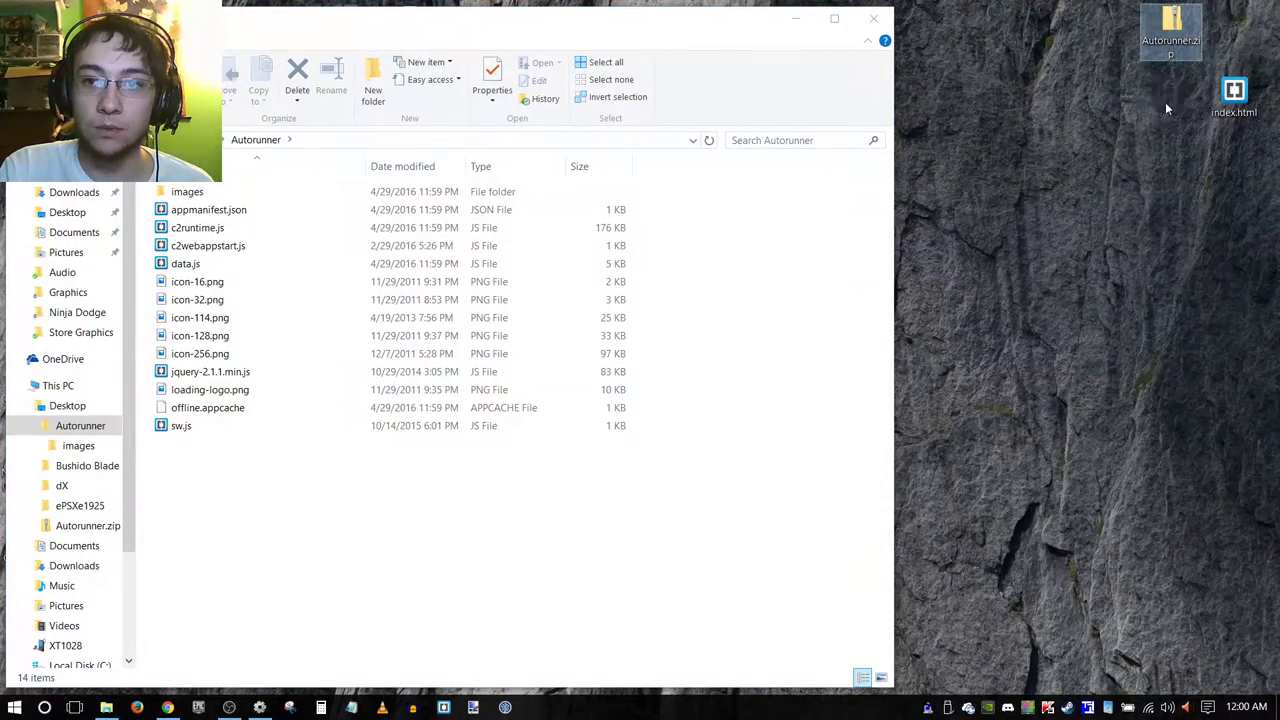
left_click_drag(1165, 102, 1166, 104)
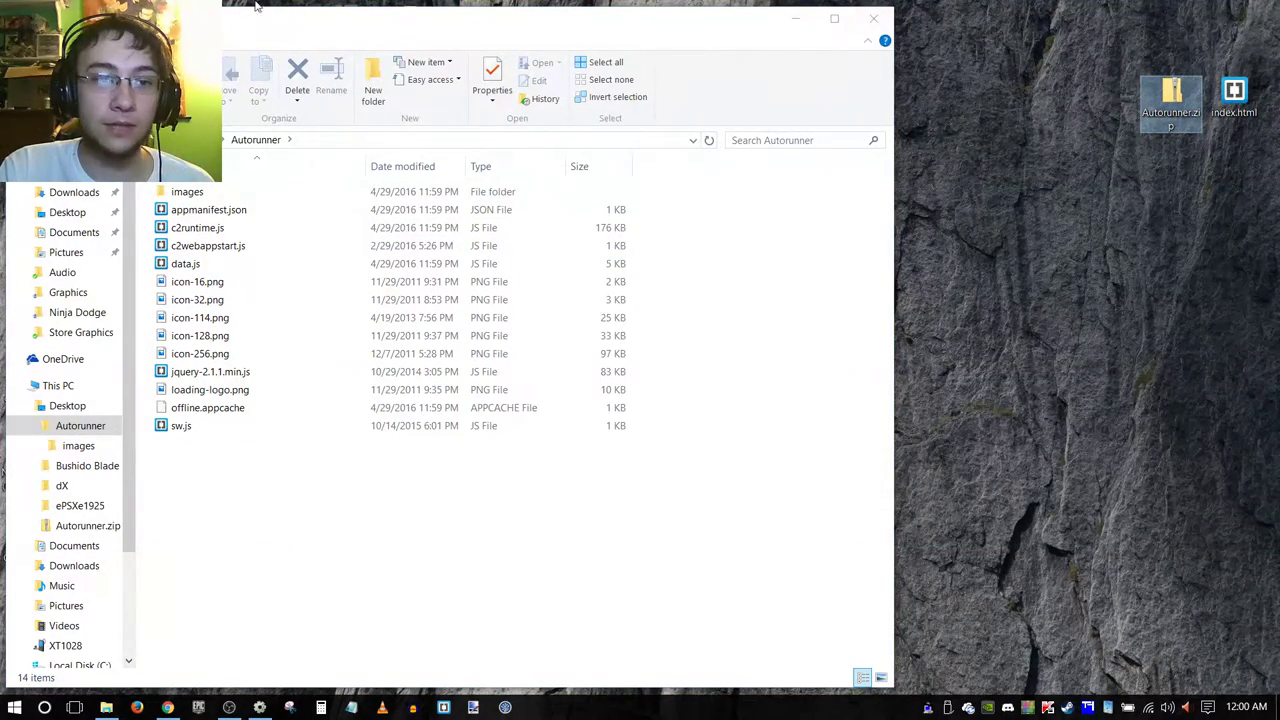
left_click(873, 18)
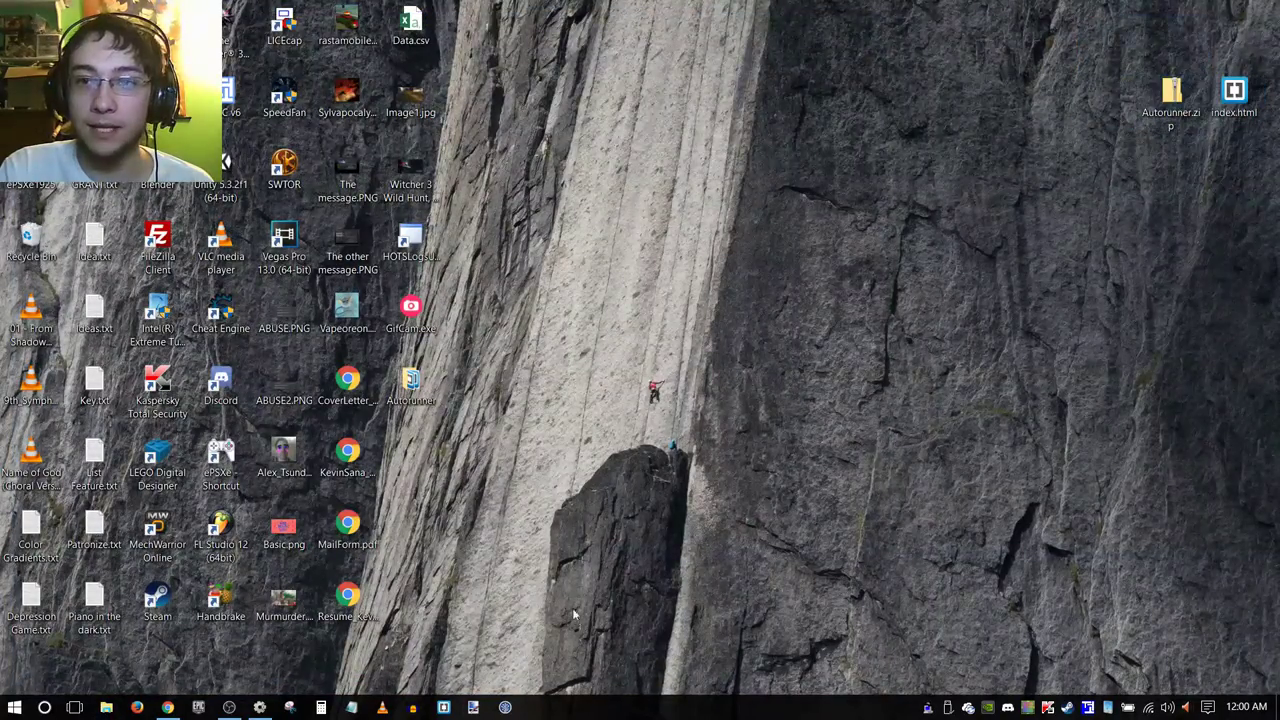
Go to Kongregate's upload-your-game page in the browser.
left_click(167, 707)
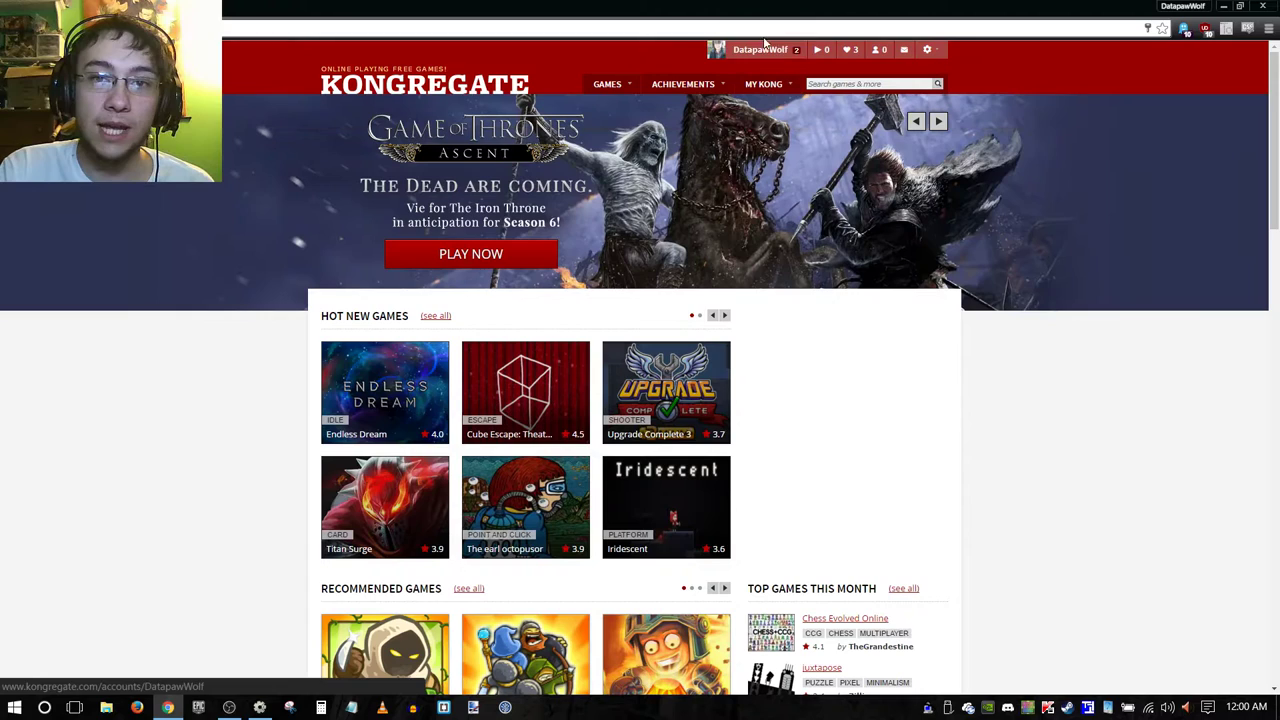
mouse_move(608, 84)
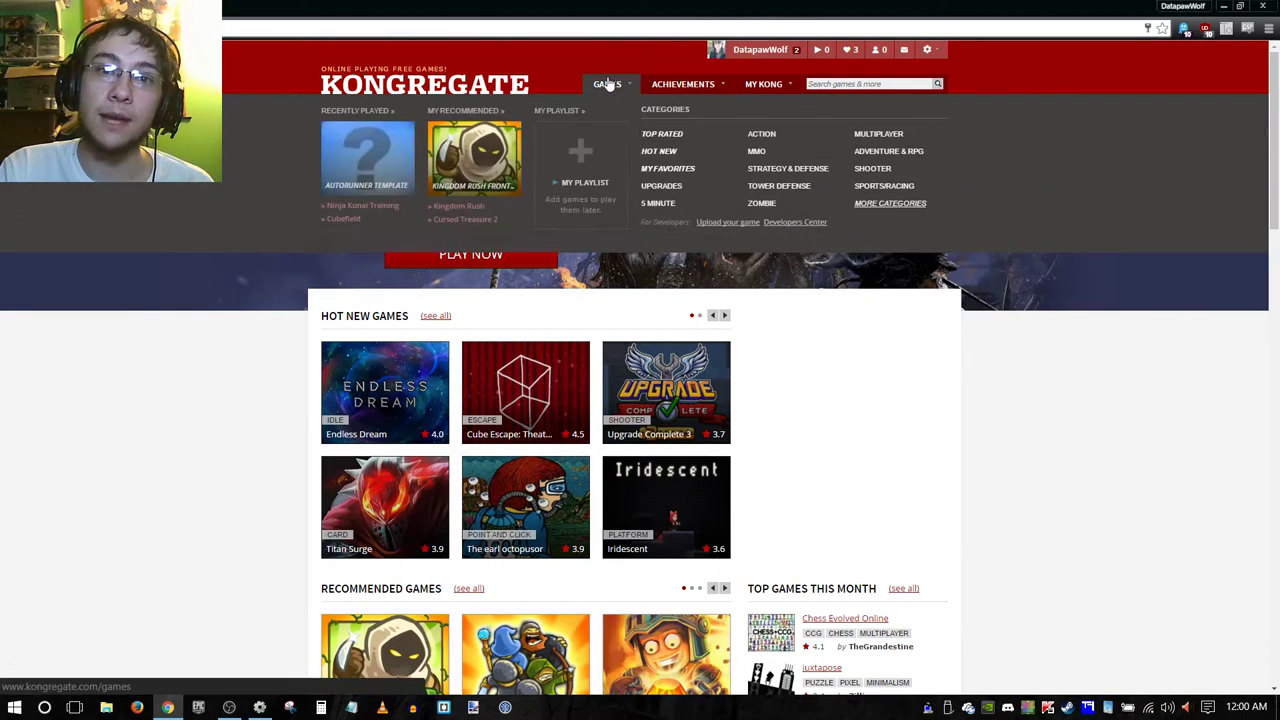
left_click(726, 223)
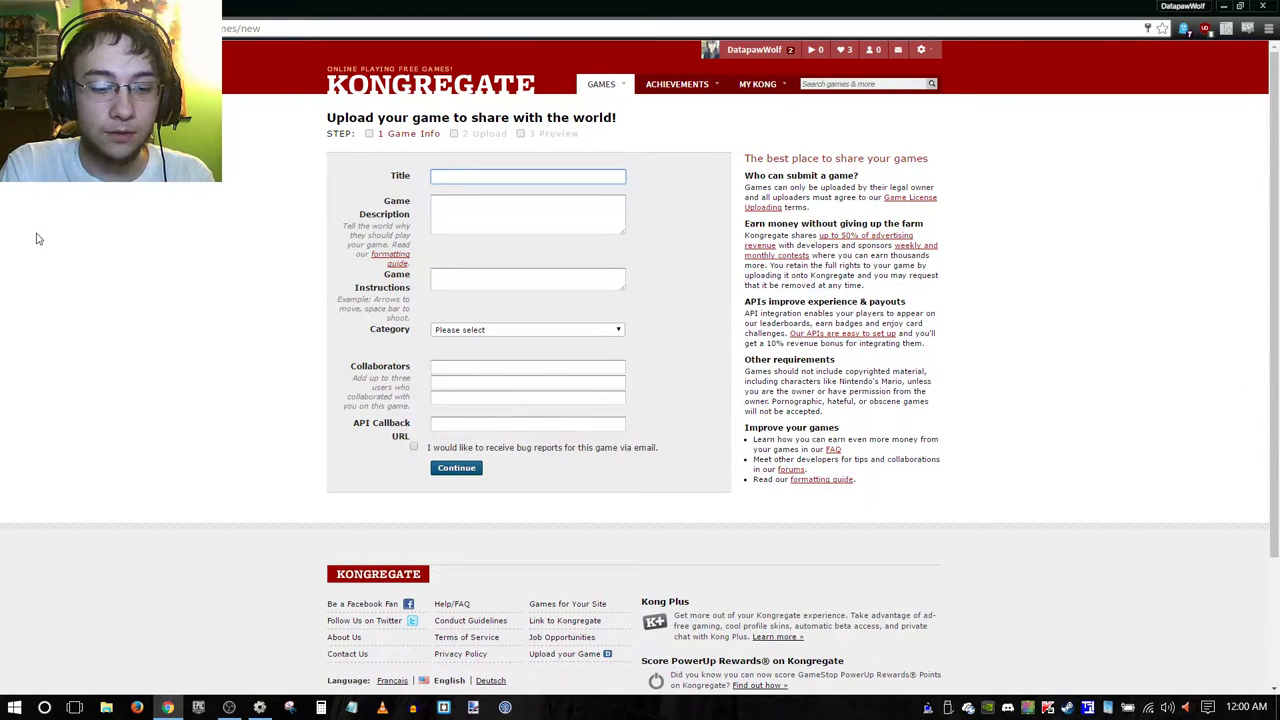
Enter 'Autorunner Template' as the game's title.
type("Platforme")
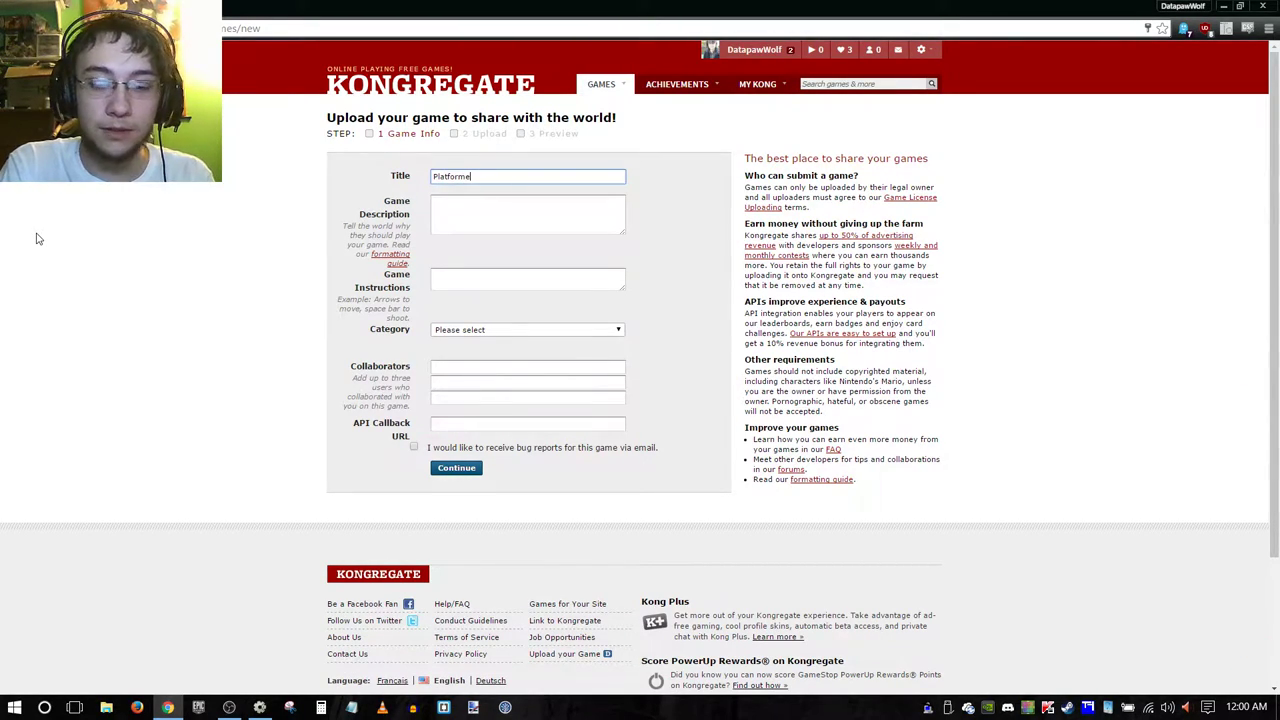
key("BackSpace")
key("BackSpace")
key("BackSpace")
key("BackSpace")
key("BackSpace")
key("BackSpace")
key("BackSpace")
key("BackSpace")
key("BackSpace")
type("Autorunner ")
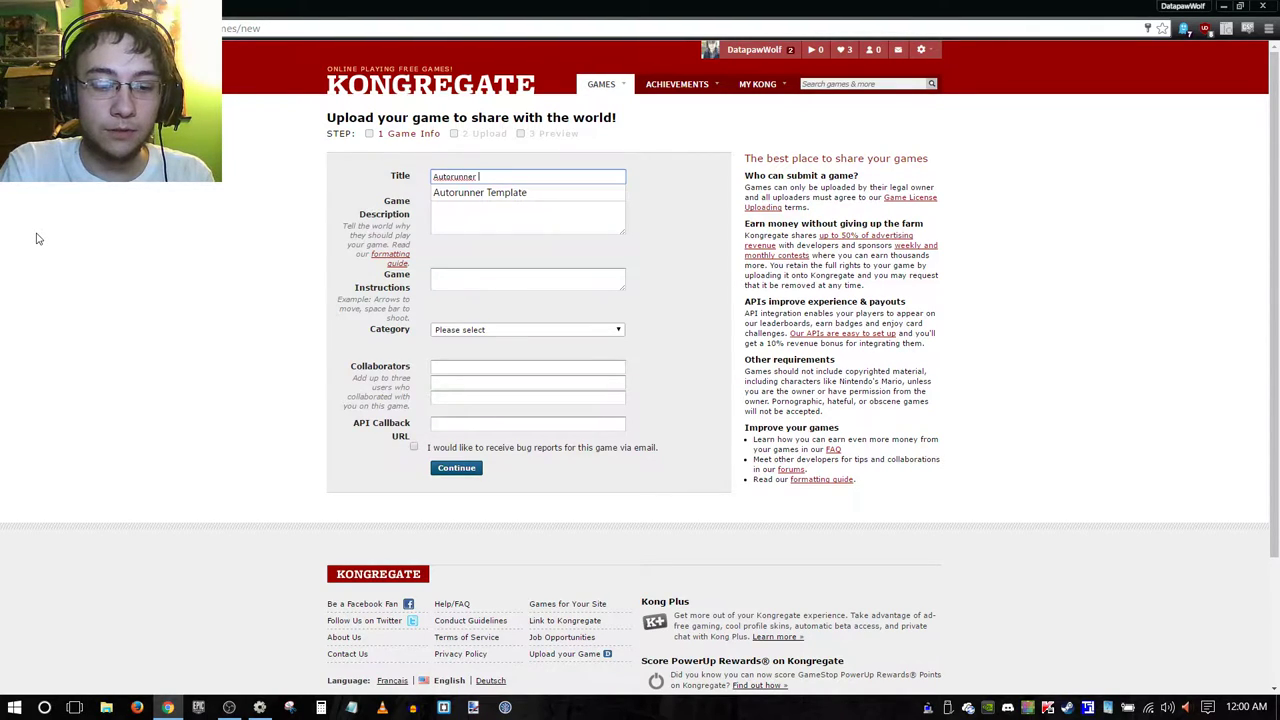
type("Templae")
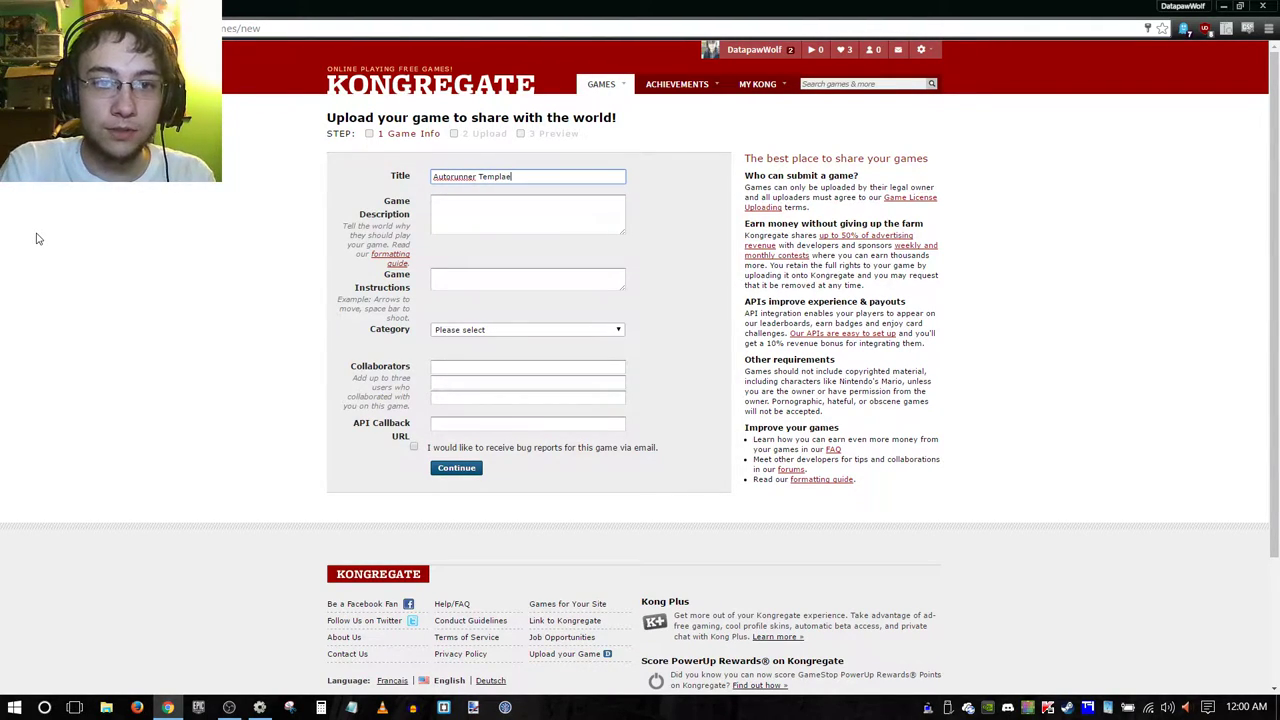
key("BackSpace")
type("te")
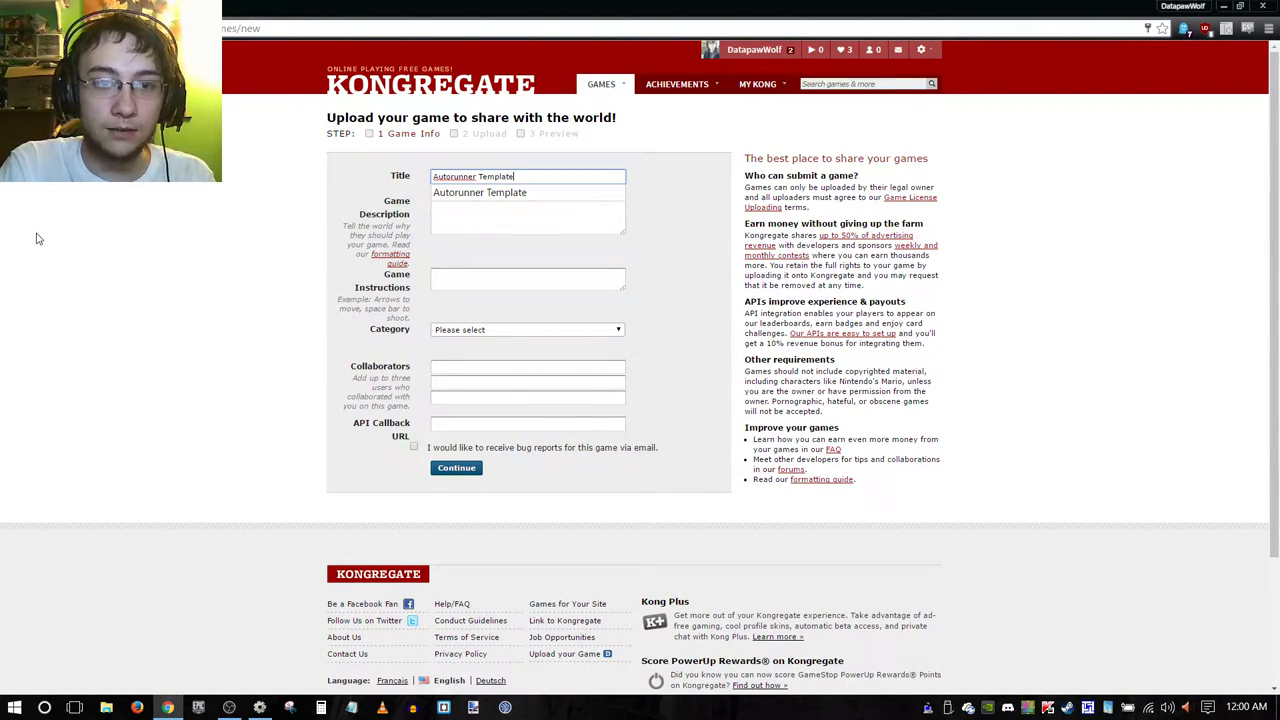
left_click(470, 193)
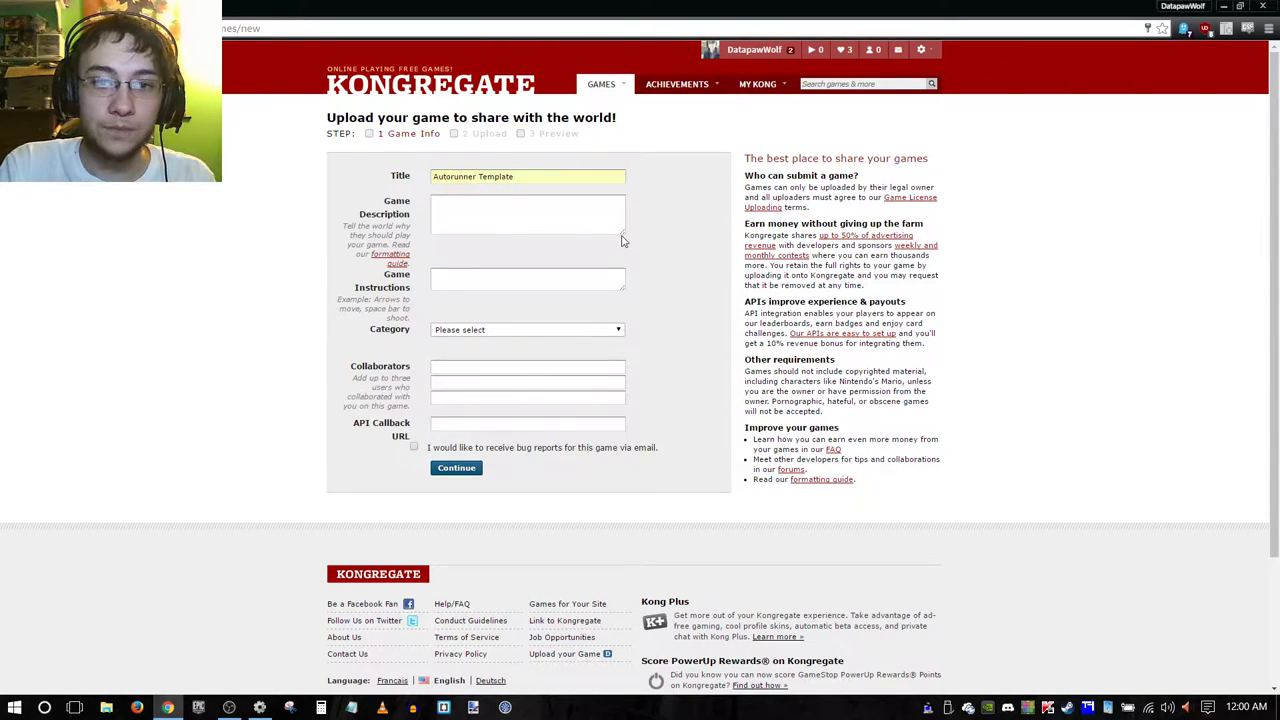
left_click_drag(623, 240, 677, 447)
Enlarge the Game Description and Game Instructions text boxes.
left_click(619, 272)
left_click_drag(617, 234, 694, 408)
left_click(446, 318)
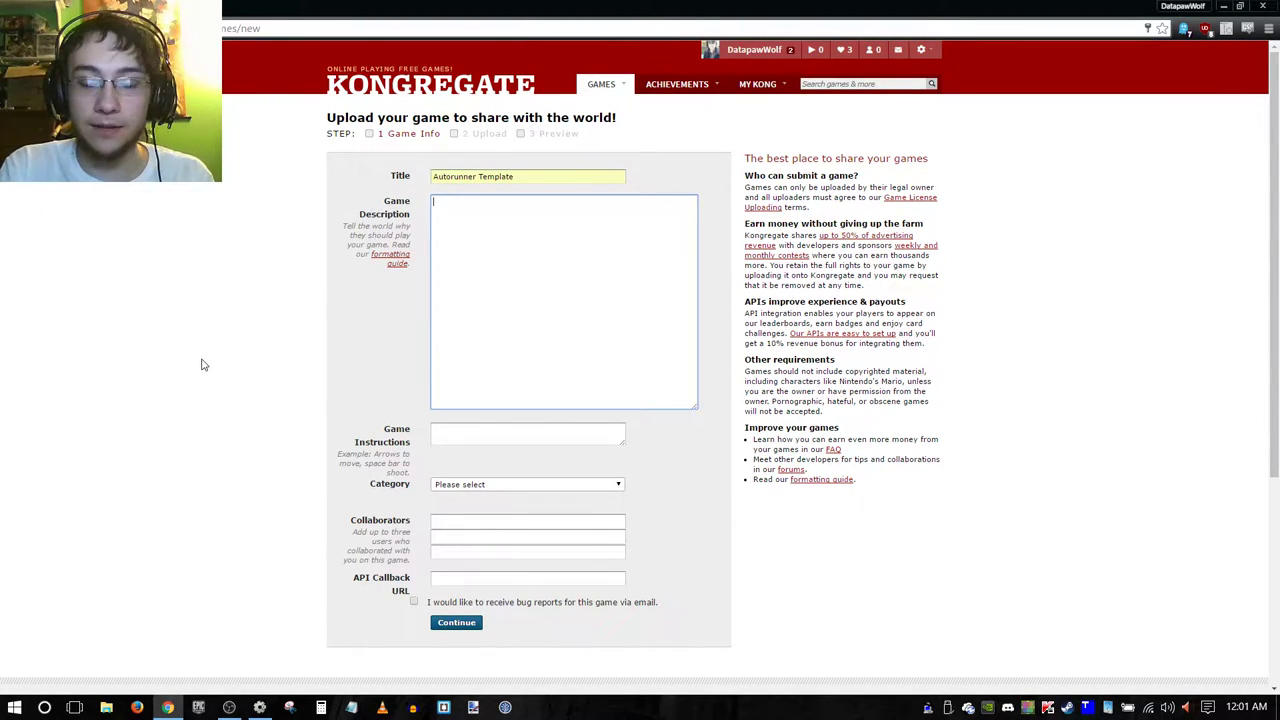
left_click(488, 438)
left_click_drag(620, 442, 689, 565)
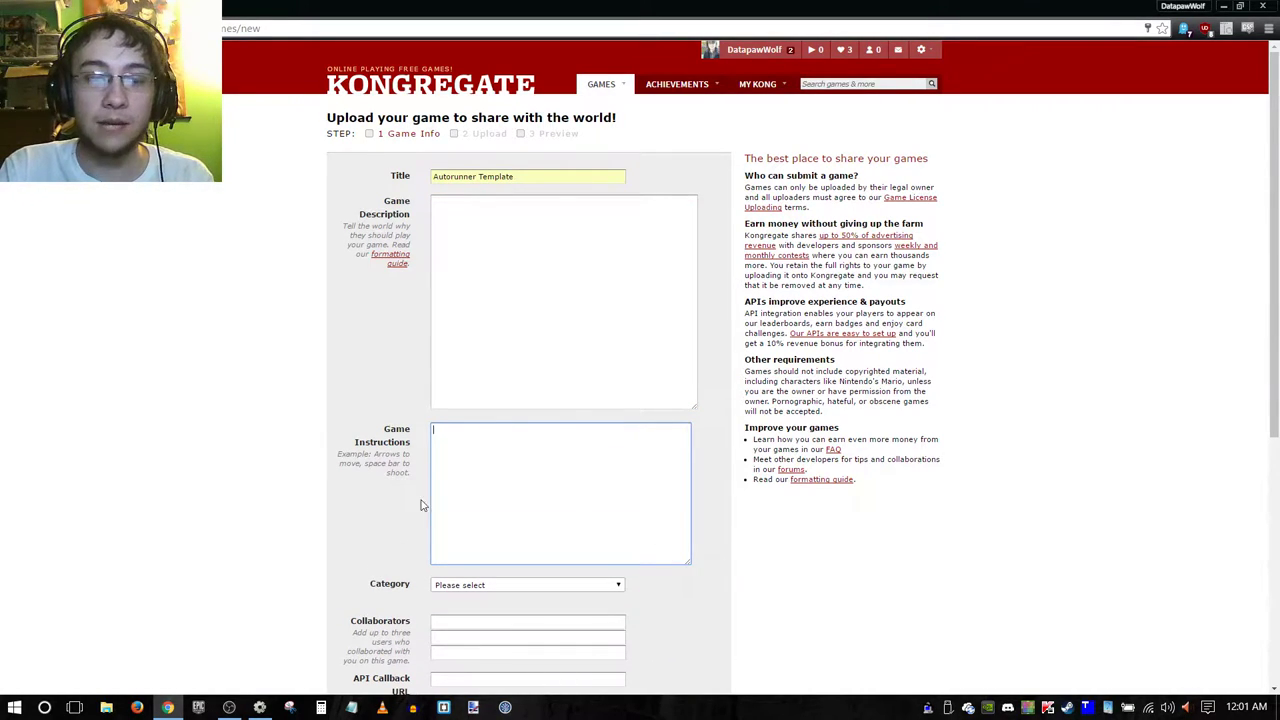
Check the Game Instructions example hint and place the cursor in that field.
scroll(270, 495, "down", 1)
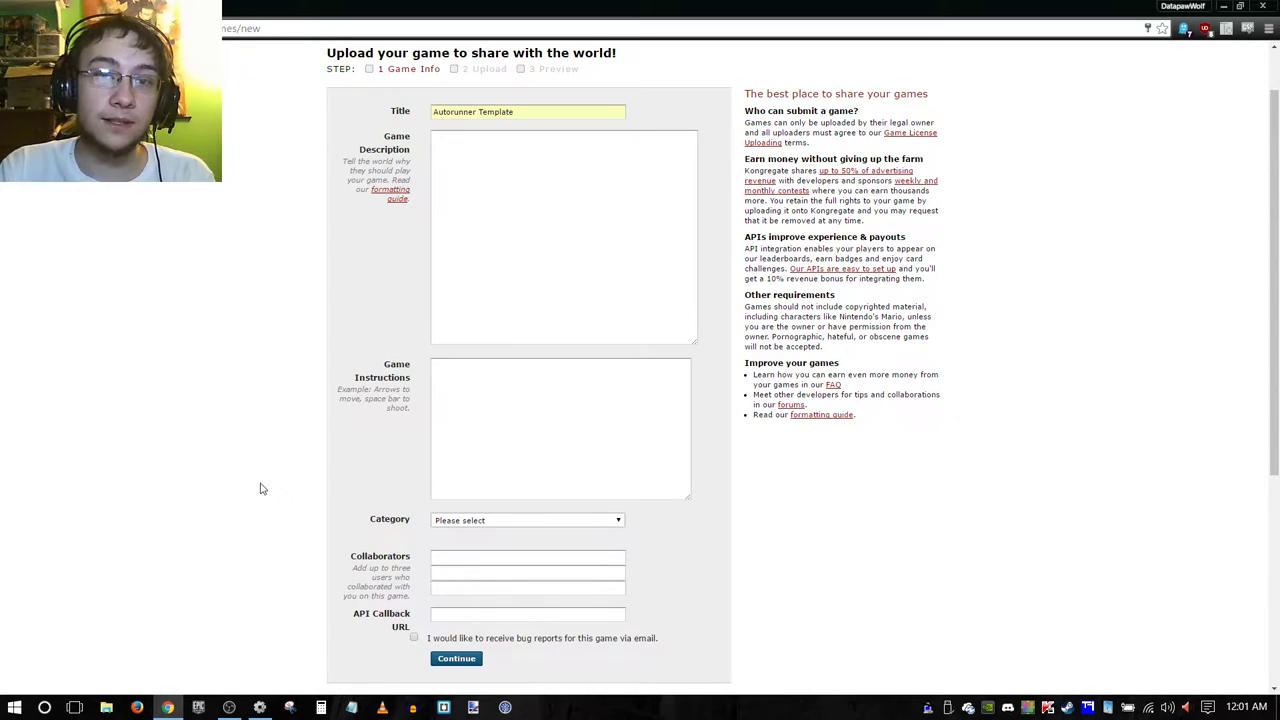
left_click(563, 428)
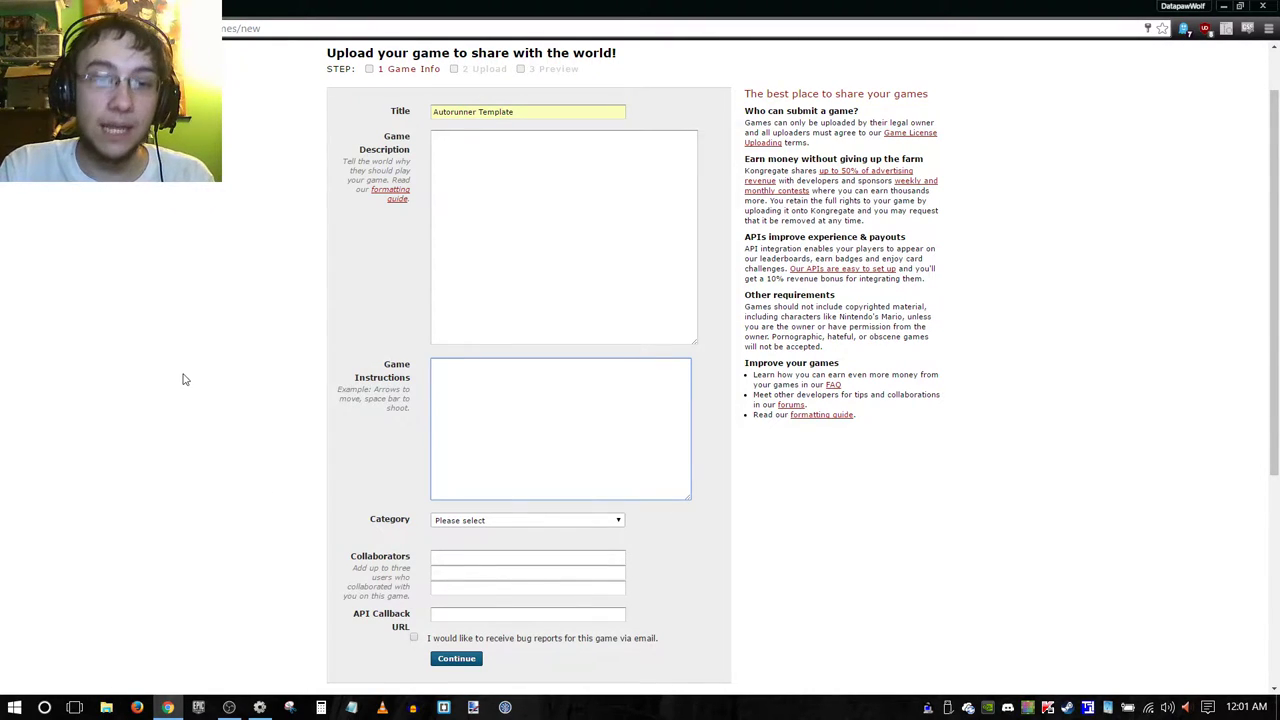
scroll(290, 392, "down", 1)
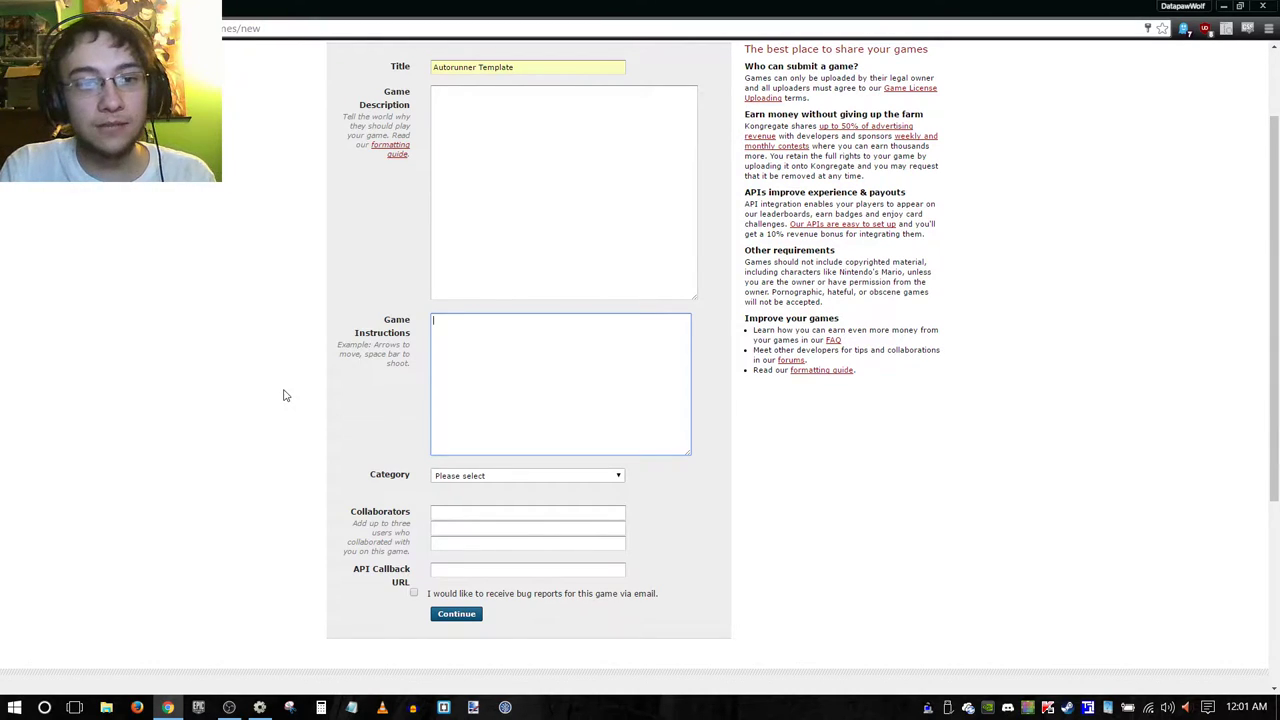
left_click(395, 345)
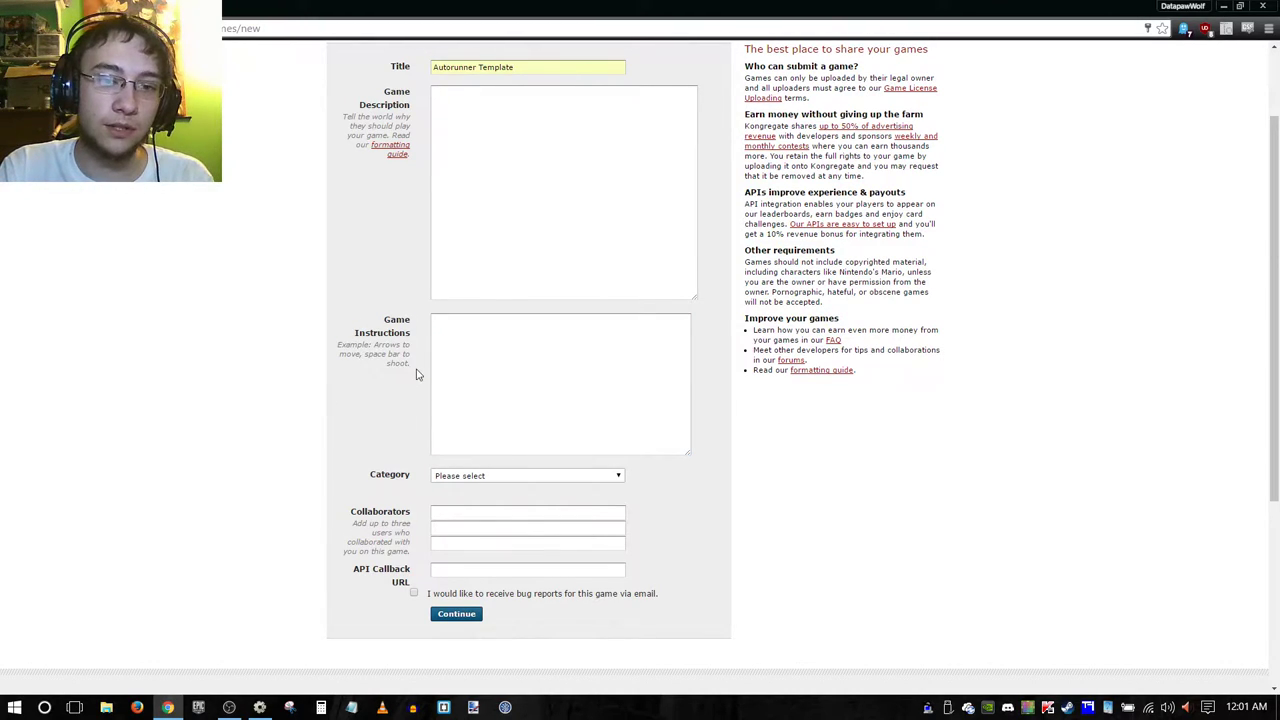
triple_click(385, 322)
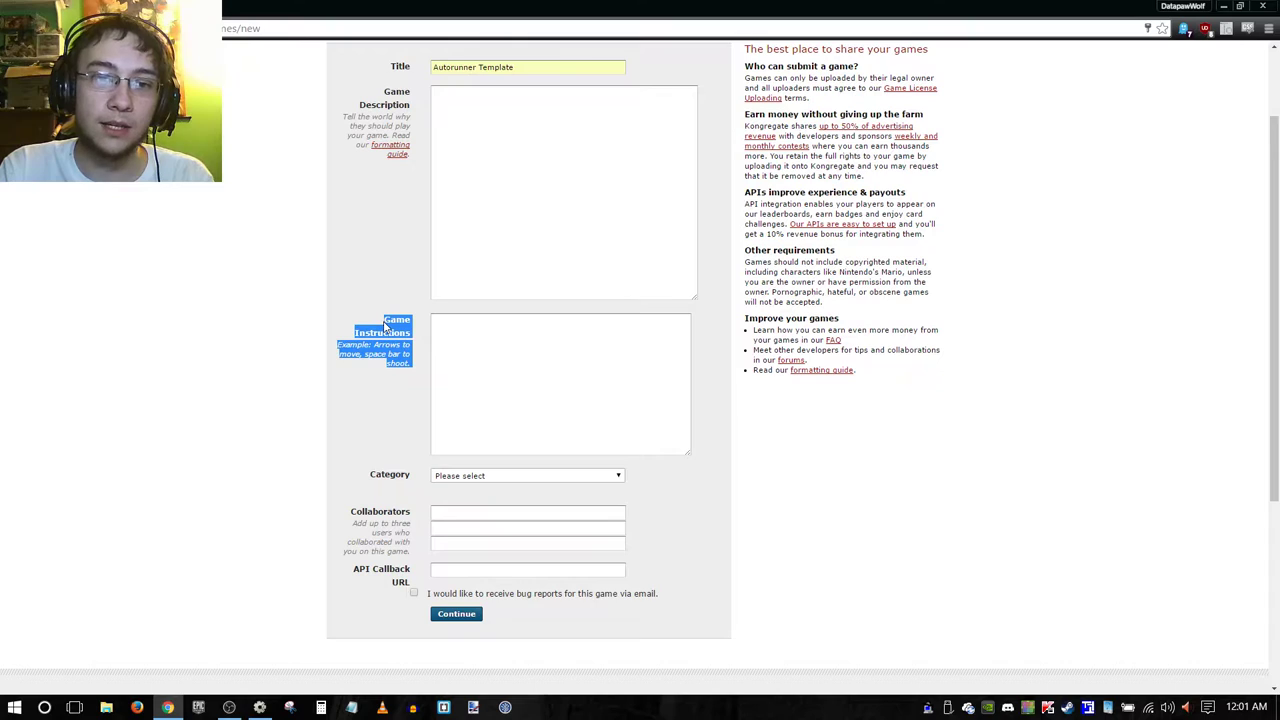
left_click(384, 325)
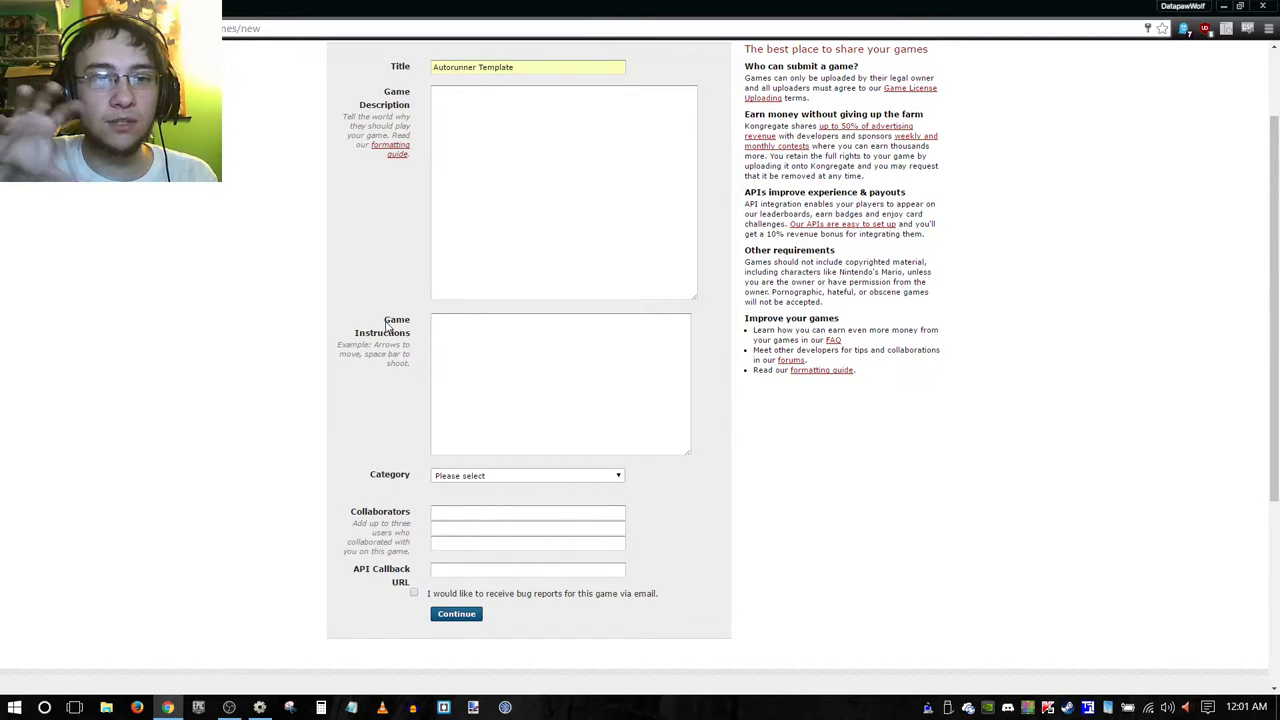
left_click(483, 326)
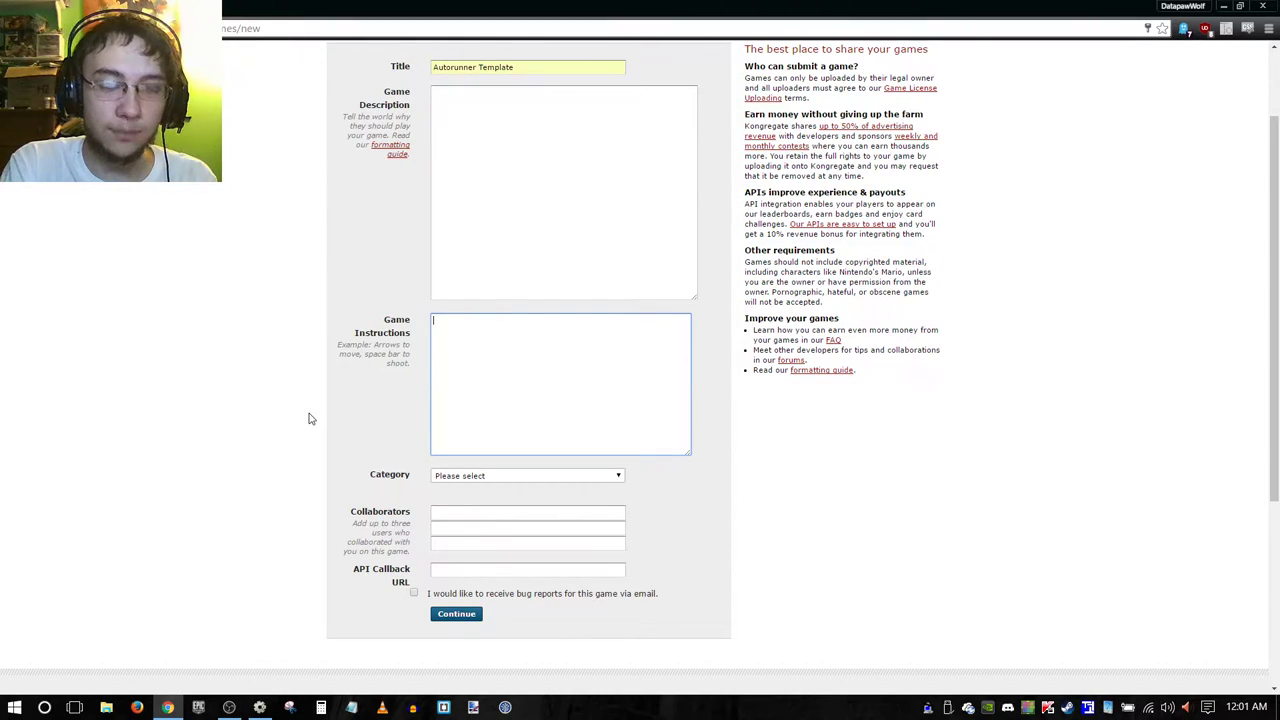
Type 'Press any key or touch the screen to jump over obstacles.' as the instructions.
type("Pr")
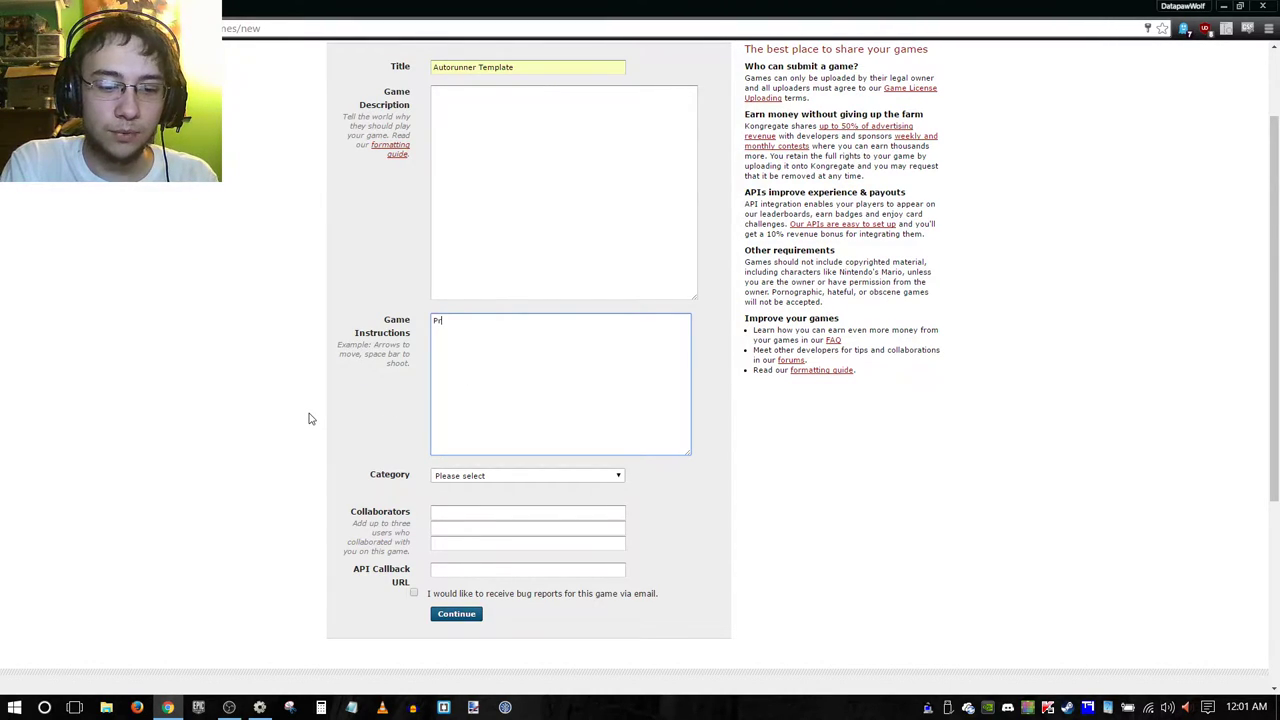
type("ess any key or")
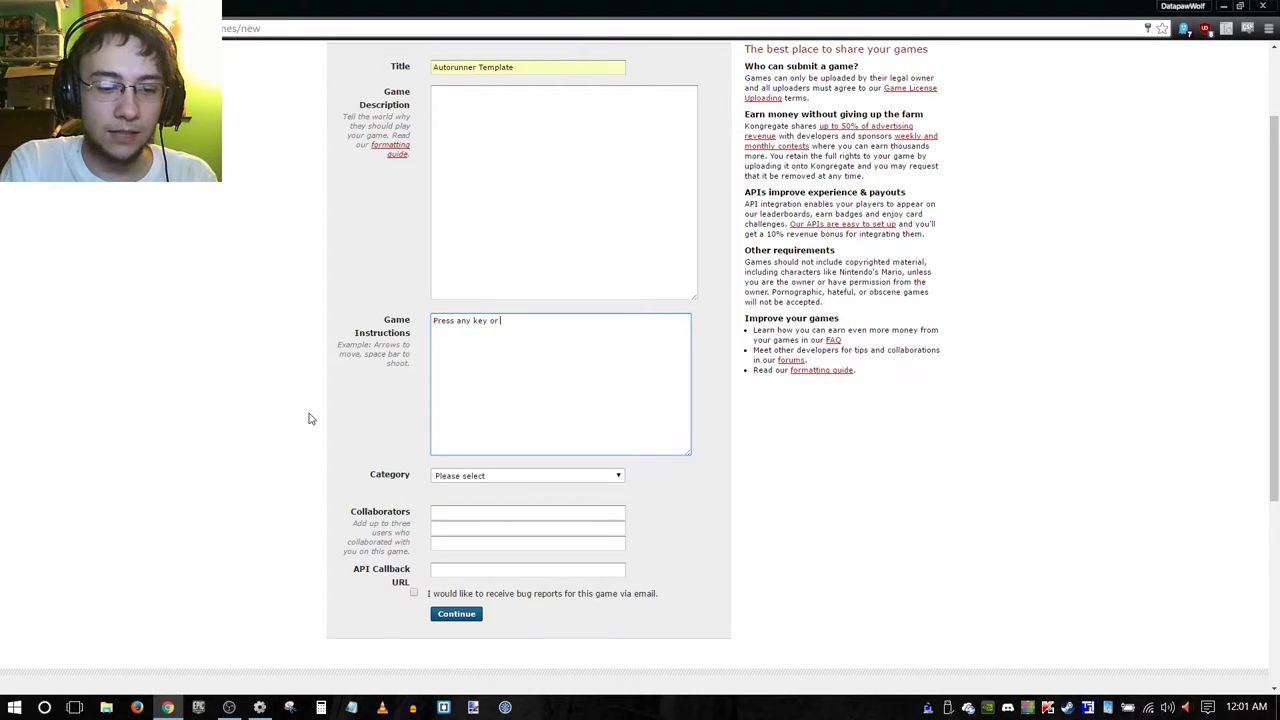
type(" touch the screen ")
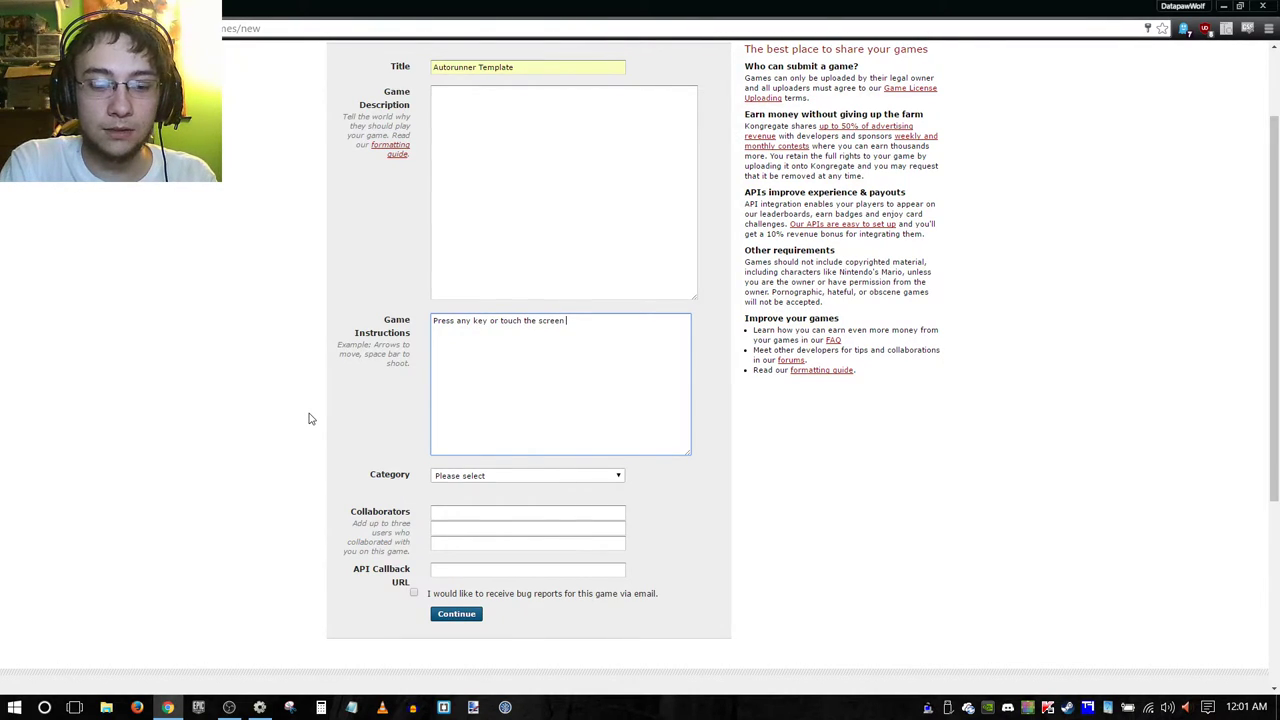
type("to jump over ")
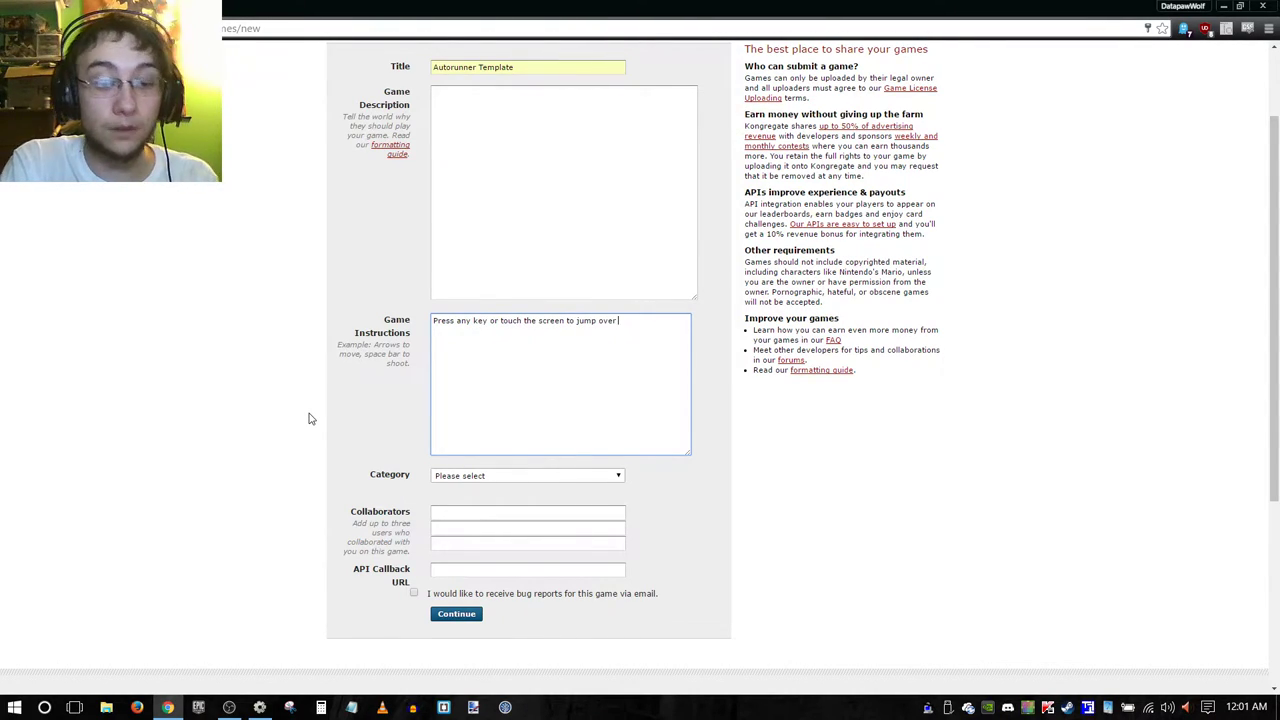
type("obstacles.")
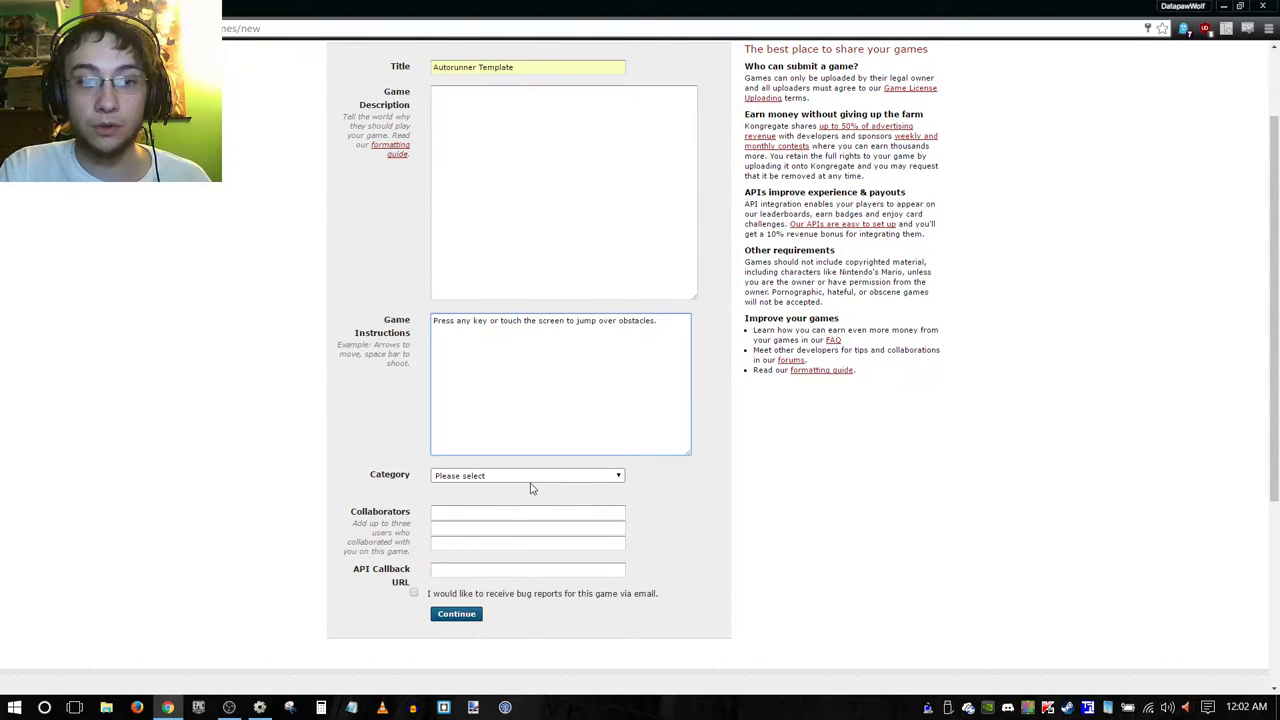
Set the game's category to Action.
scroll(345, 459, "down", 2)
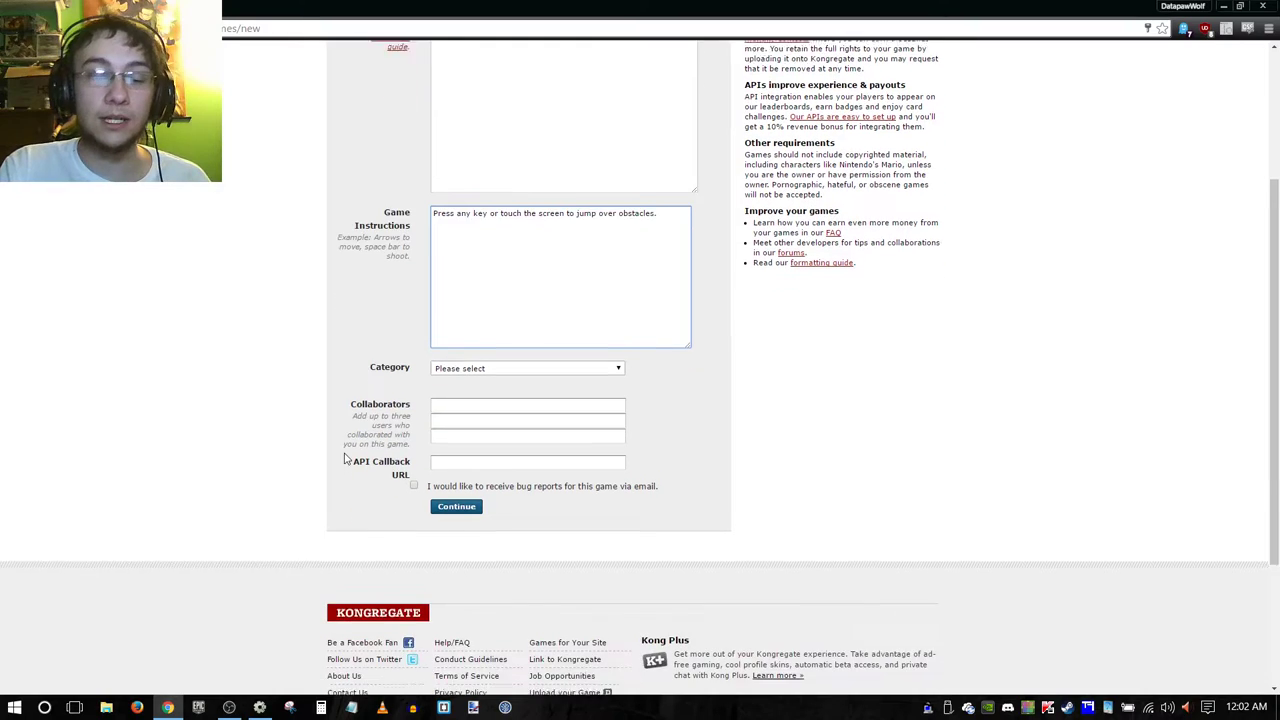
left_click(497, 343)
left_click(485, 343)
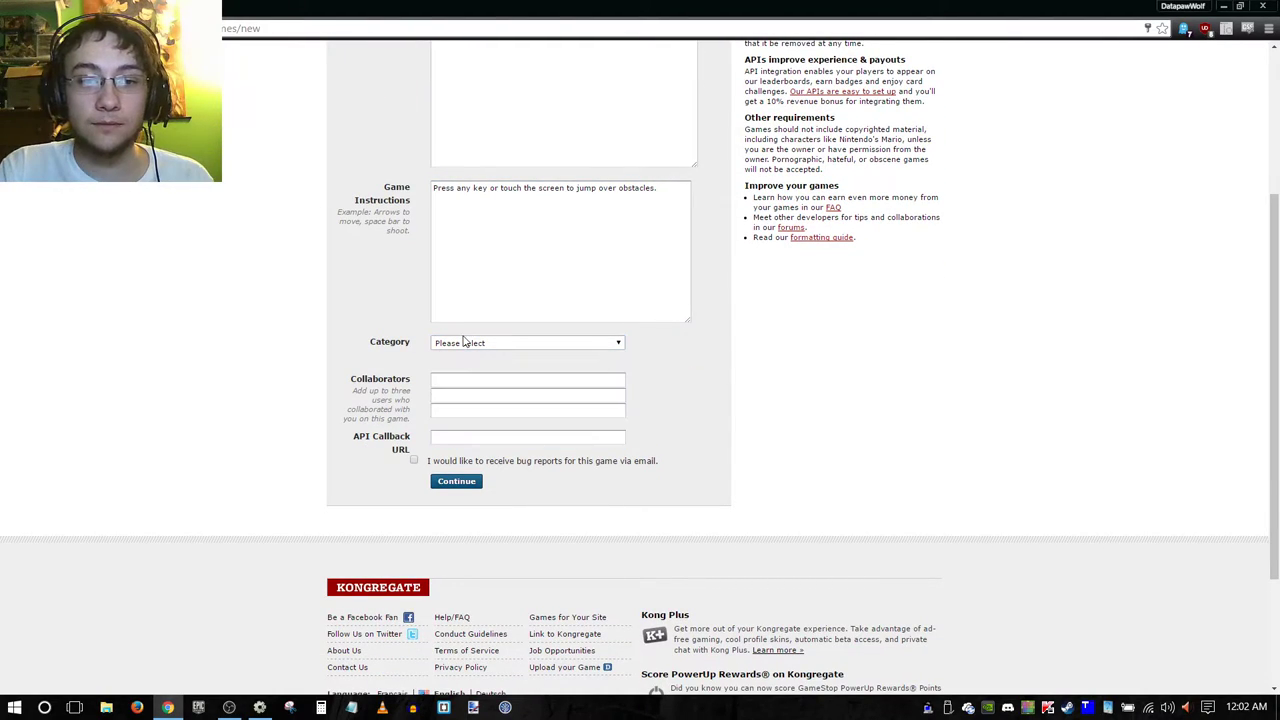
left_click(470, 343)
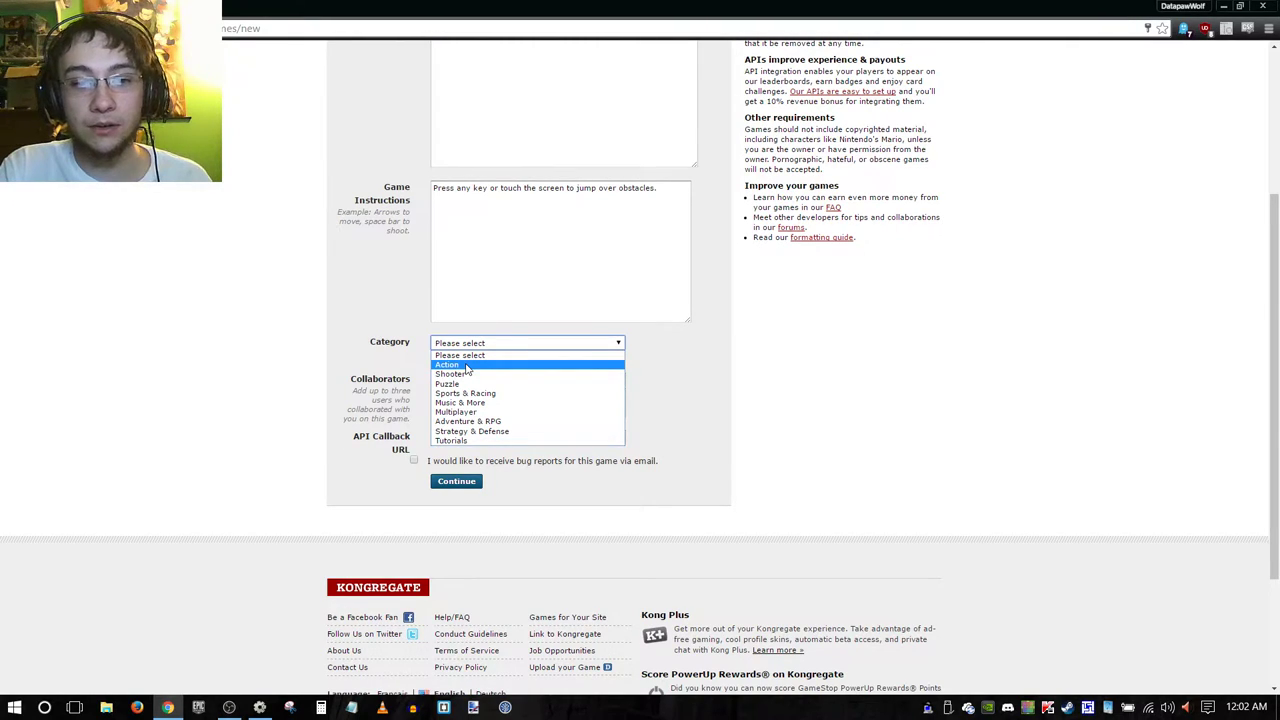
left_click(467, 366)
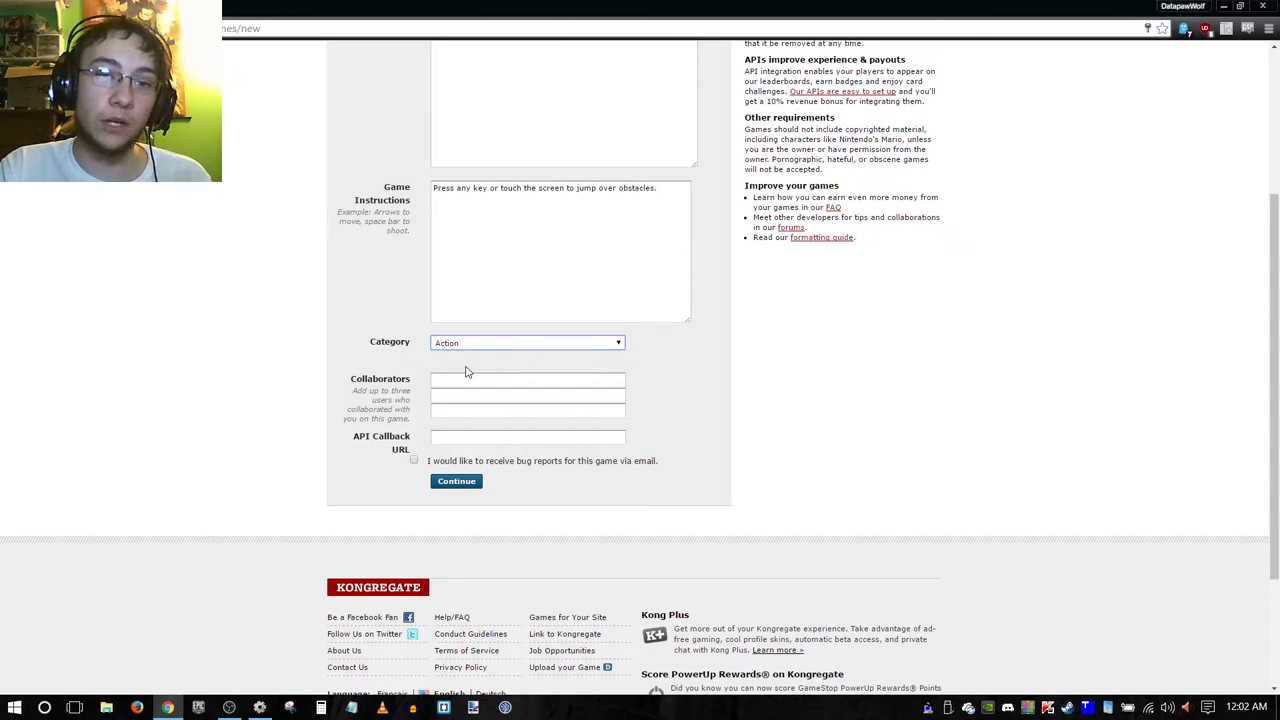
Opt in to e-mail bug reports and submit the game info form.
left_click(375, 359)
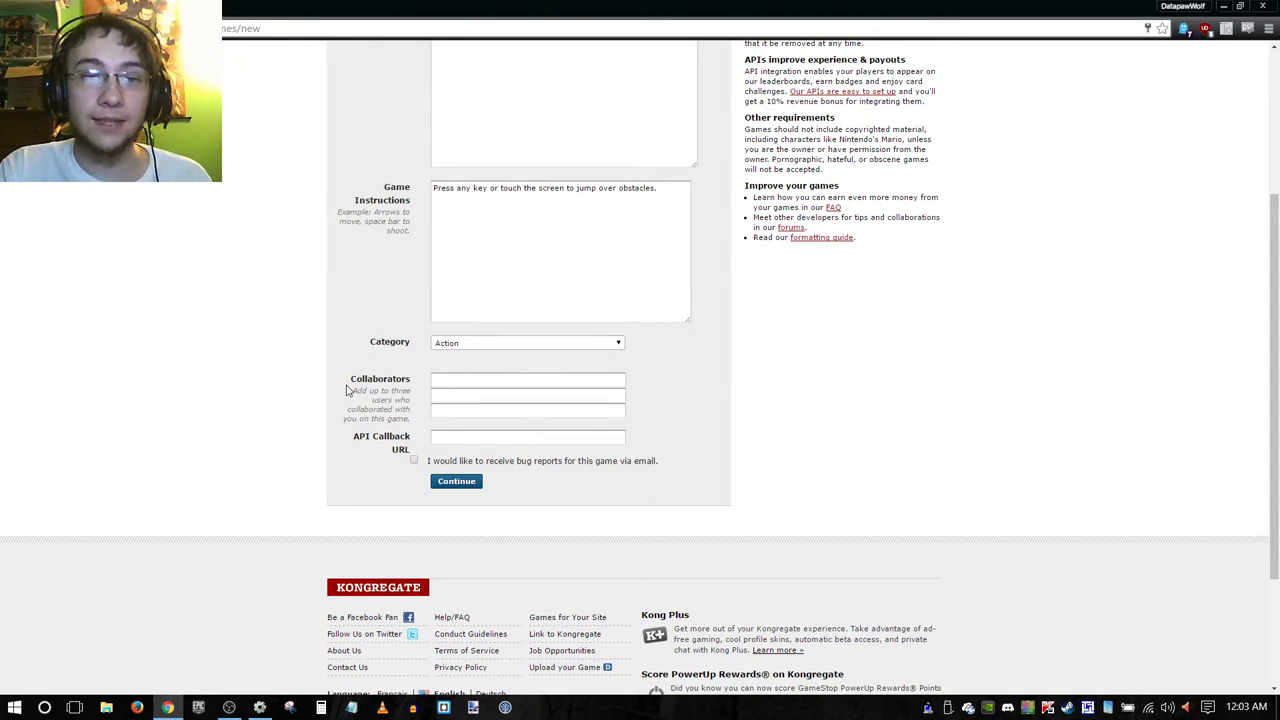
left_click(472, 378)
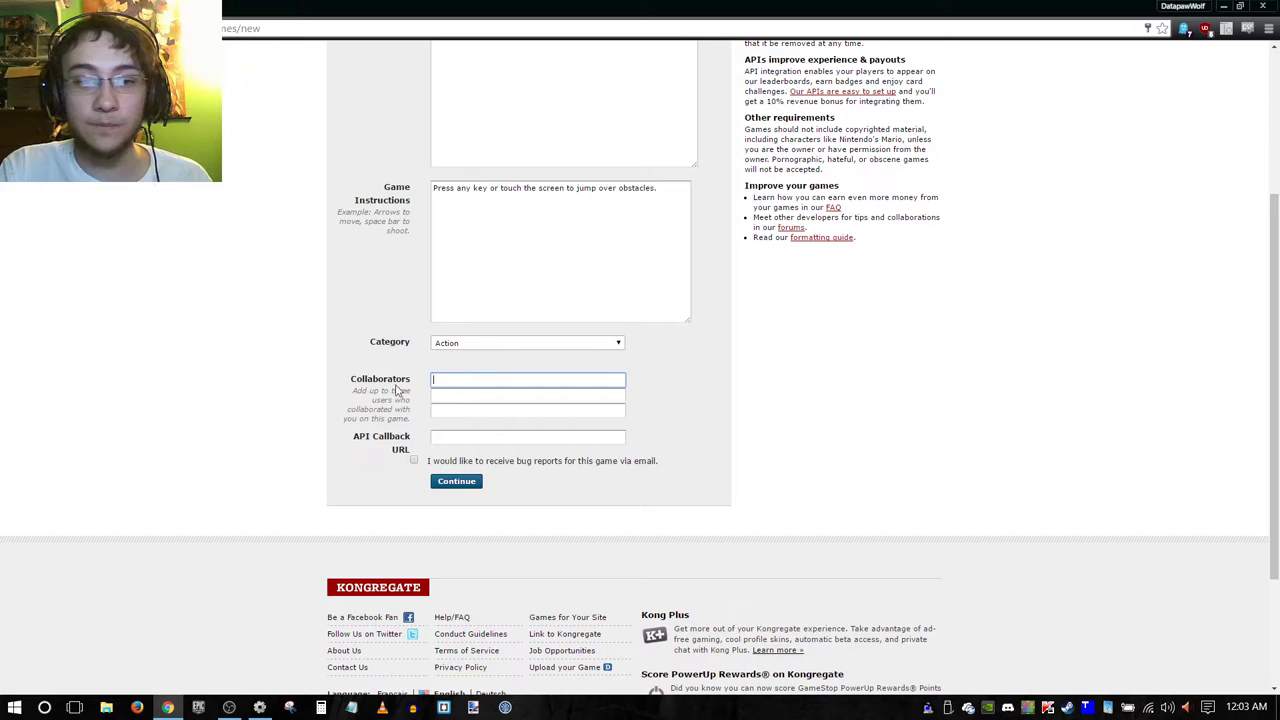
left_click(414, 462)
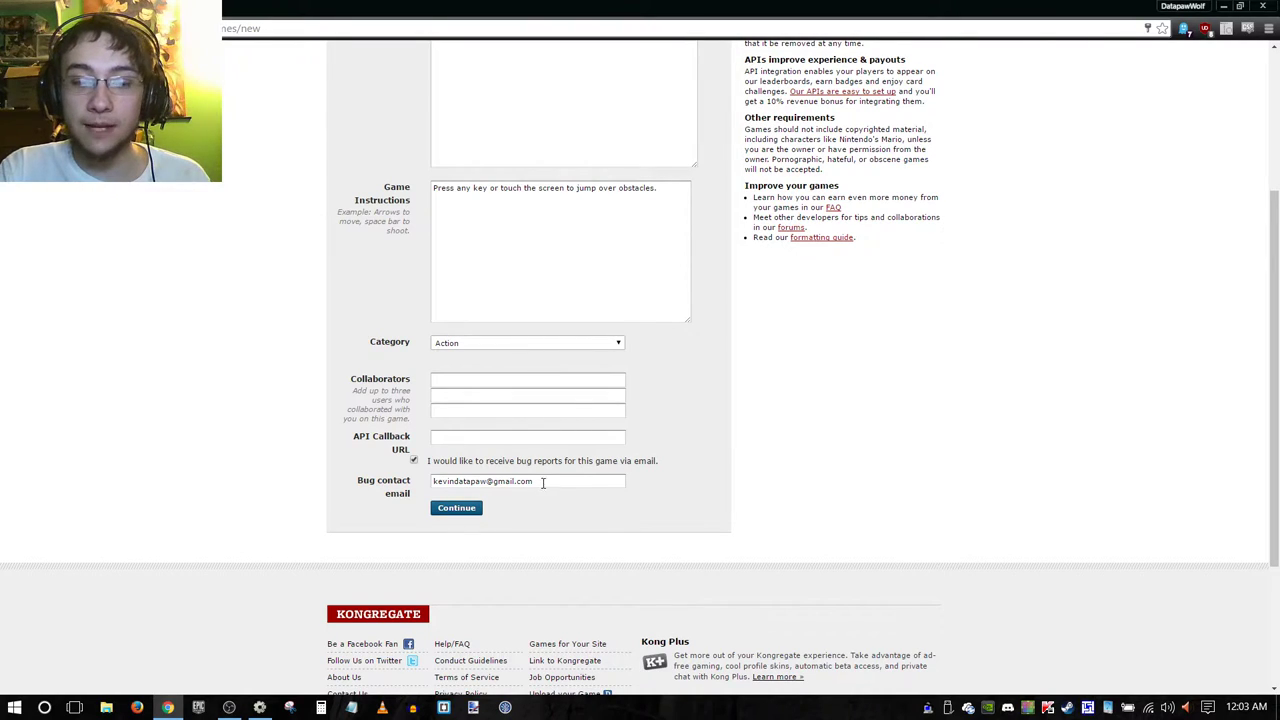
left_click(456, 509)
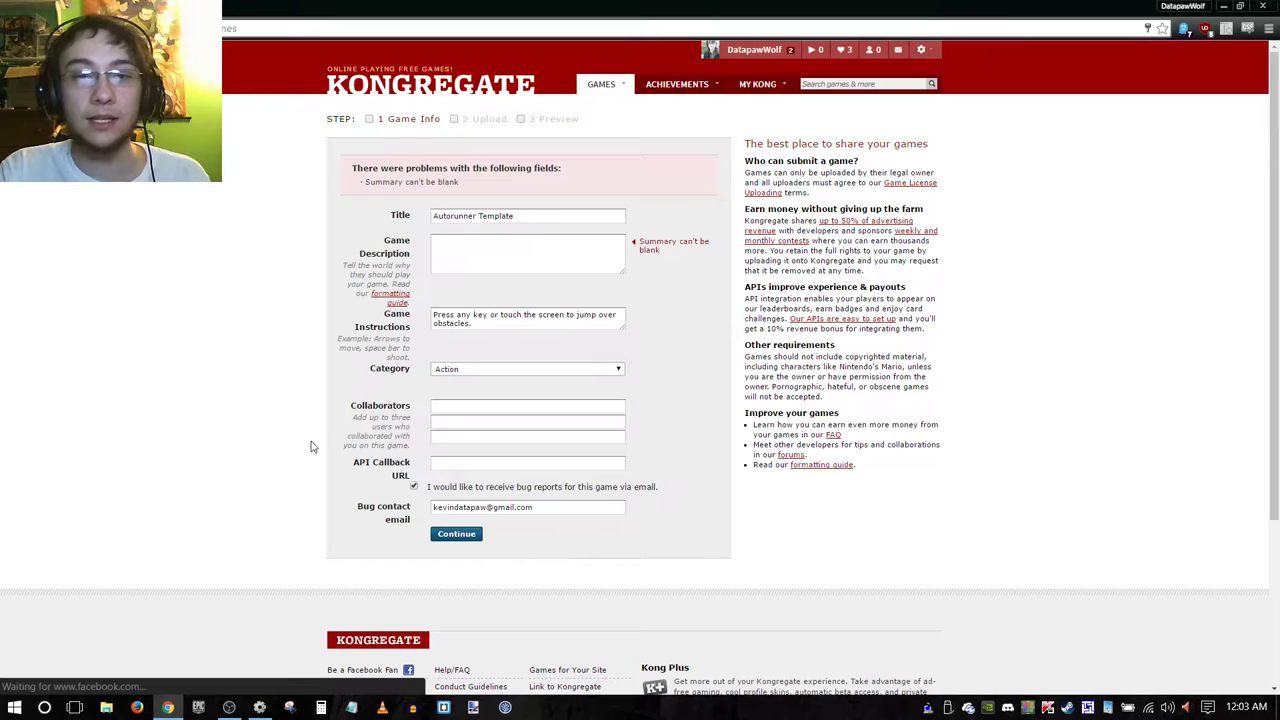
Enter 'Okay.' as the game description, resubmit, and browse for the game file.
left_click(588, 267)
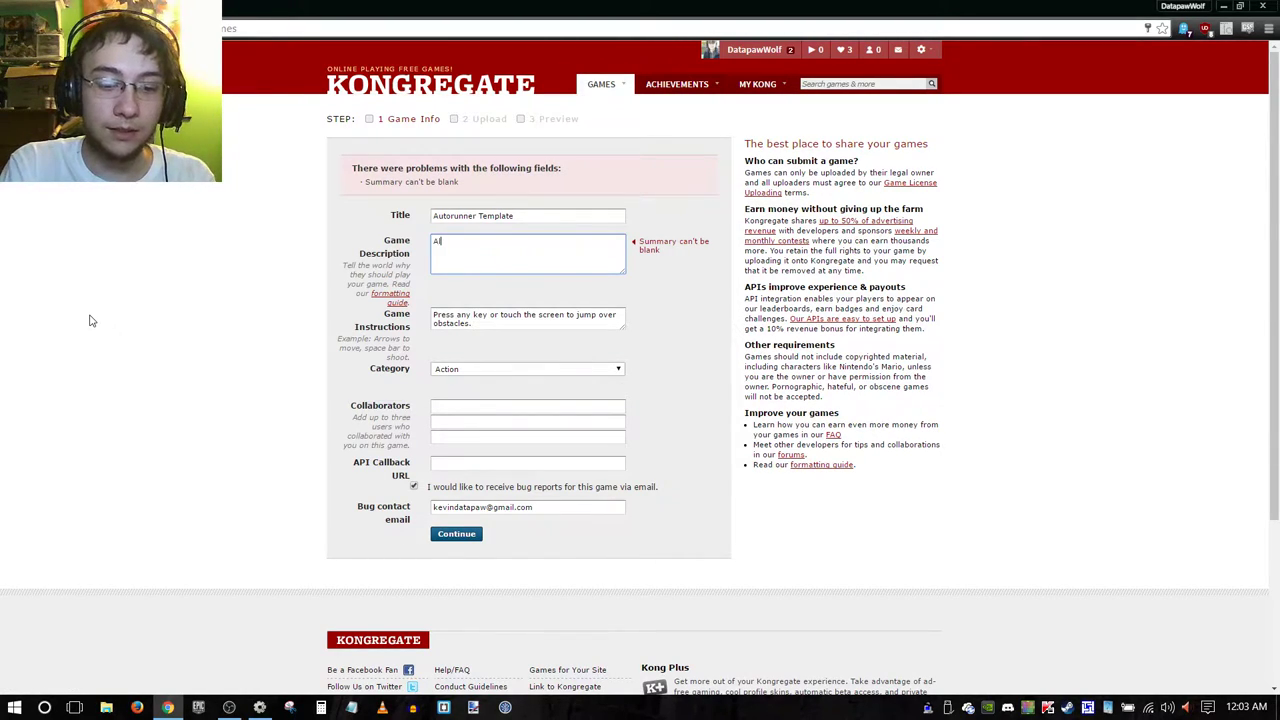
type("Okay.")
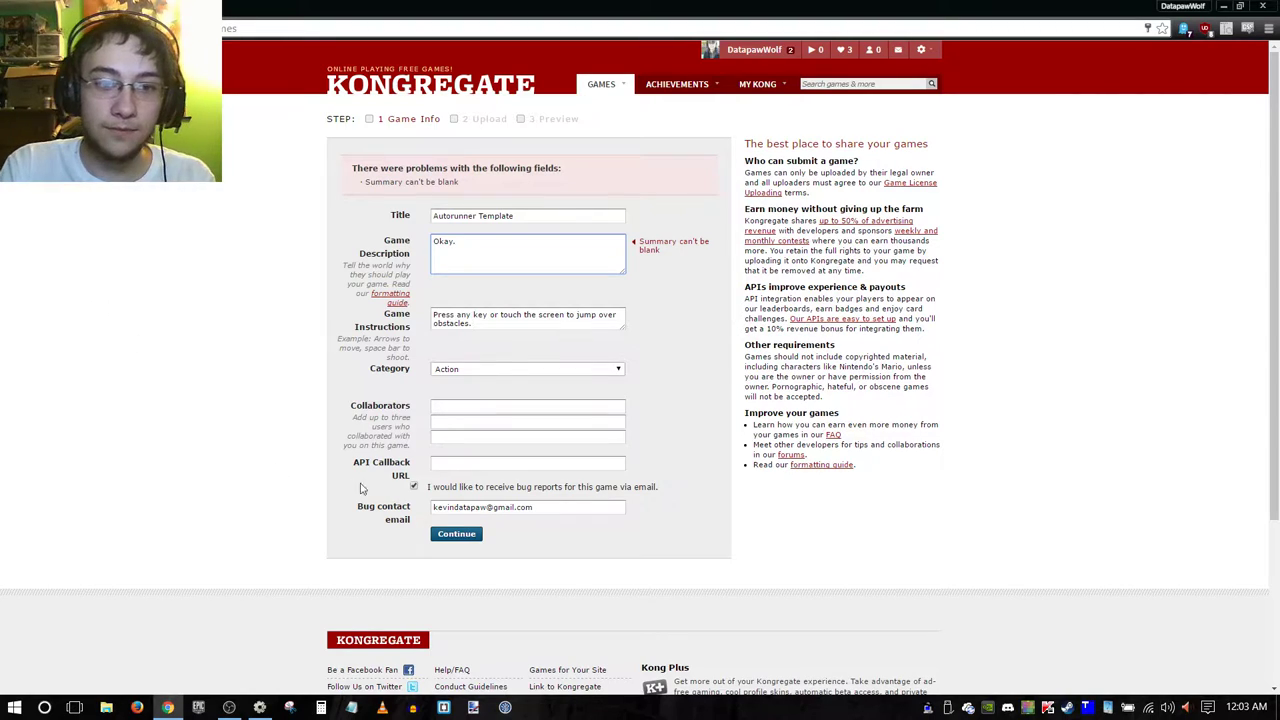
left_click(456, 535)
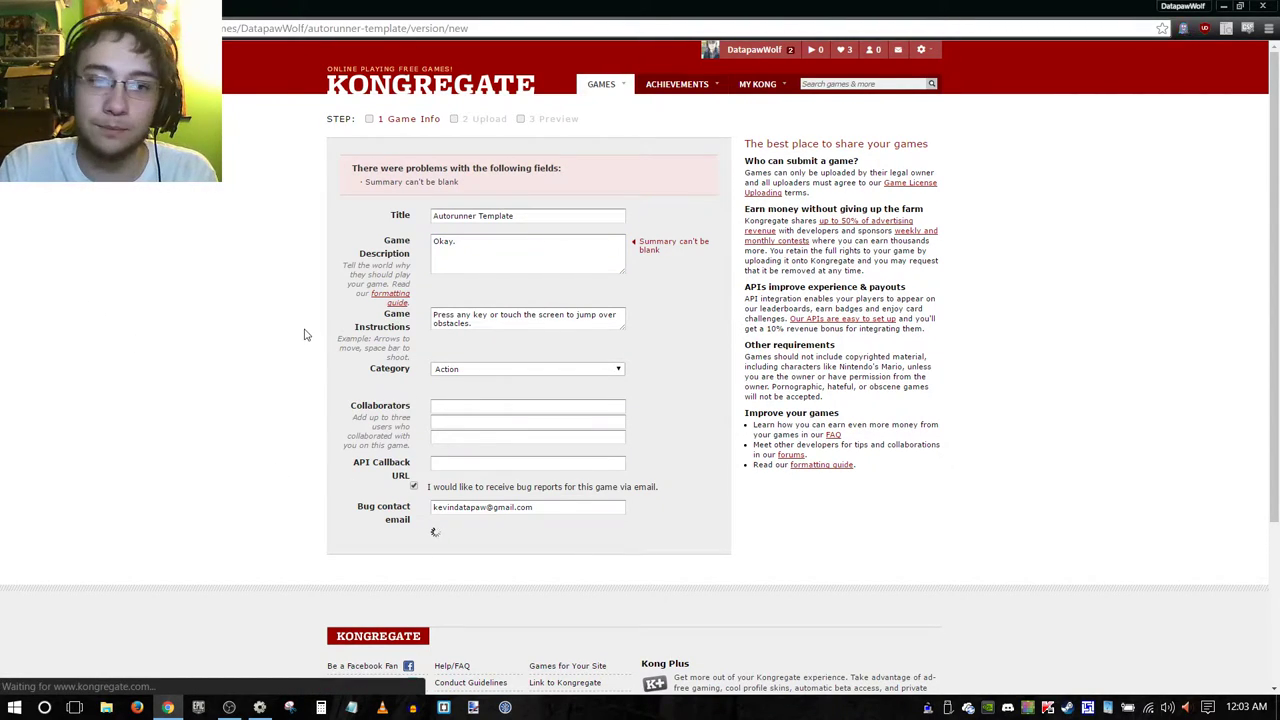
scroll(297, 303, "down", 1)
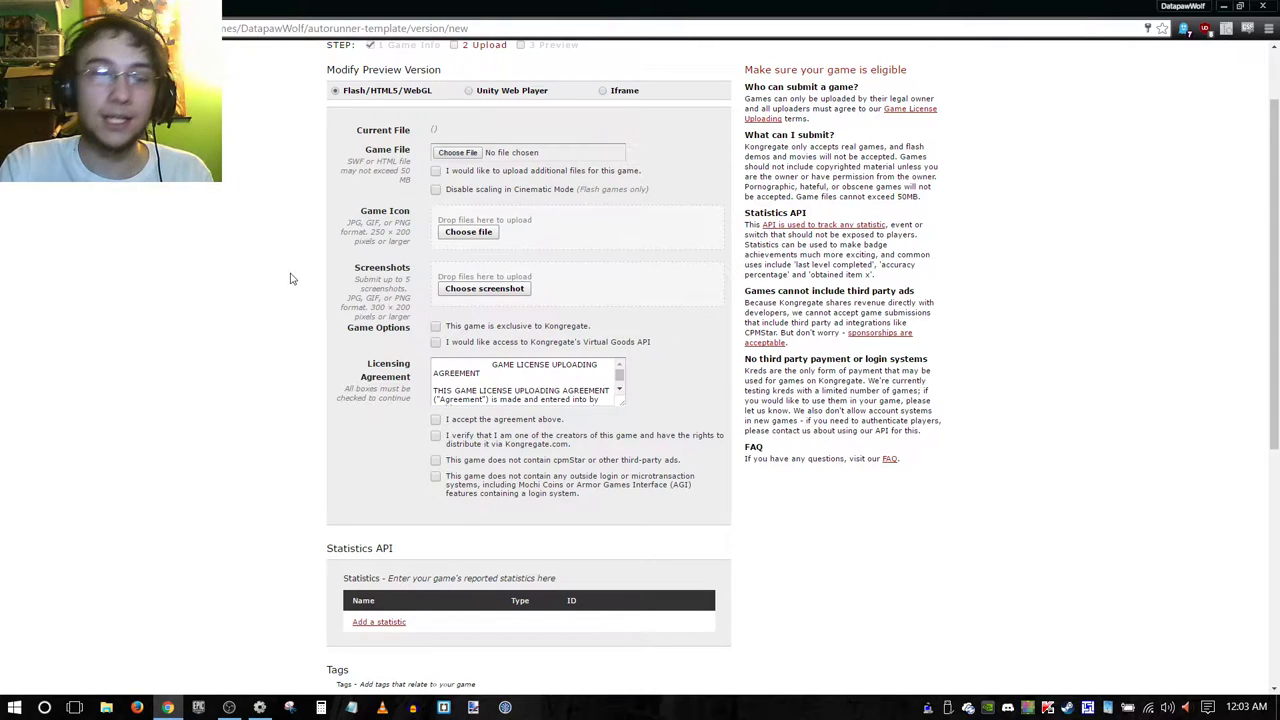
left_click(458, 152)
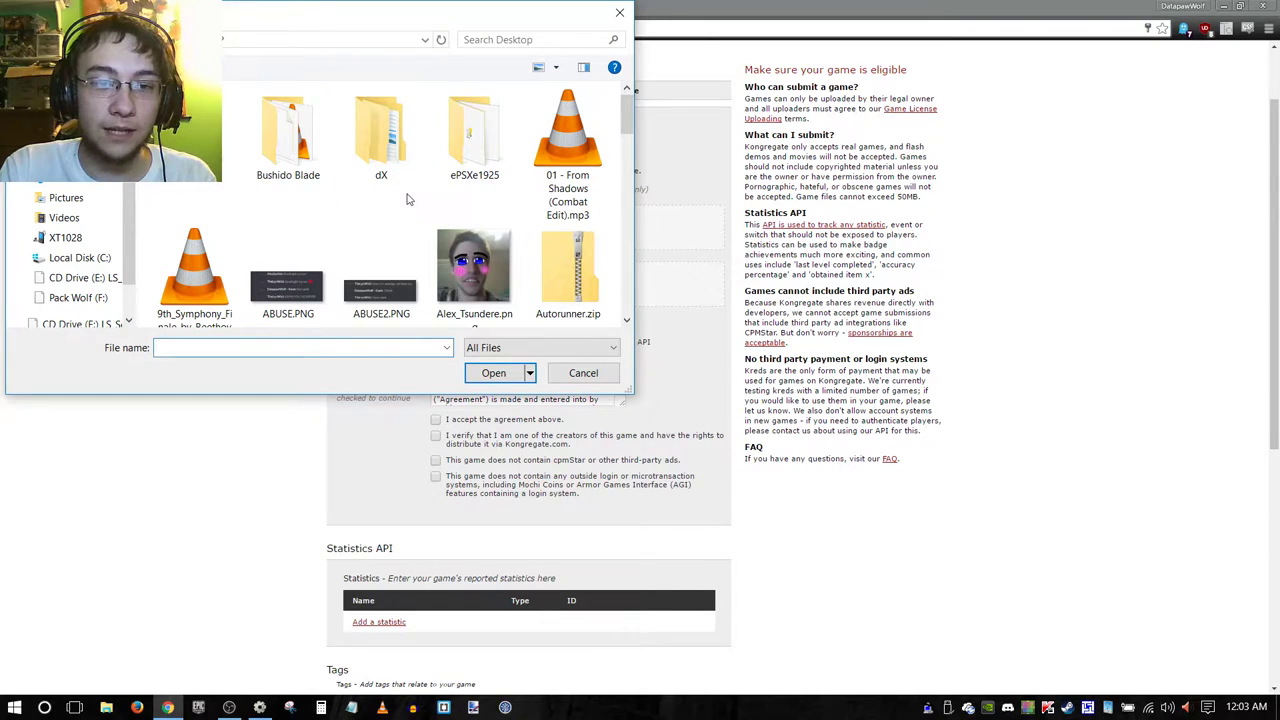
Attach index.html as the game file and check Construct 2's 630×360 window size.
type("index.html")
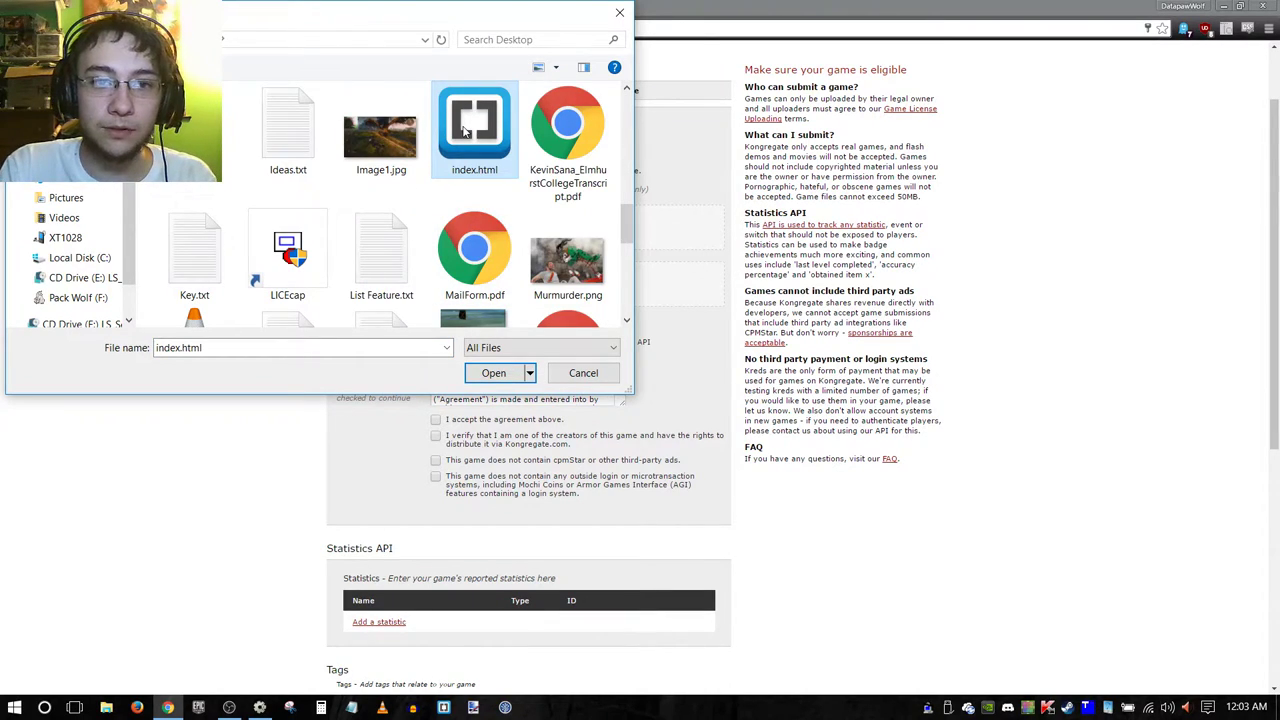
left_click(493, 372)
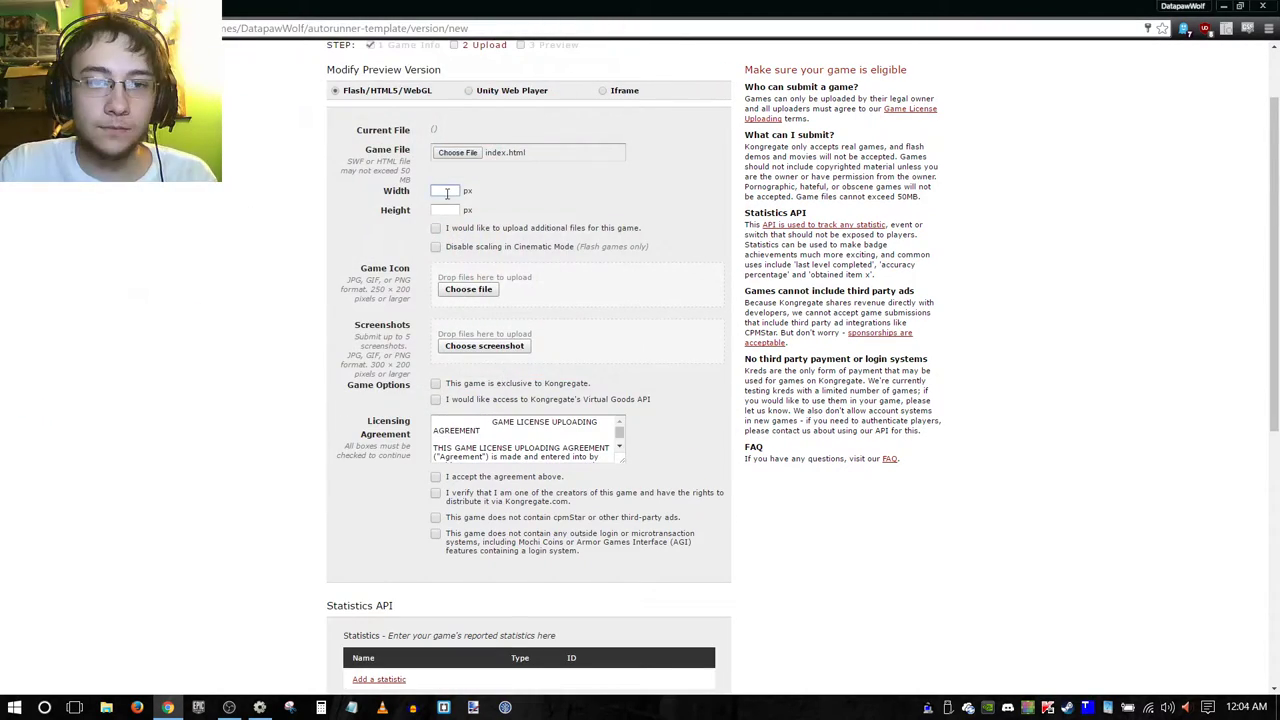
key("alt+Tab")
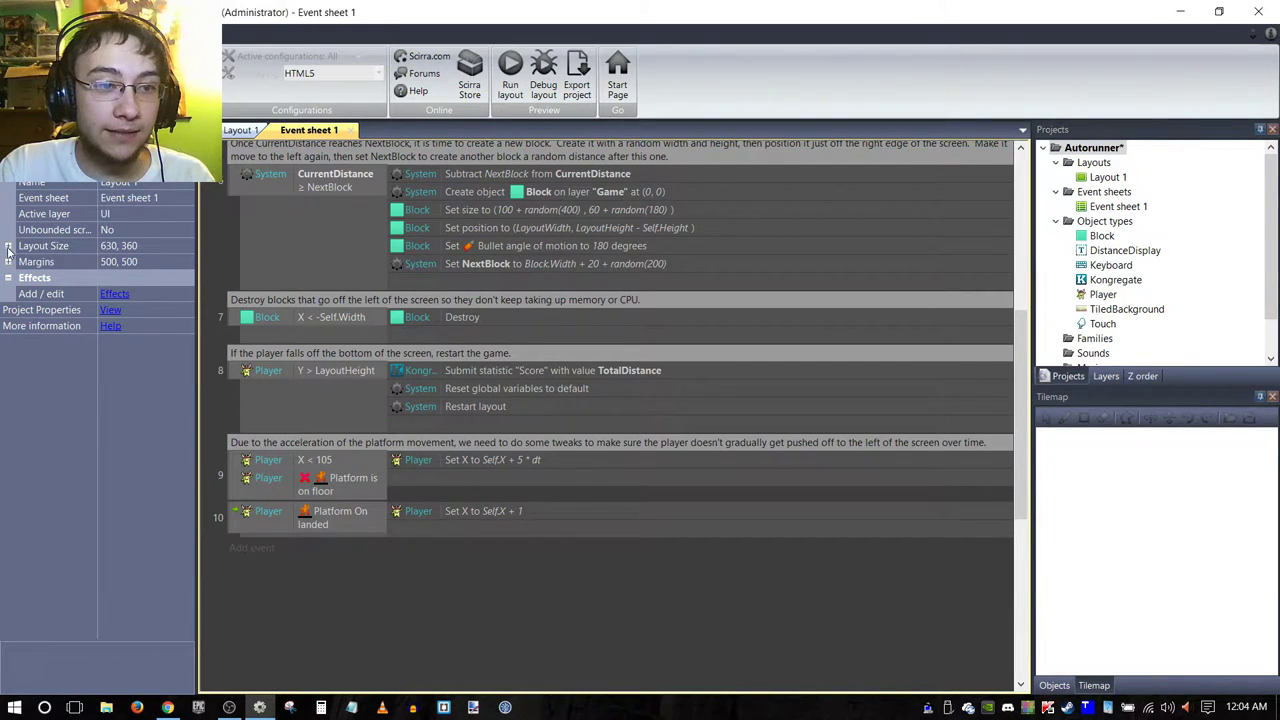
left_click(113, 309)
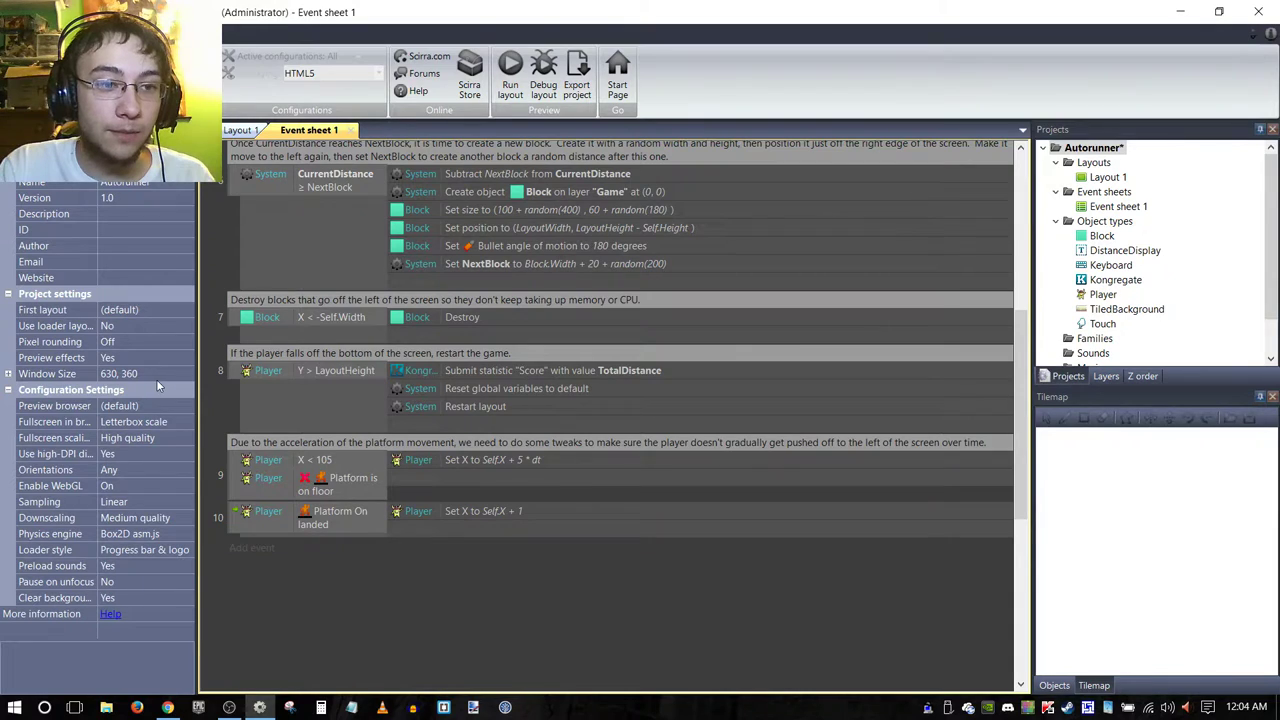
left_click(156, 376)
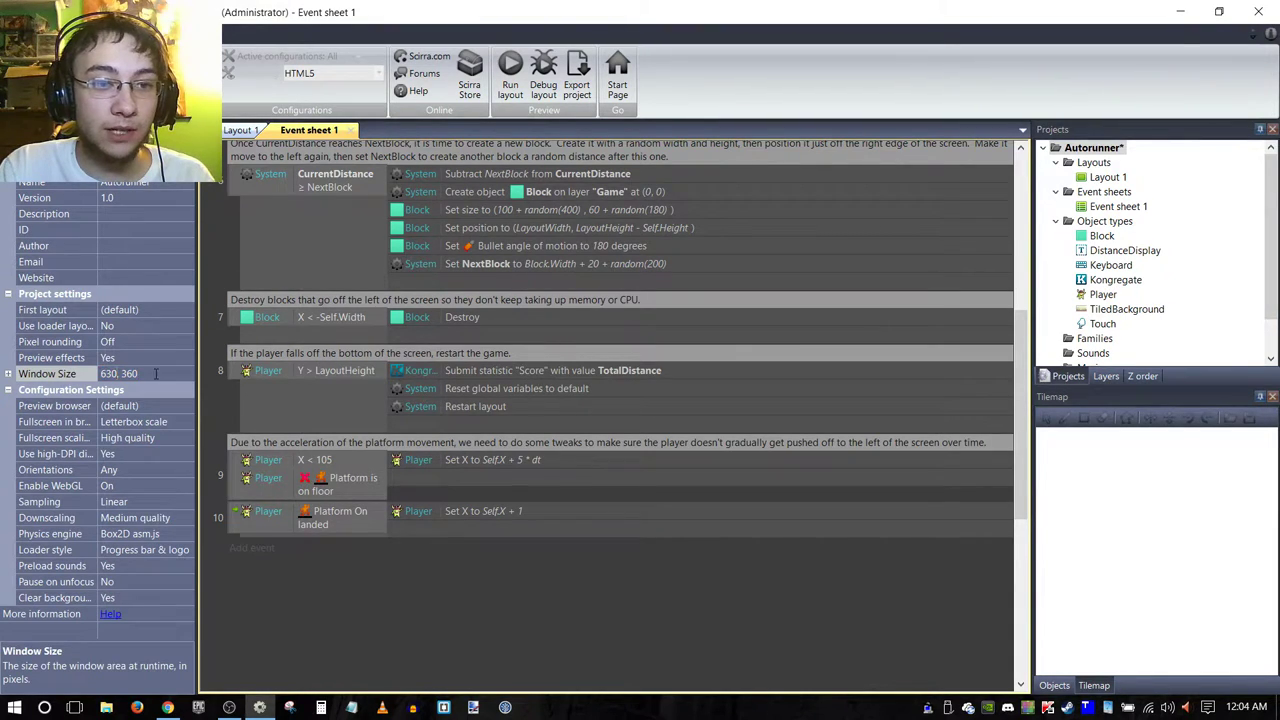
key("alt+Tab")
Enter width 630 and height 360, and enable additional game files.
type("630")
key("Tab")
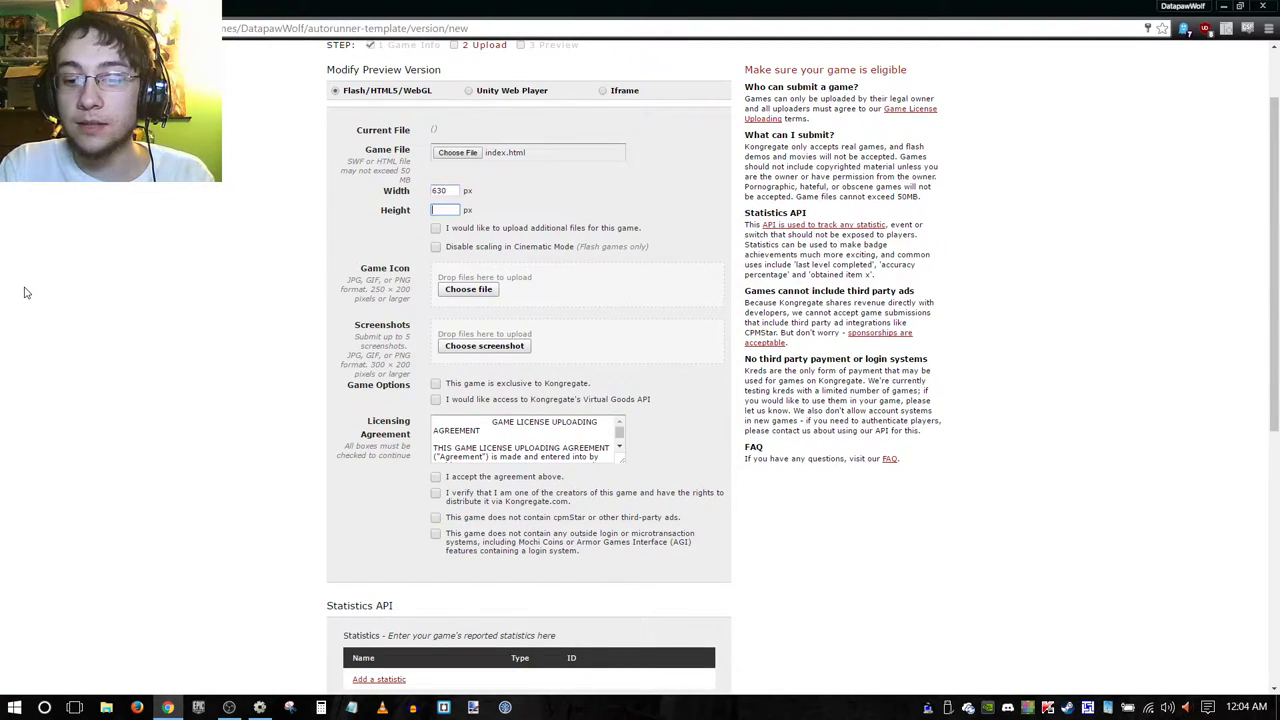
type("360")
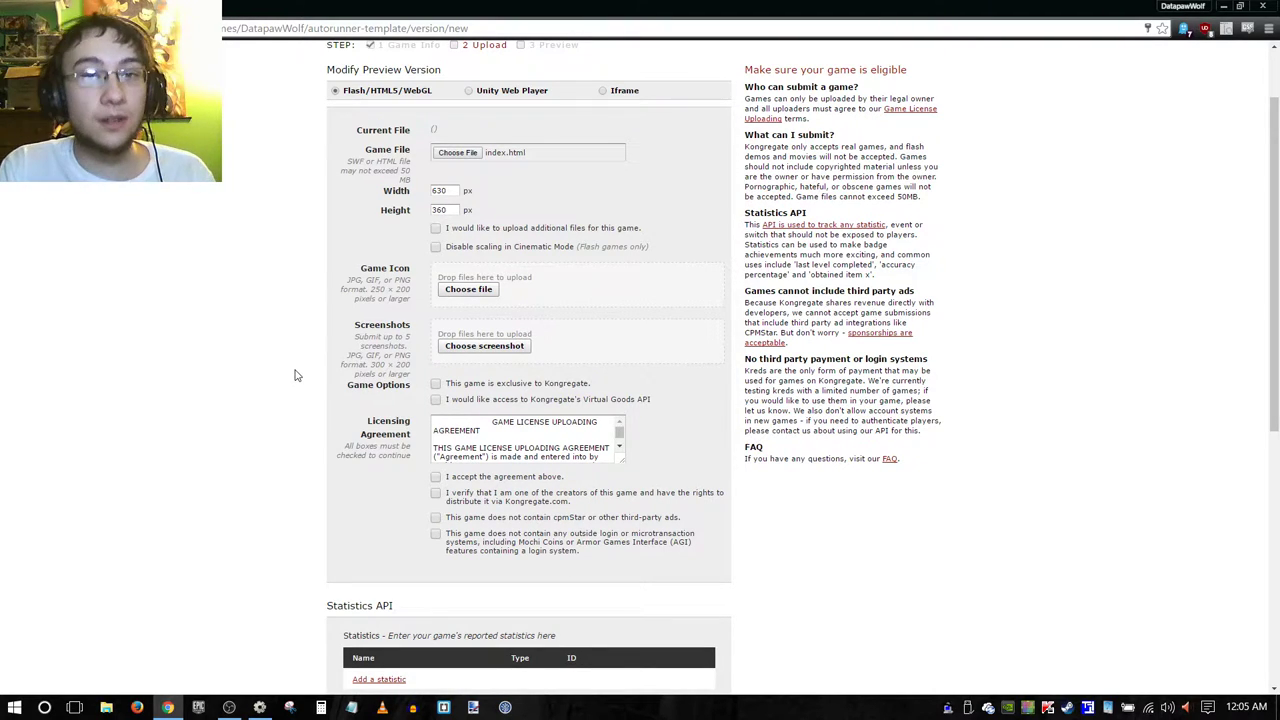
left_click(436, 229)
Attach Autorunner.zip as the additional files and scroll down to the game options.
left_click(457, 251)
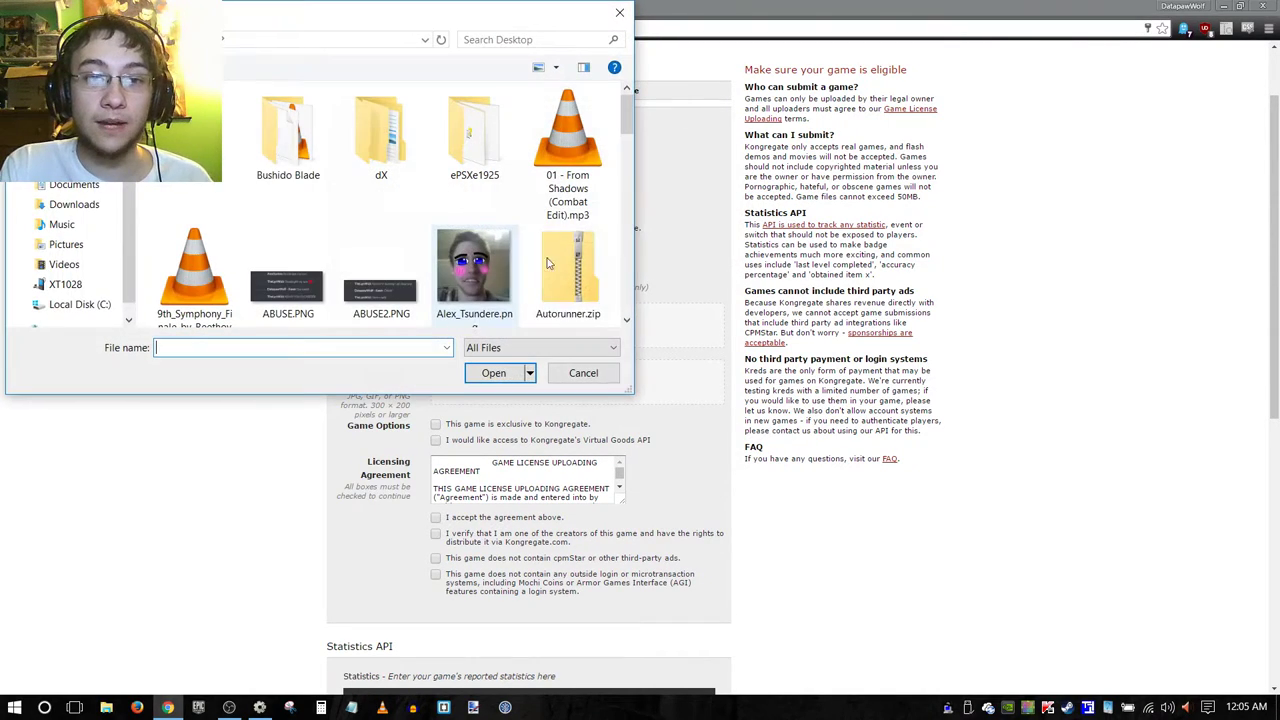
left_click(570, 268)
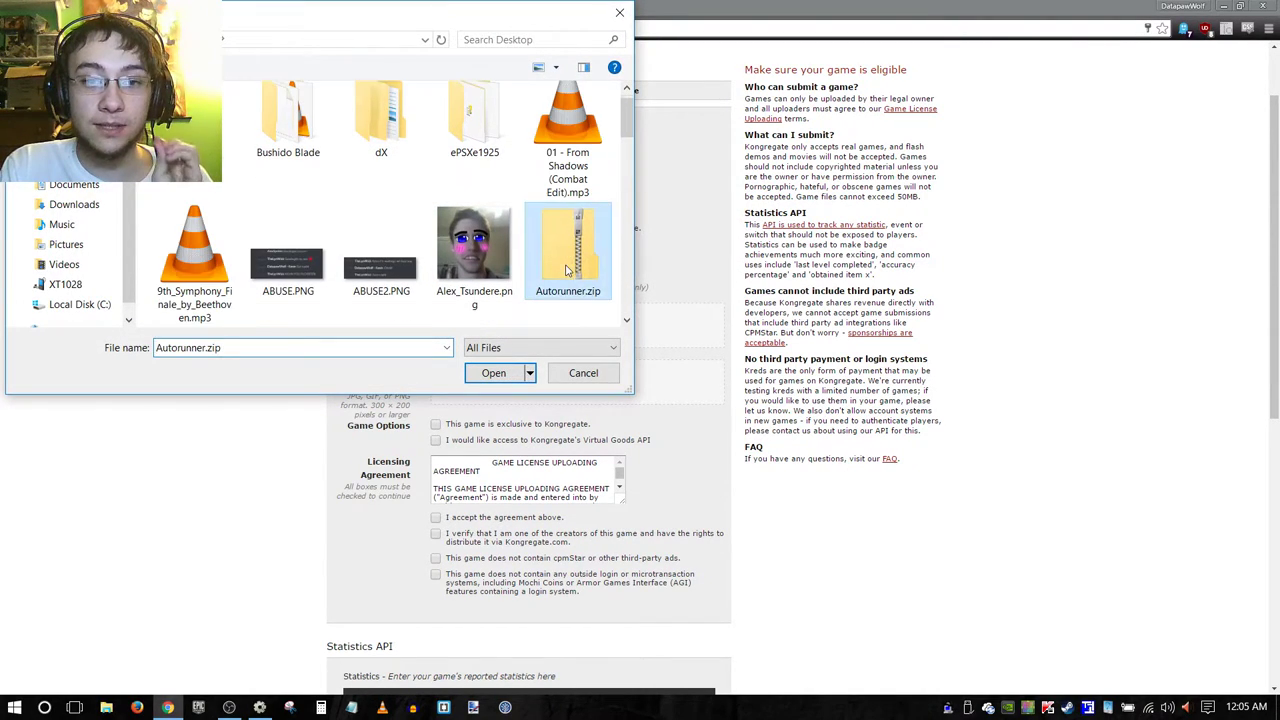
left_click(488, 372)
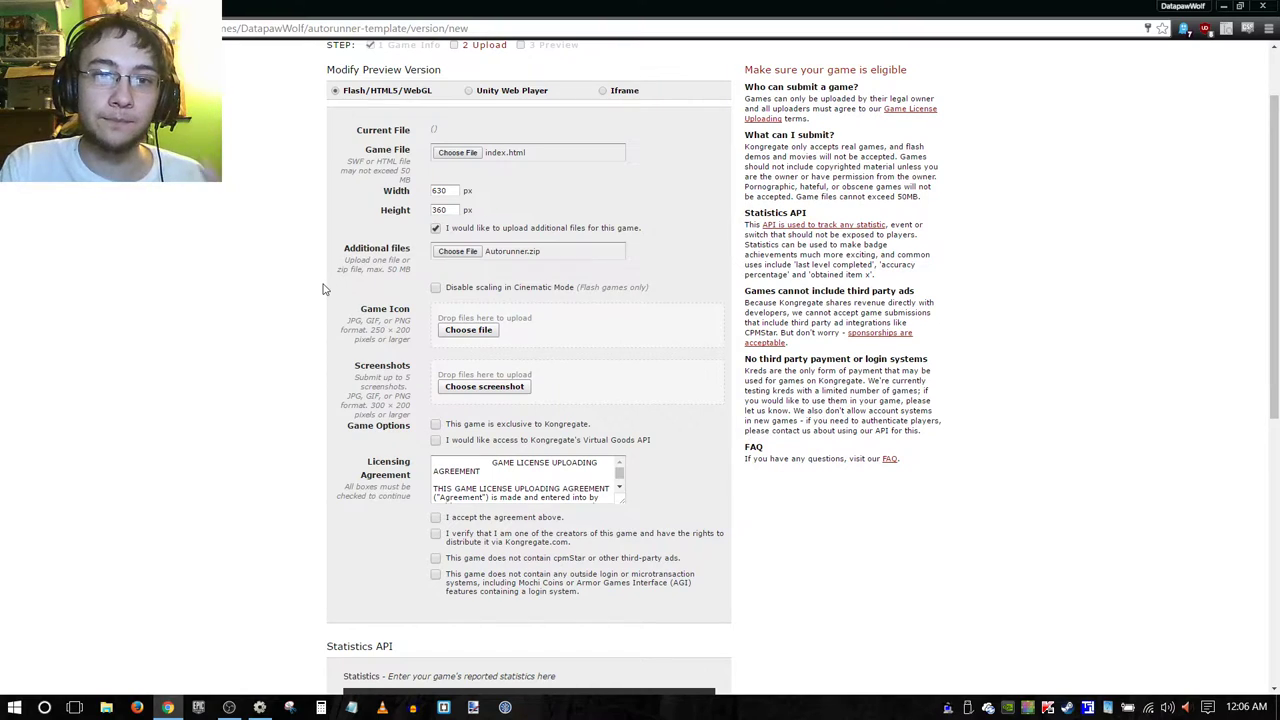
scroll(315, 265, "down", 1)
scroll(278, 257, "down", 2)
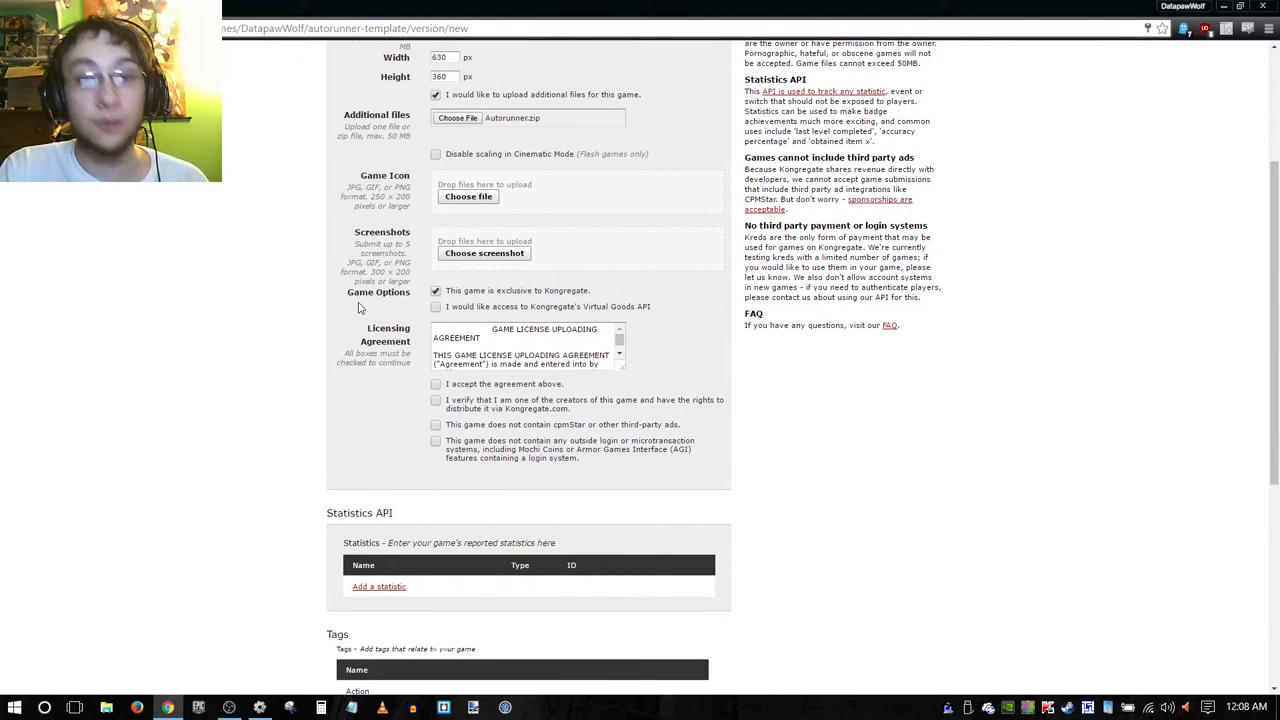
scroll(360, 308, "down", 1)
Tick all four licensing agreement checkboxes, including creator rights, no cpmStar ads and no outside logins.
left_click(436, 356)
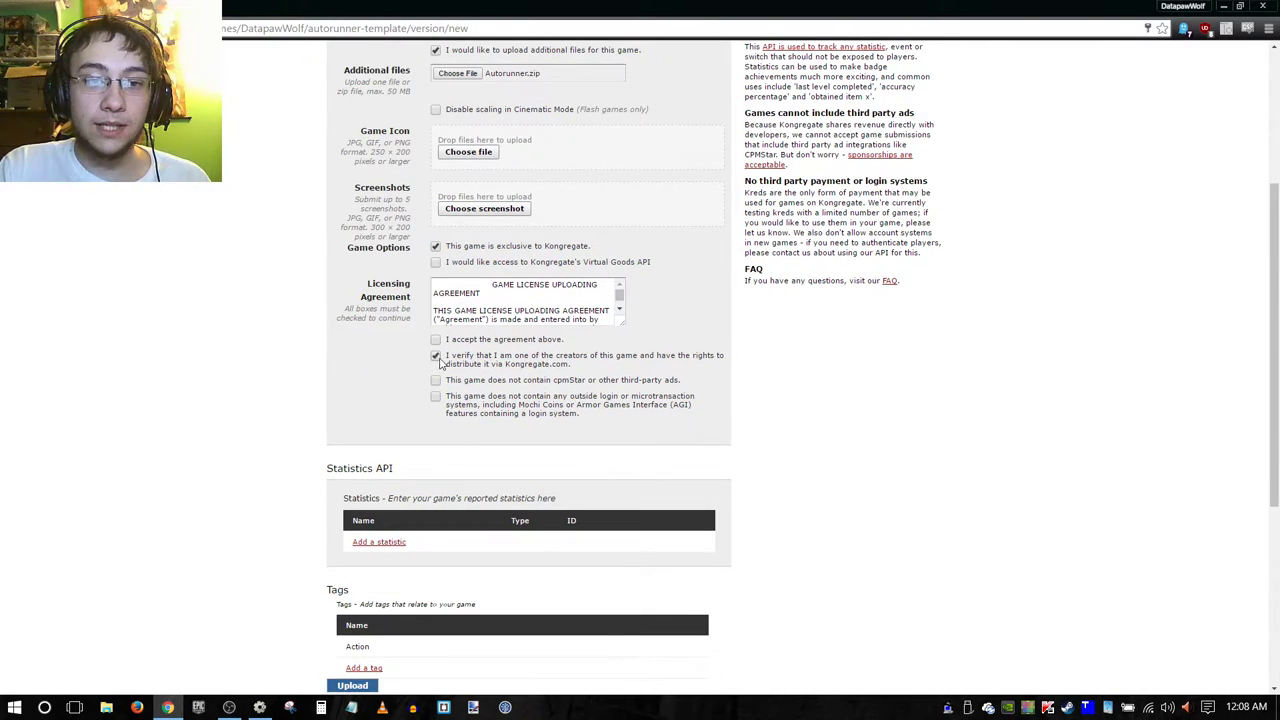
left_click(436, 339)
left_click(436, 380)
left_click(436, 396)
scroll(276, 413, "down", 1)
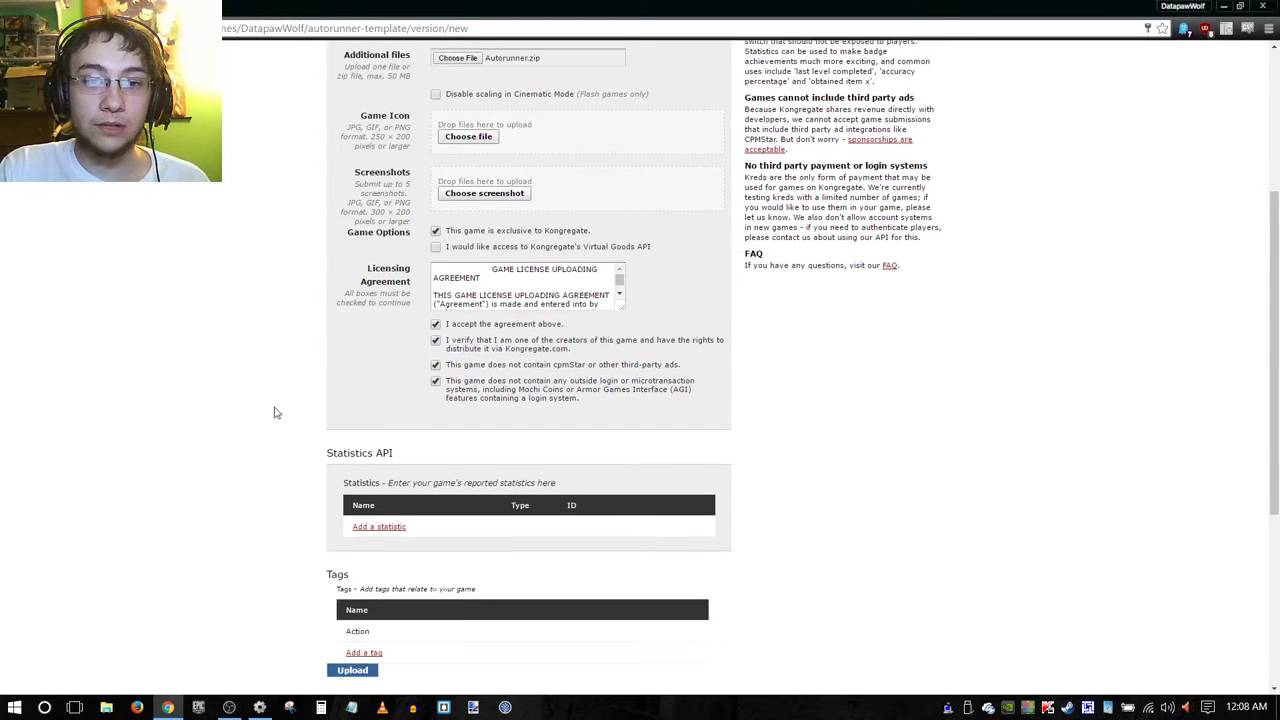
scroll(276, 413, "down", 3)
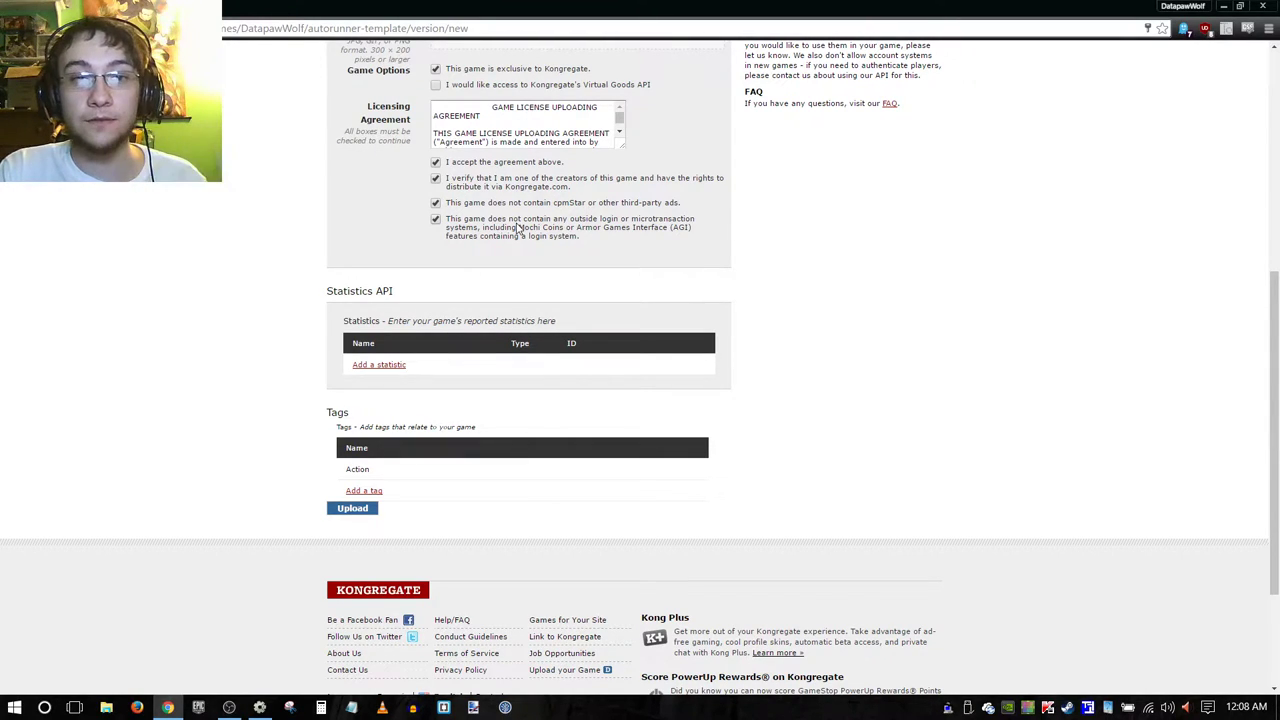
scroll(382, 275, "down", 2)
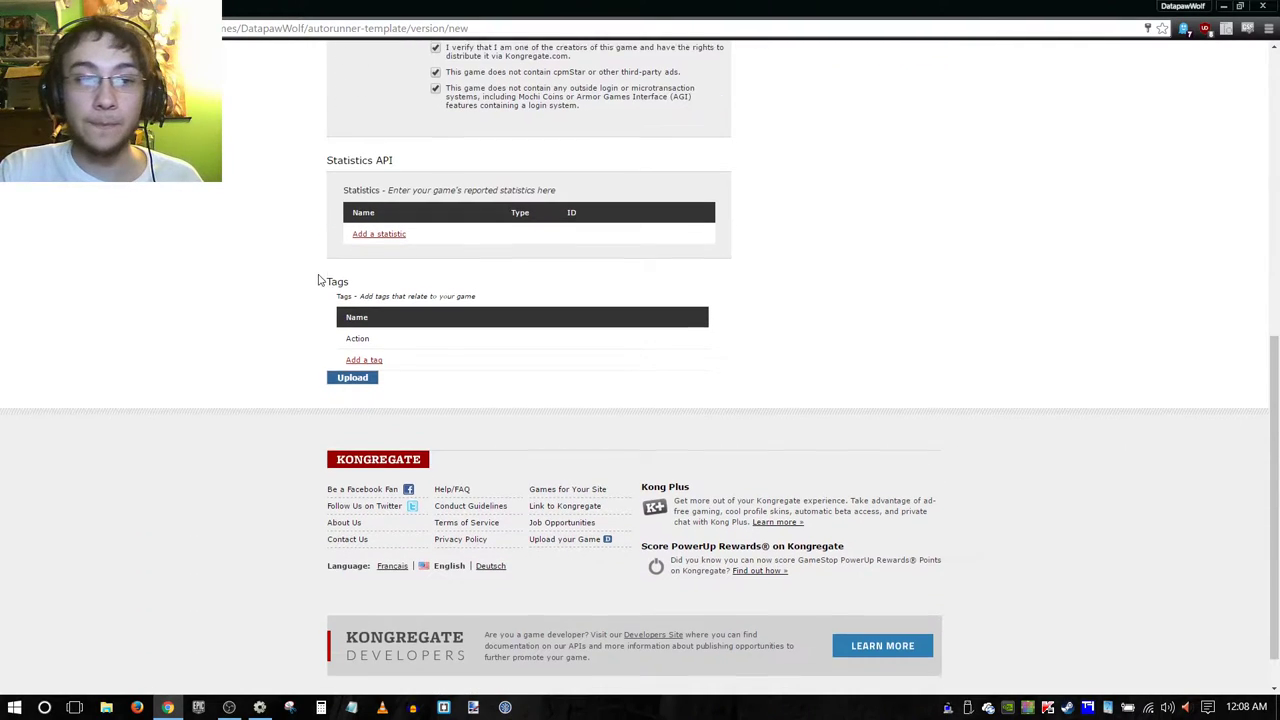
Add a statistic named Score, verifying the name against the Construct 2 project.
left_click(380, 233)
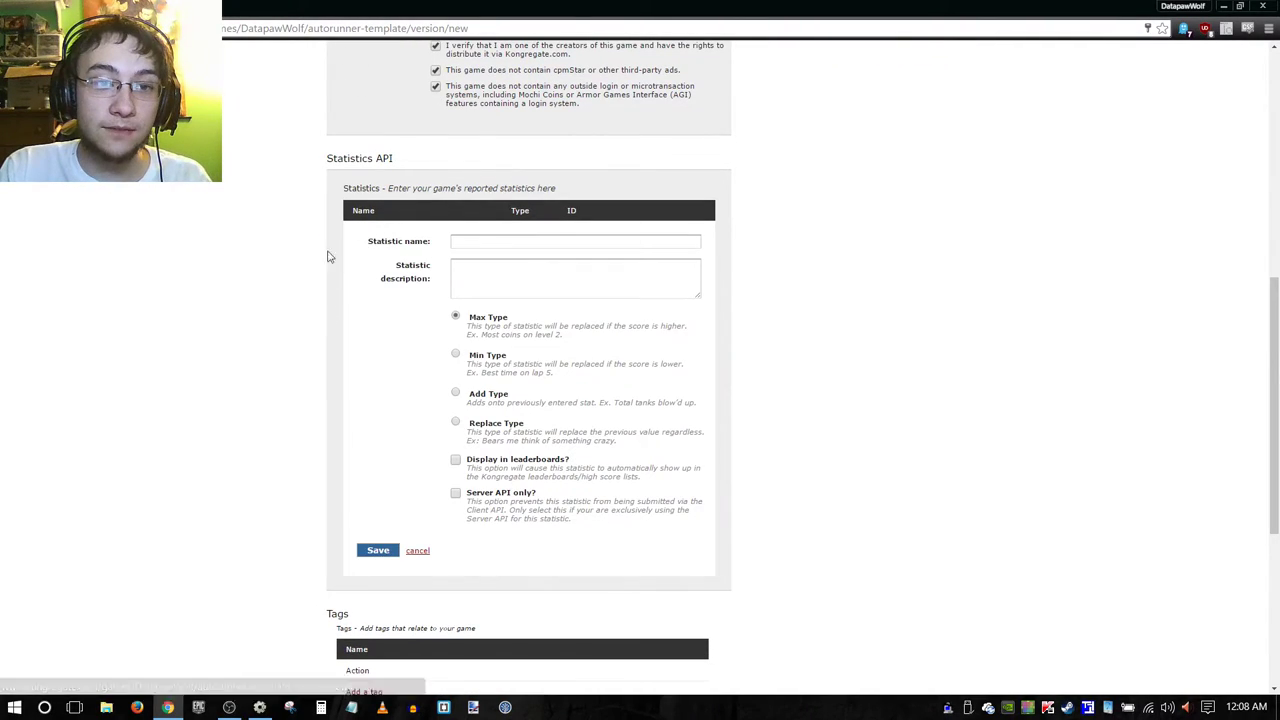
type("Score")
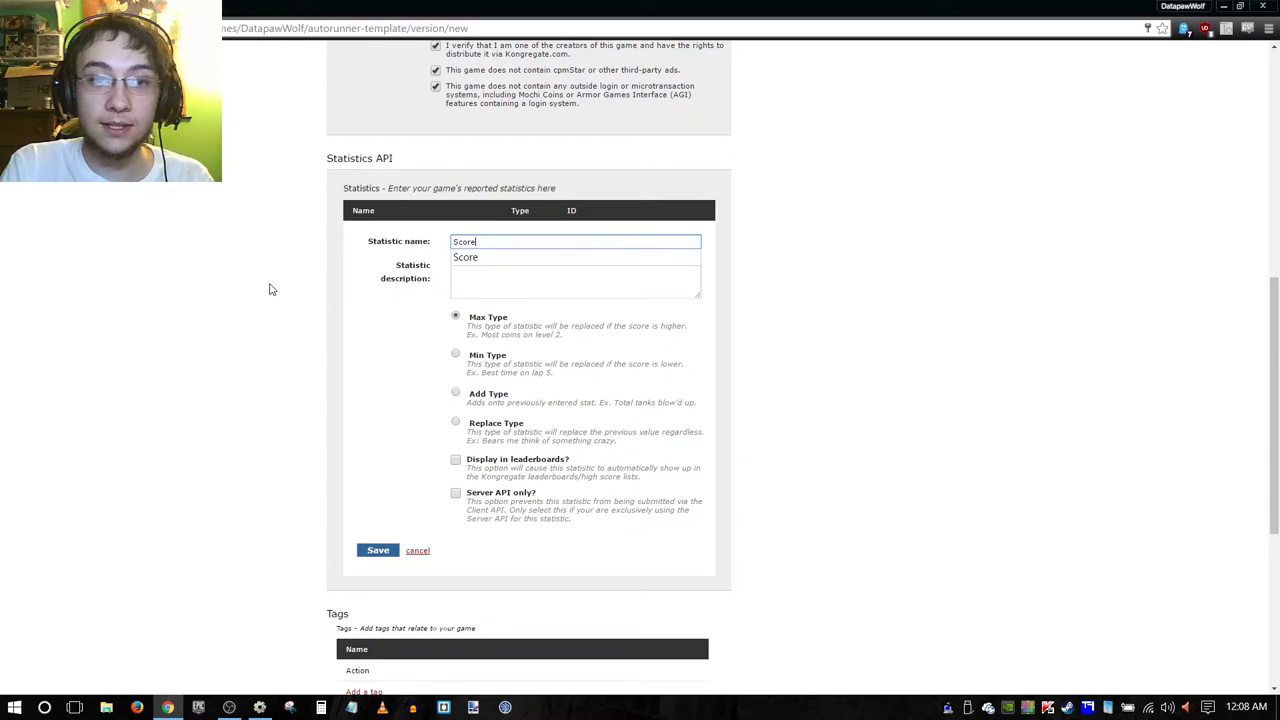
key("alt+Tab")
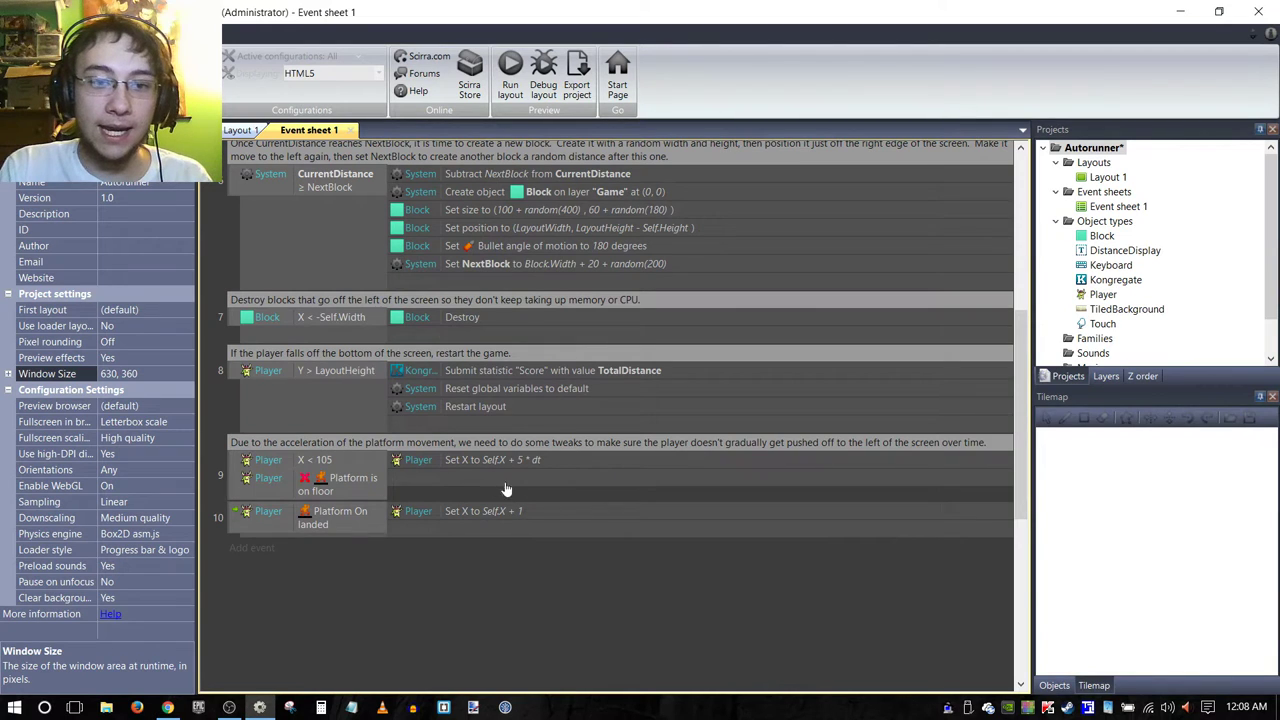
double_click(490, 372)
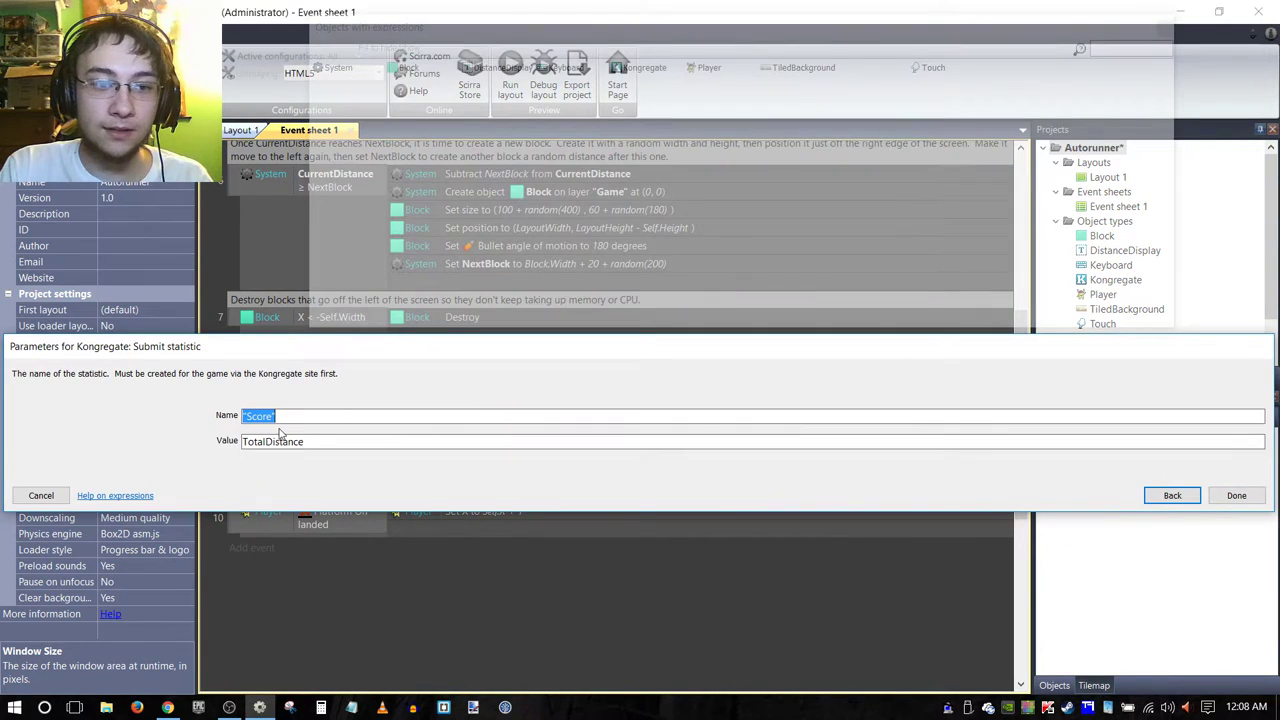
key("alt+Tab")
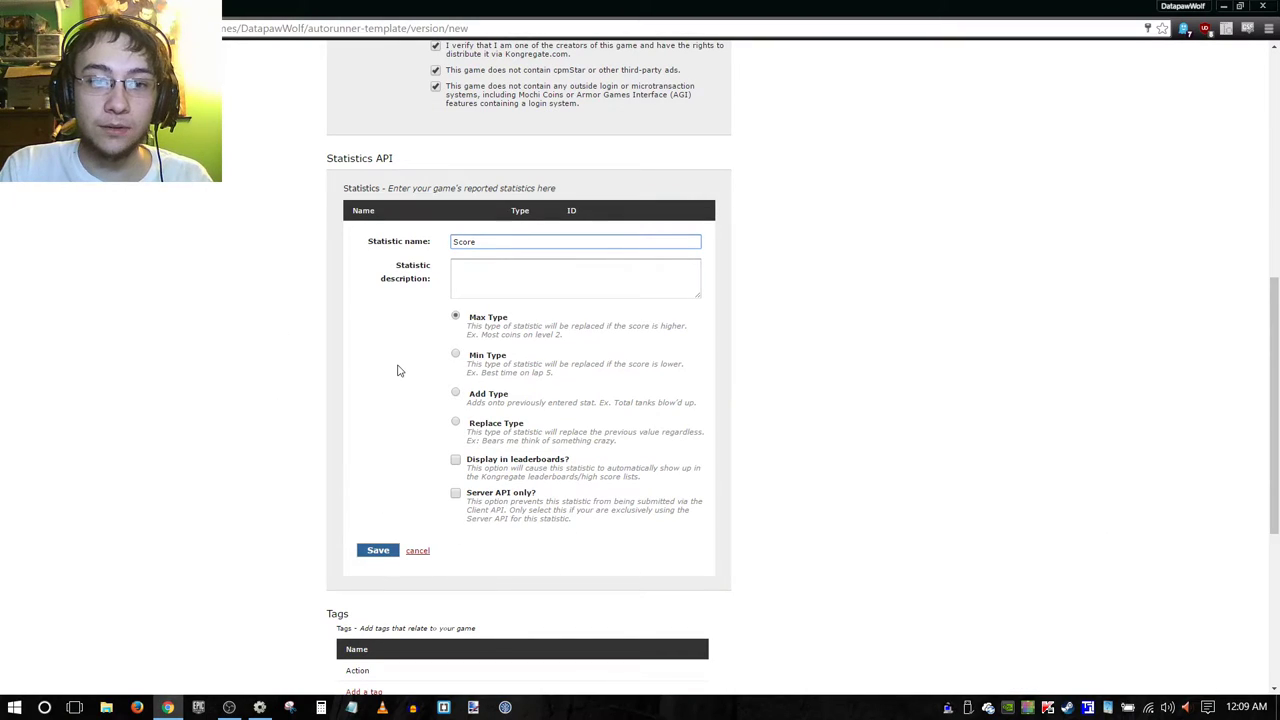
left_click_drag(445, 318, 520, 318)
left_click(462, 342)
left_click_drag(468, 355, 513, 359)
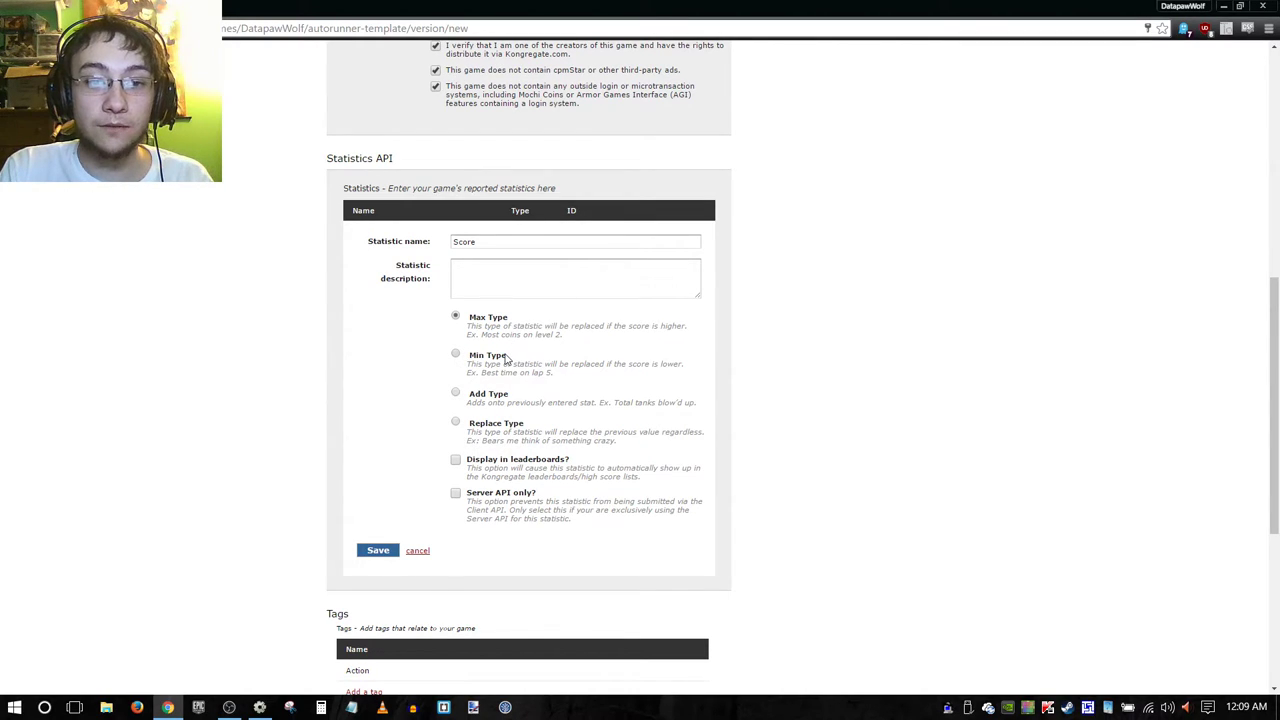
left_click_drag(508, 356, 471, 364)
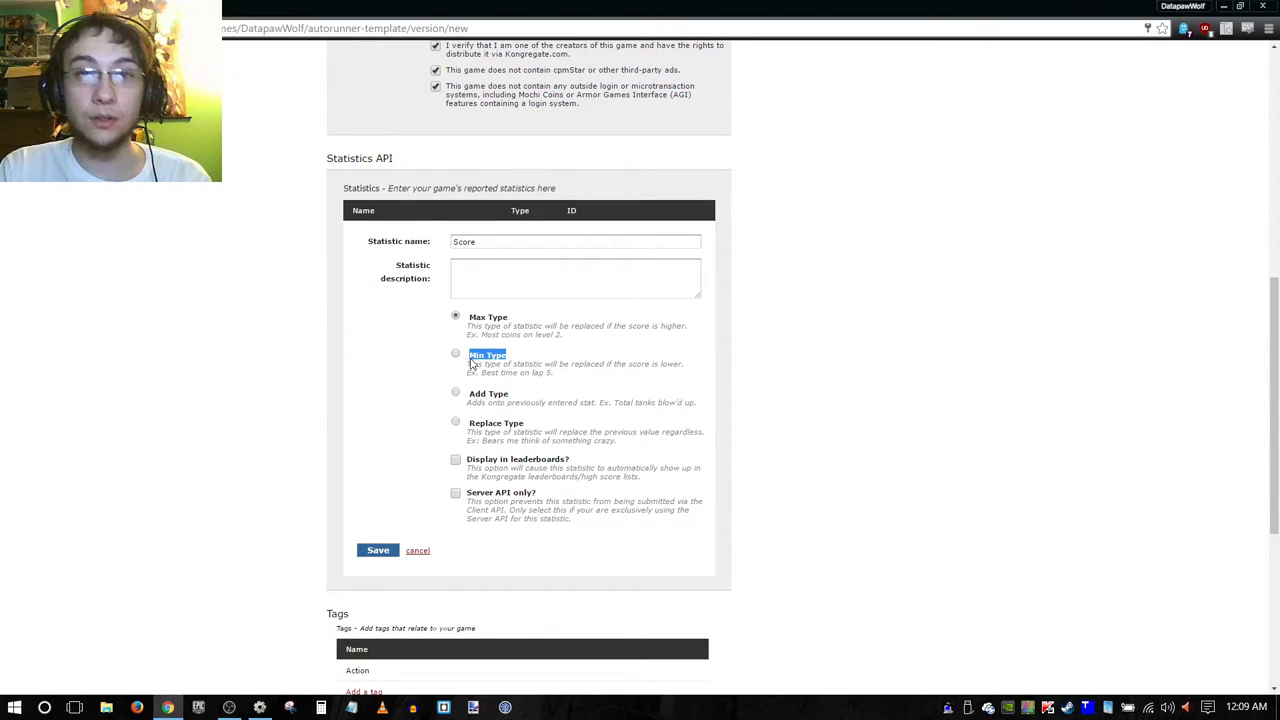
left_click(471, 362)
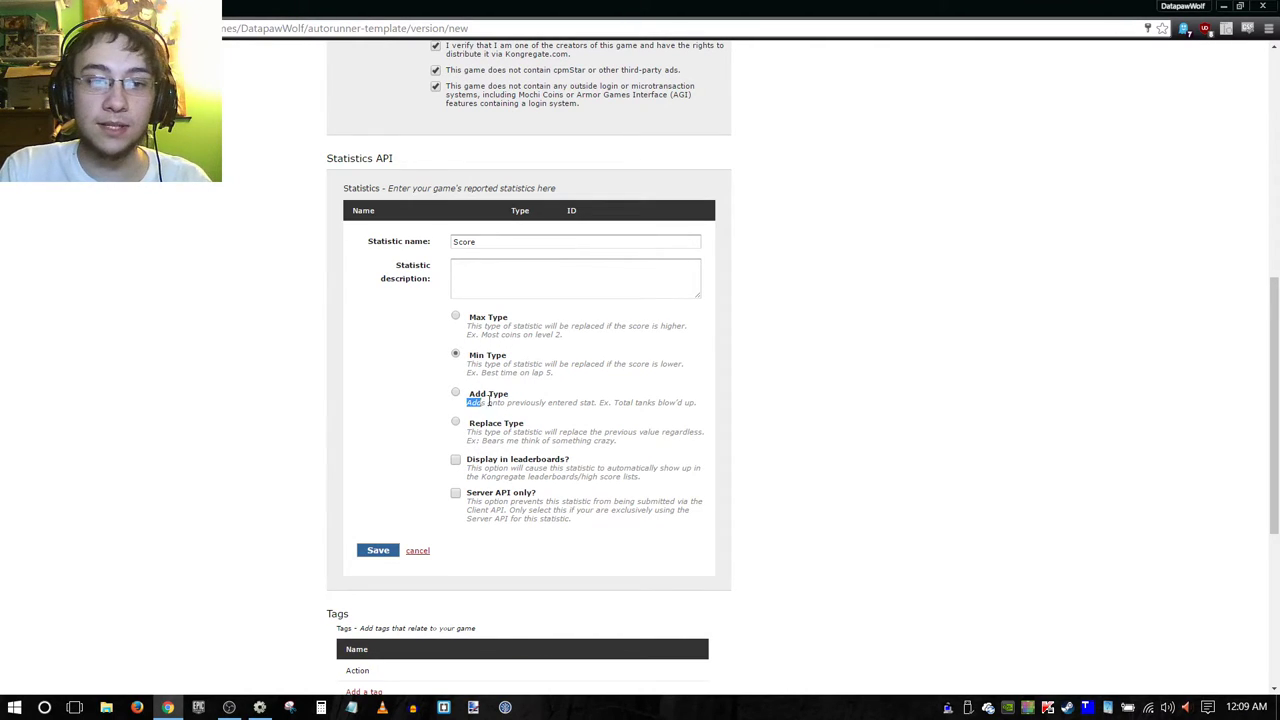
left_click(506, 392)
left_click_drag(506, 393, 481, 396)
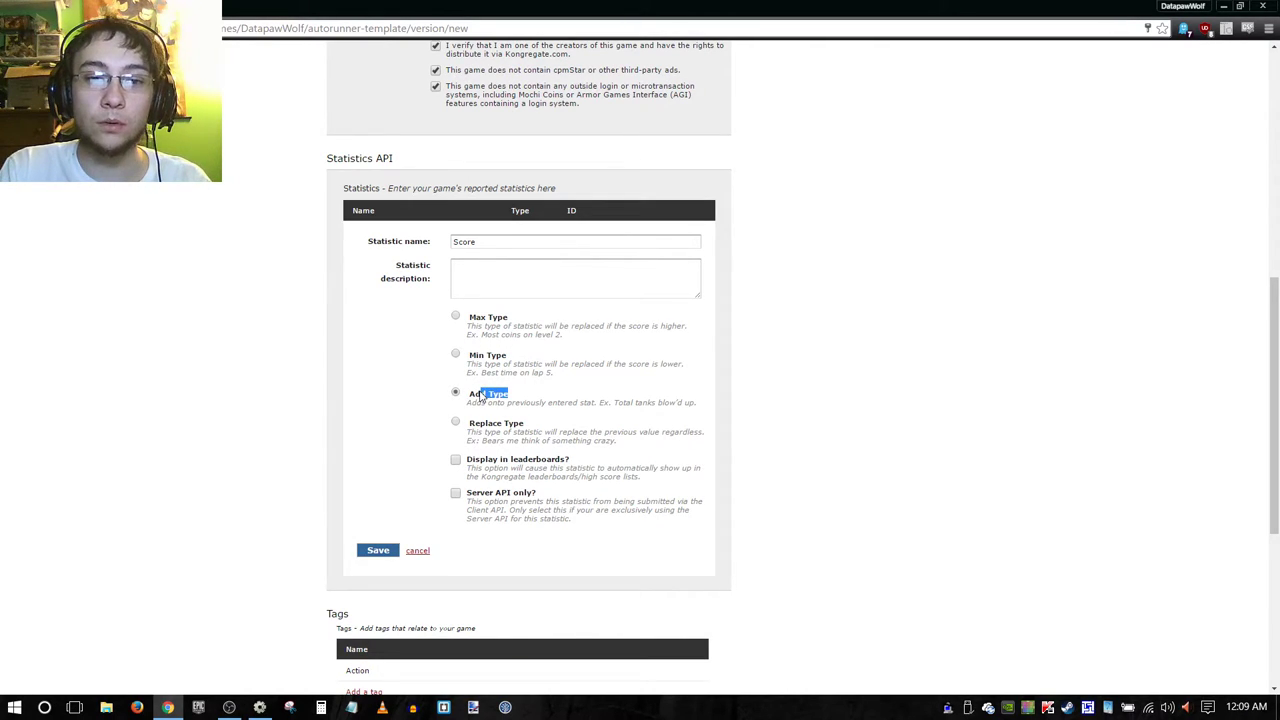
left_click(456, 317)
left_click(414, 379)
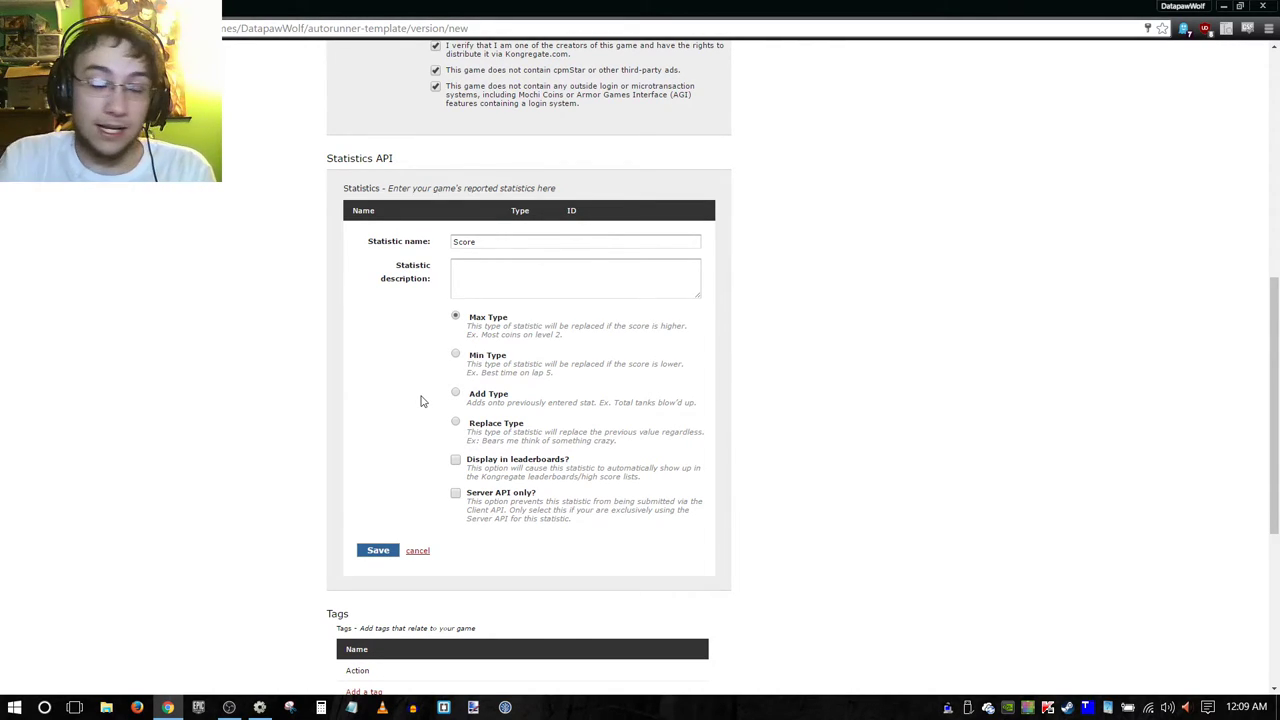
left_click(455, 462)
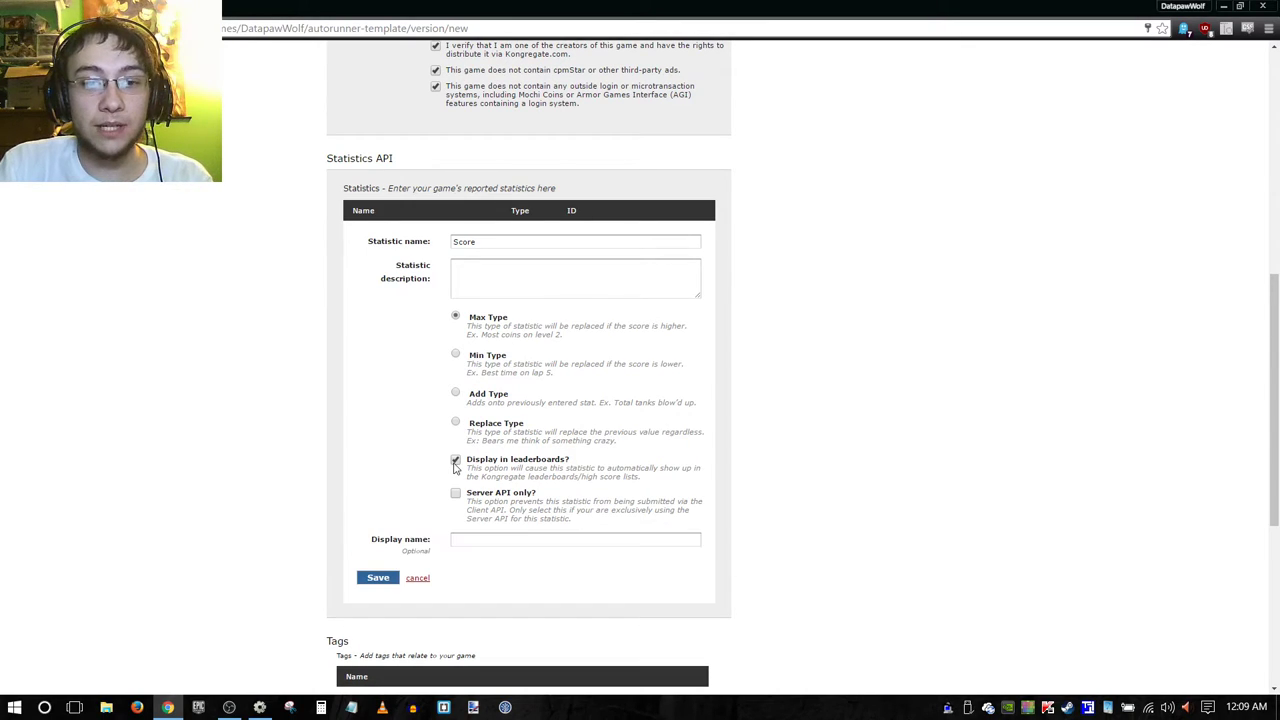
Give the Score statistic the leaderboard display name 'Distance Highscore'.
left_click(465, 541)
scroll(314, 475, "down", 1)
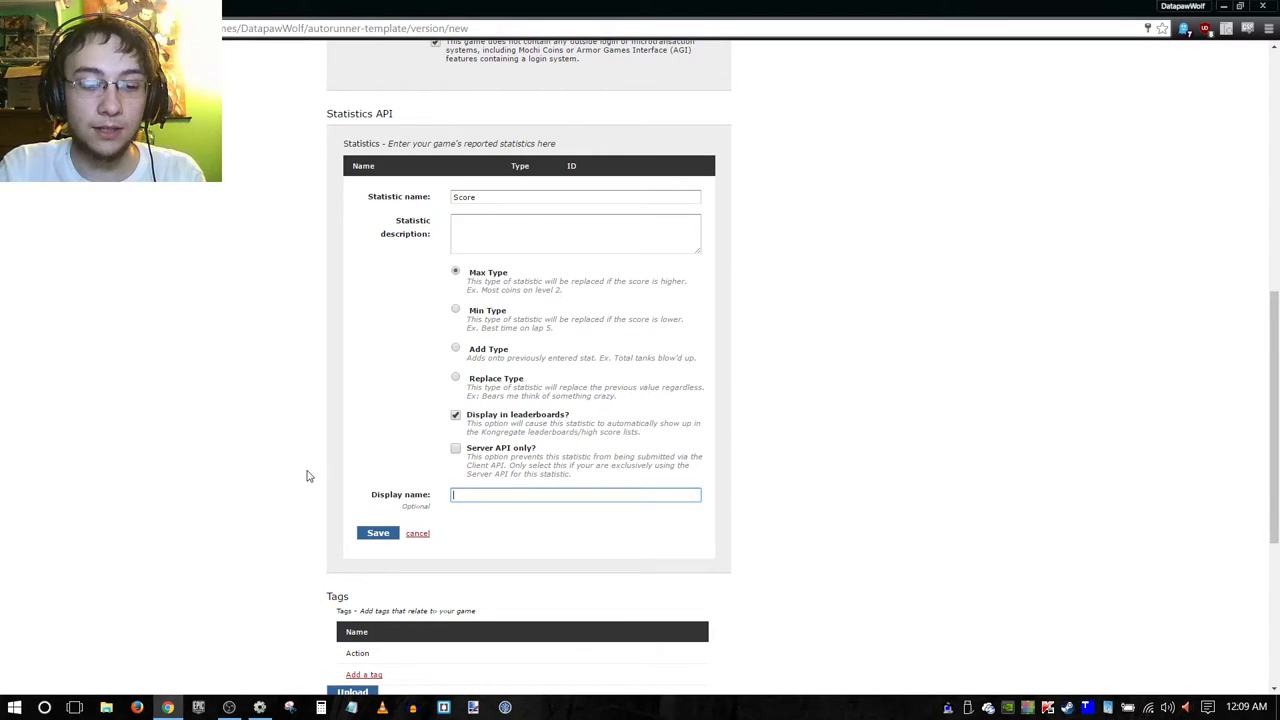
type("T")
key("BackSpace")
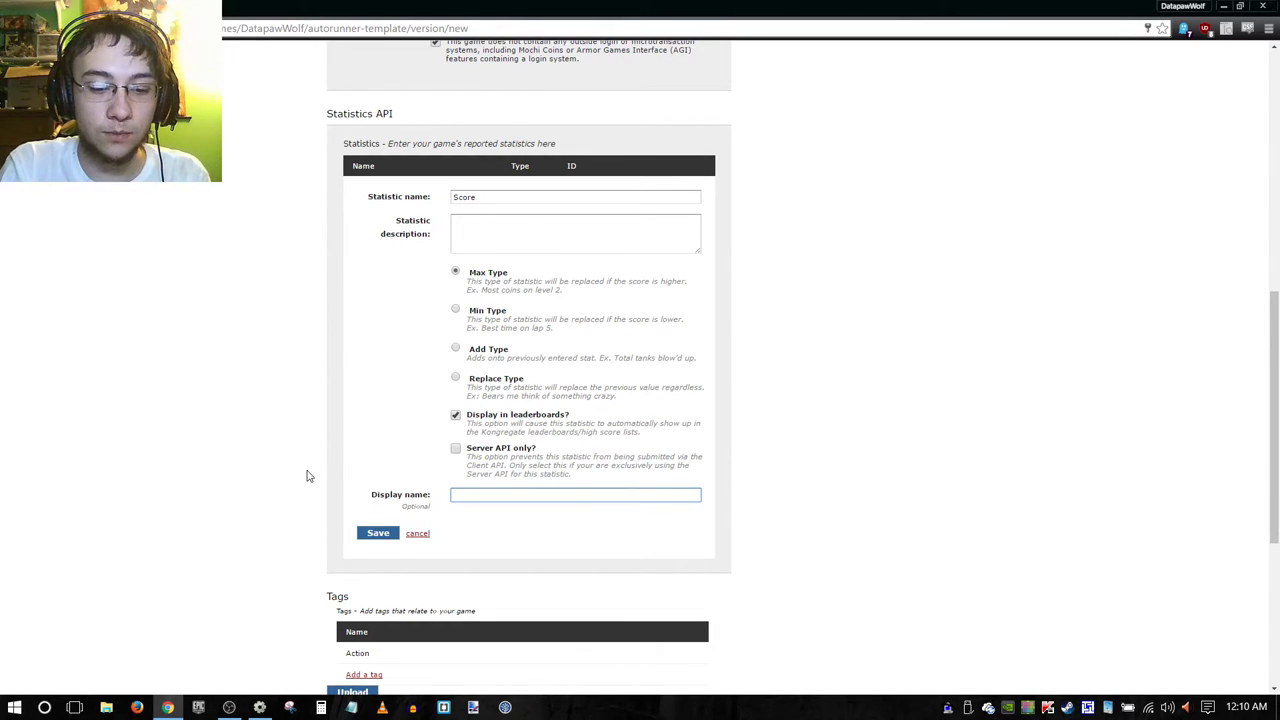
type("D")
key("BackSpace")
type("Hi")
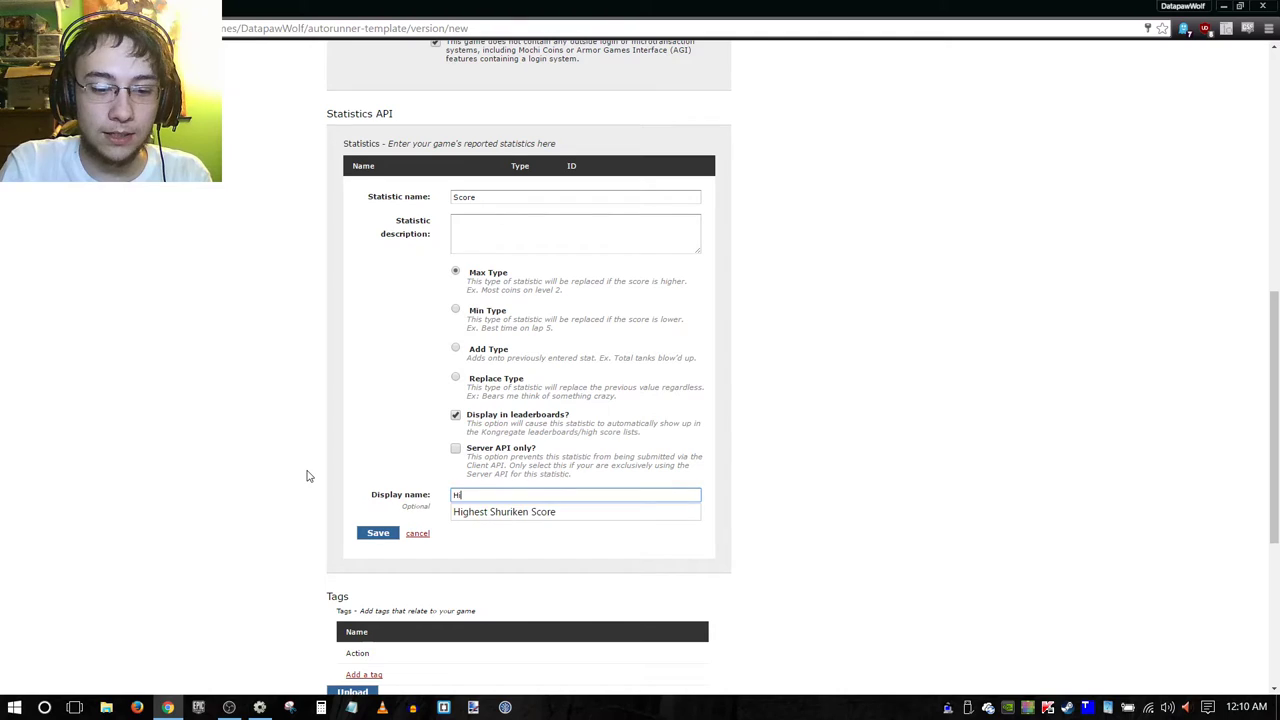
key("BackSpace")
type("Distance ")
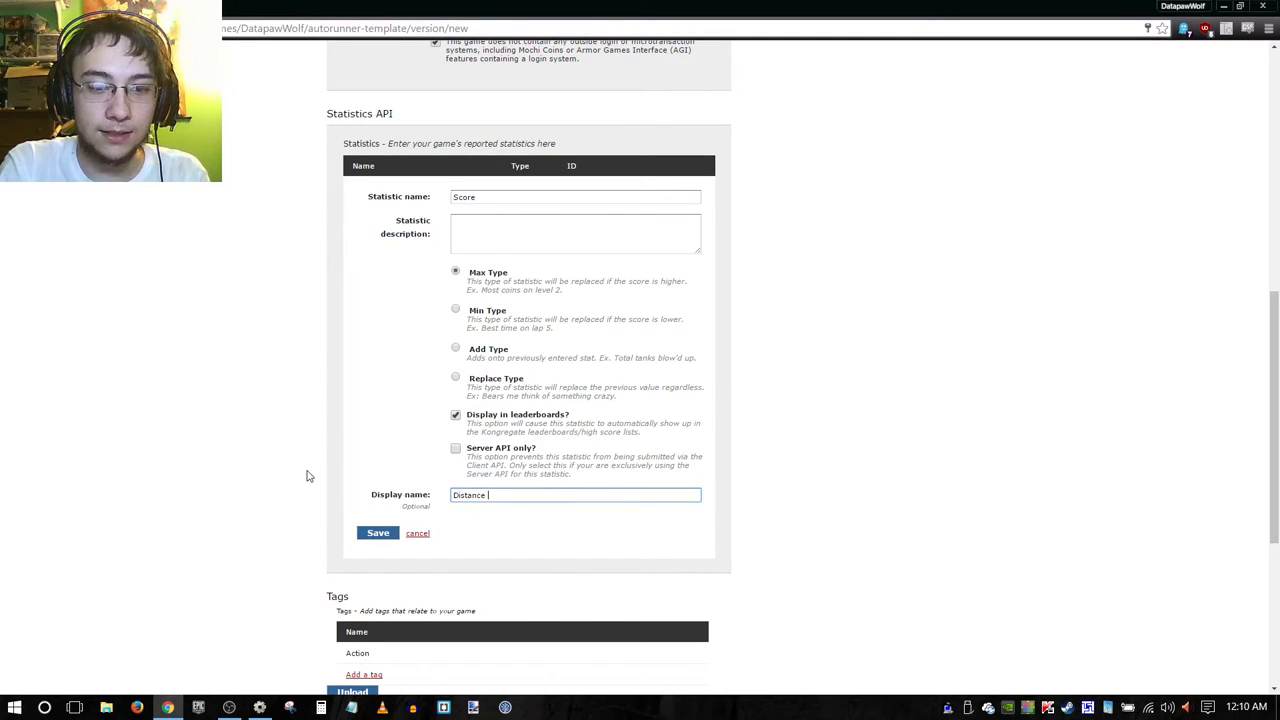
type("Highscore")
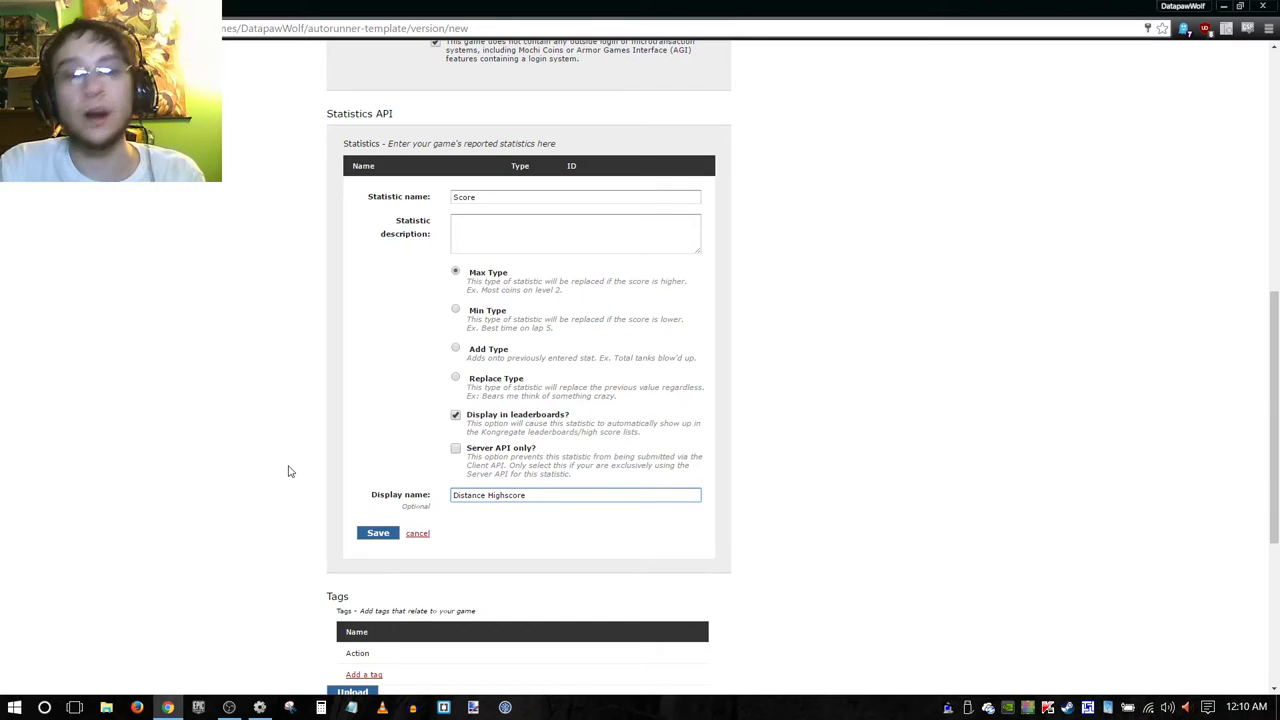
left_click(288, 471)
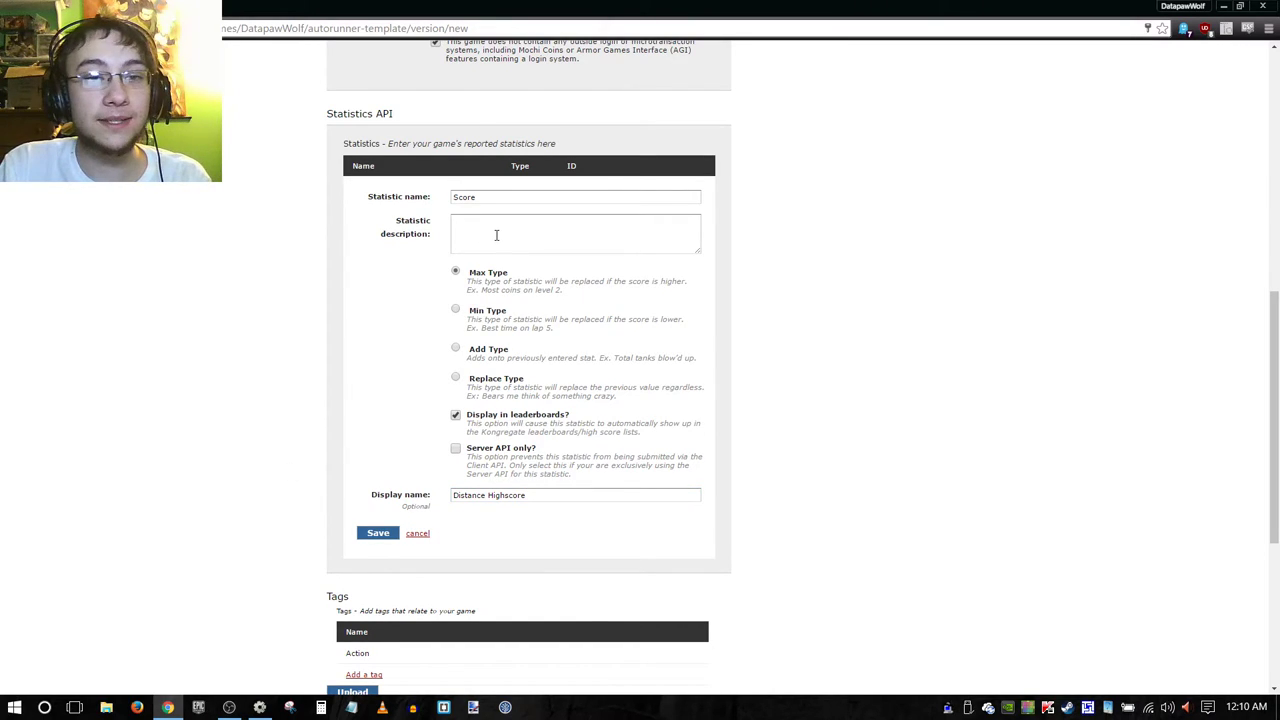
Recheck the statistic name Score and keep Max Type as its type.
left_click(496, 236)
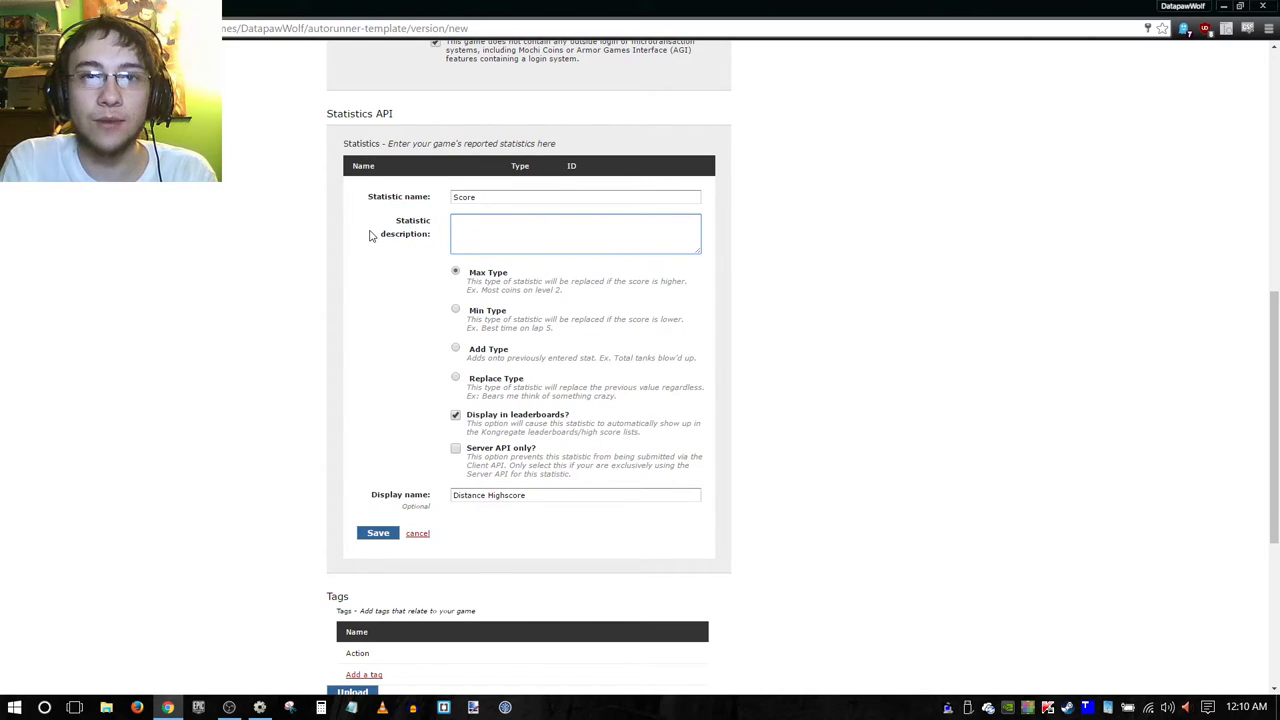
left_click(514, 194)
left_click(456, 272)
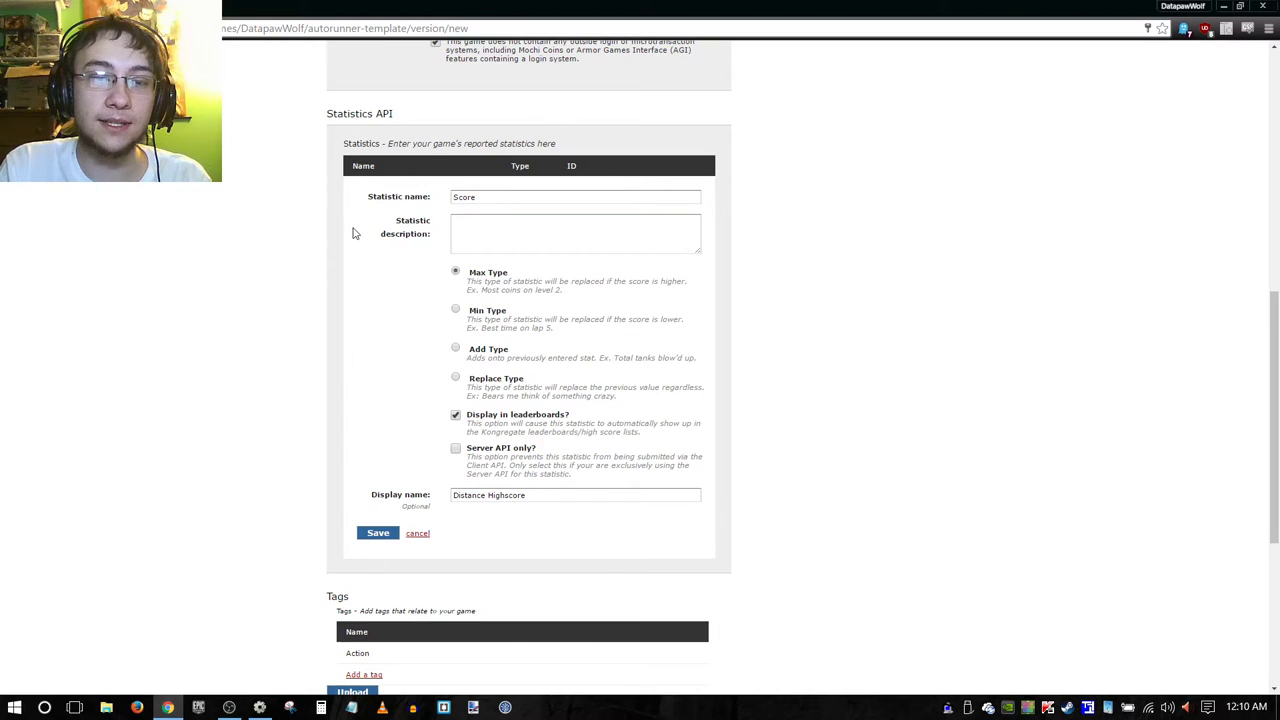
double_click(487, 199)
left_click(481, 197)
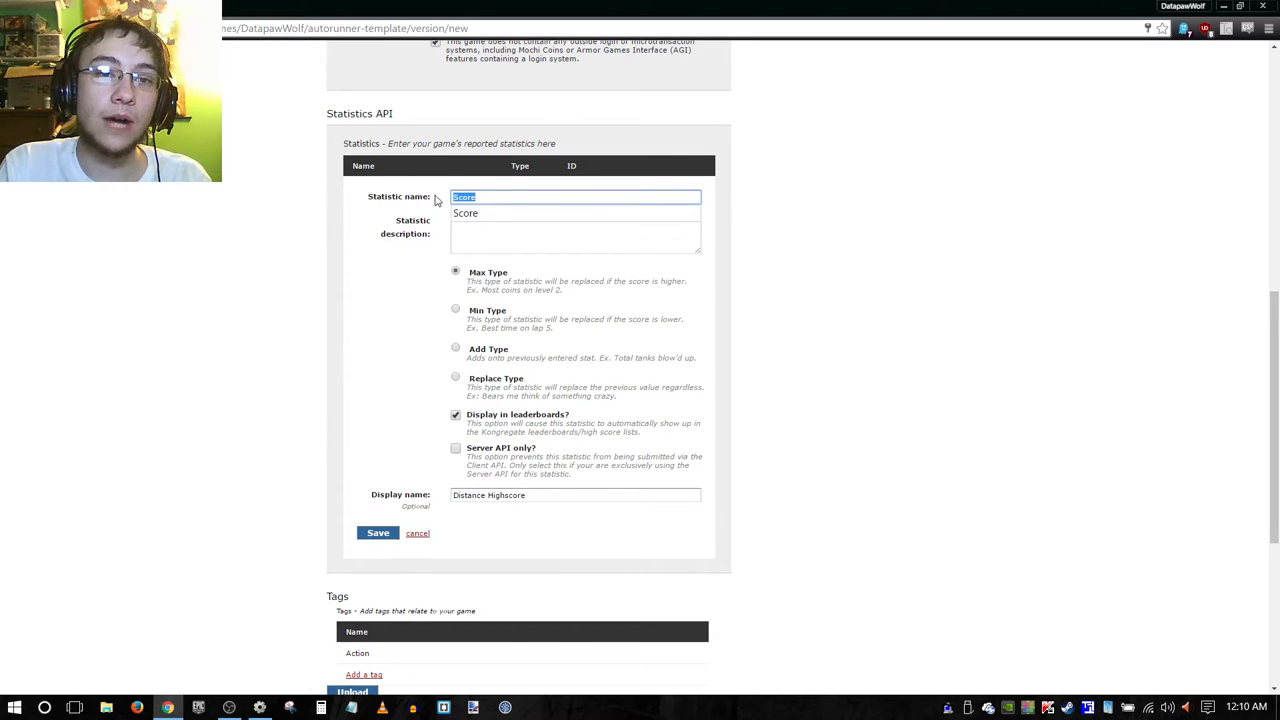
left_click(484, 197)
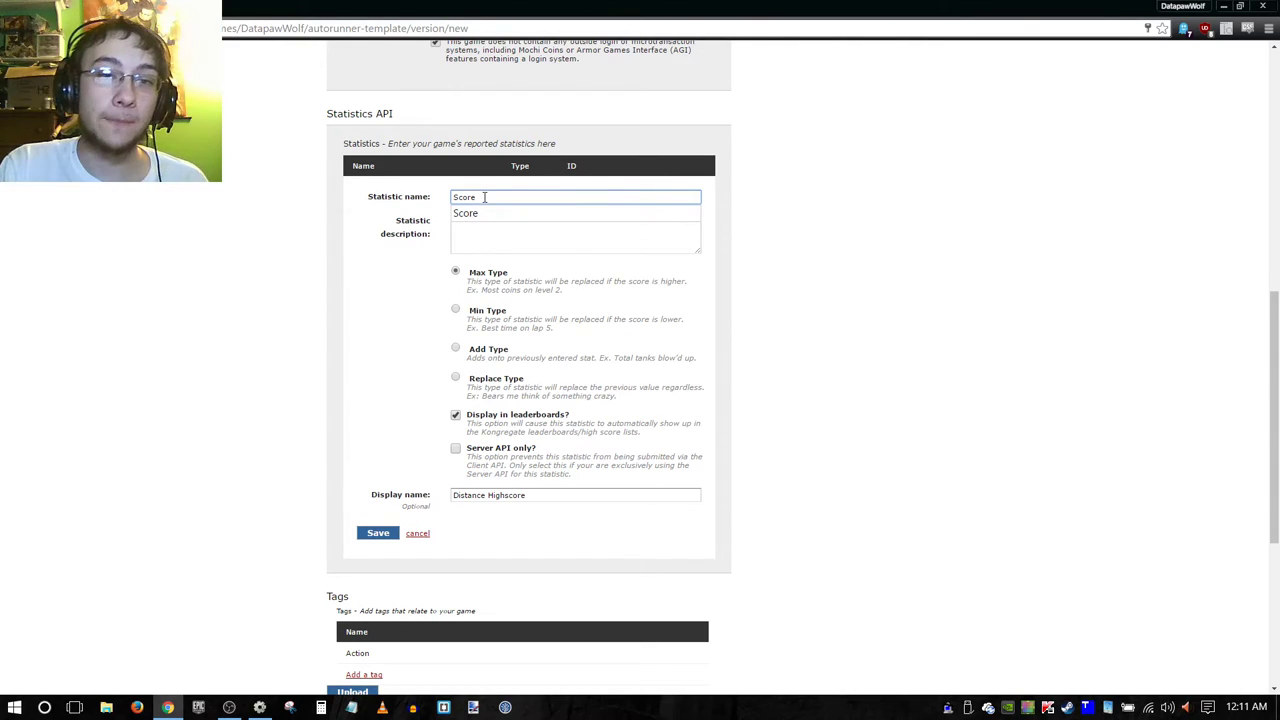
left_click(316, 368)
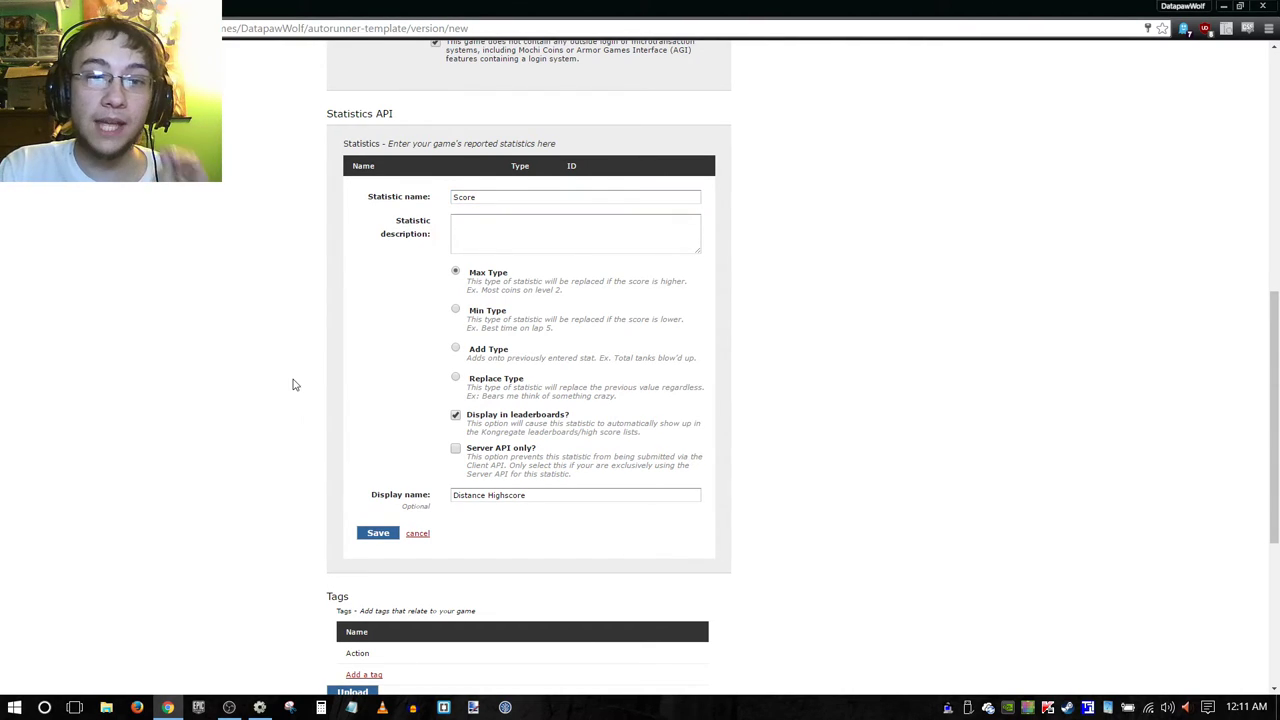
scroll(291, 400, "down", 1)
scroll(297, 387, "up", 1)
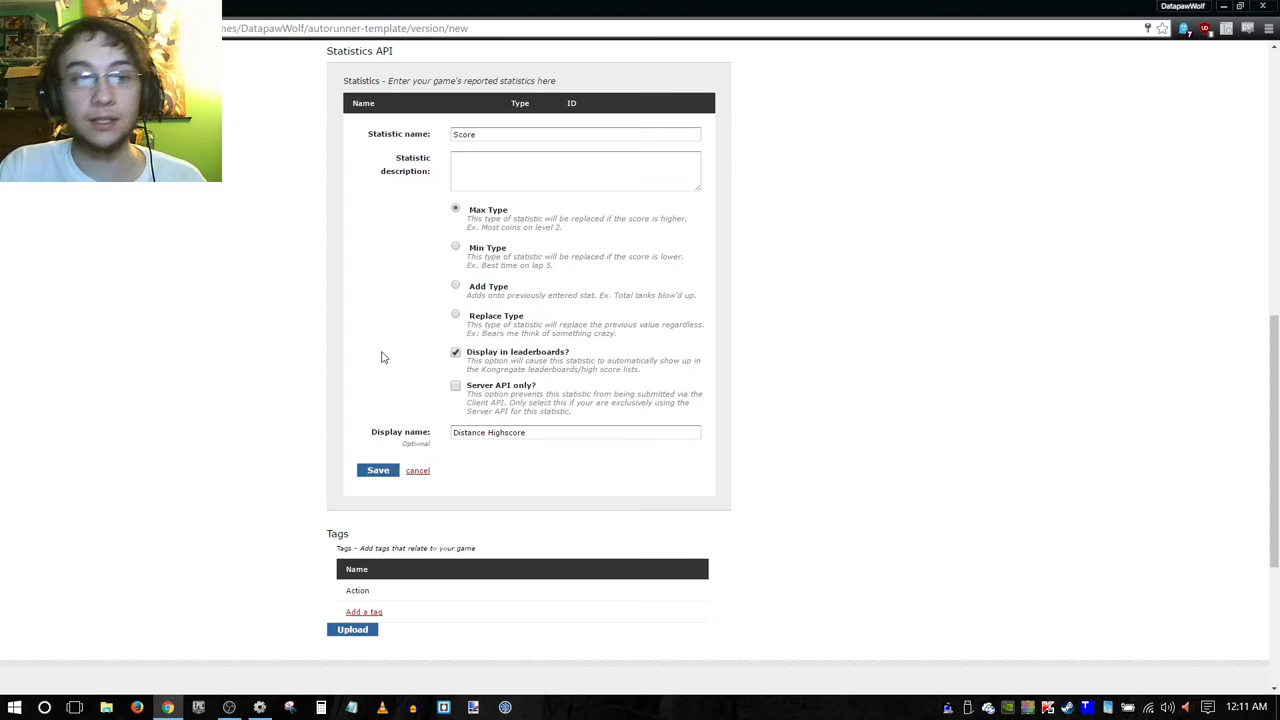
scroll(237, 531, "down", 2)
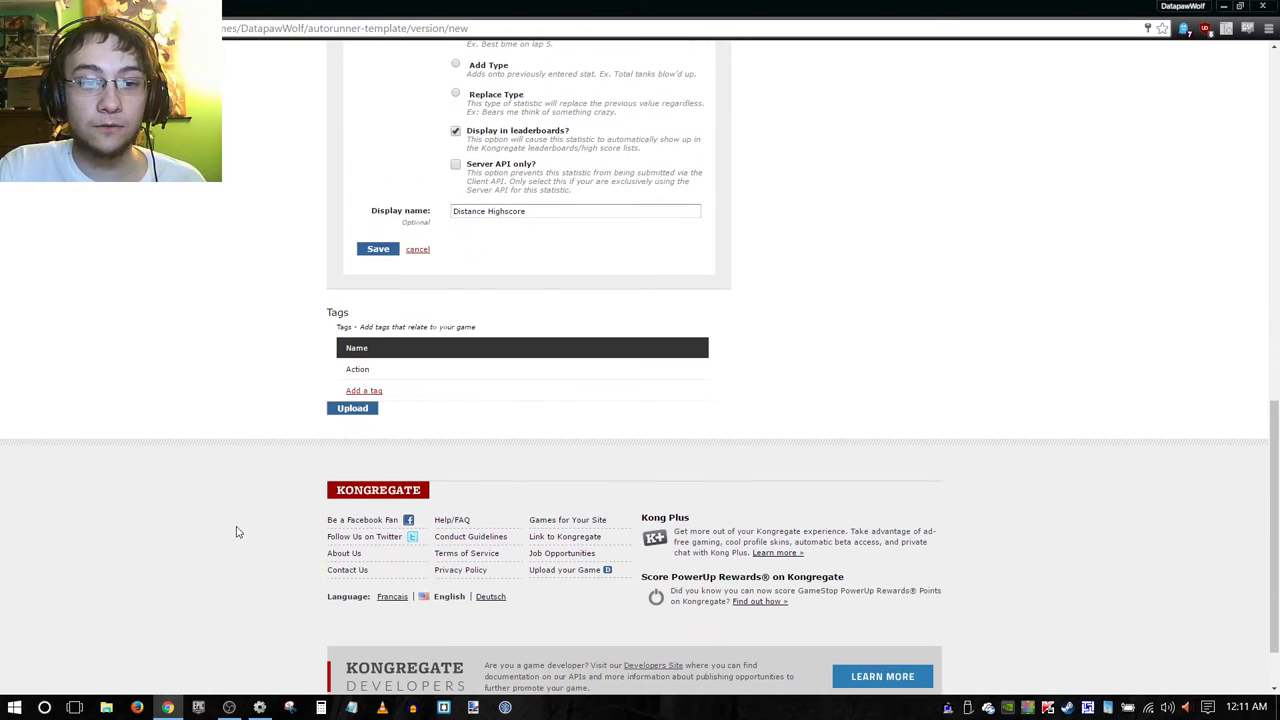
Choose HTML5 from the tag list and apply it to the game.
left_click(363, 393)
left_click(437, 436)
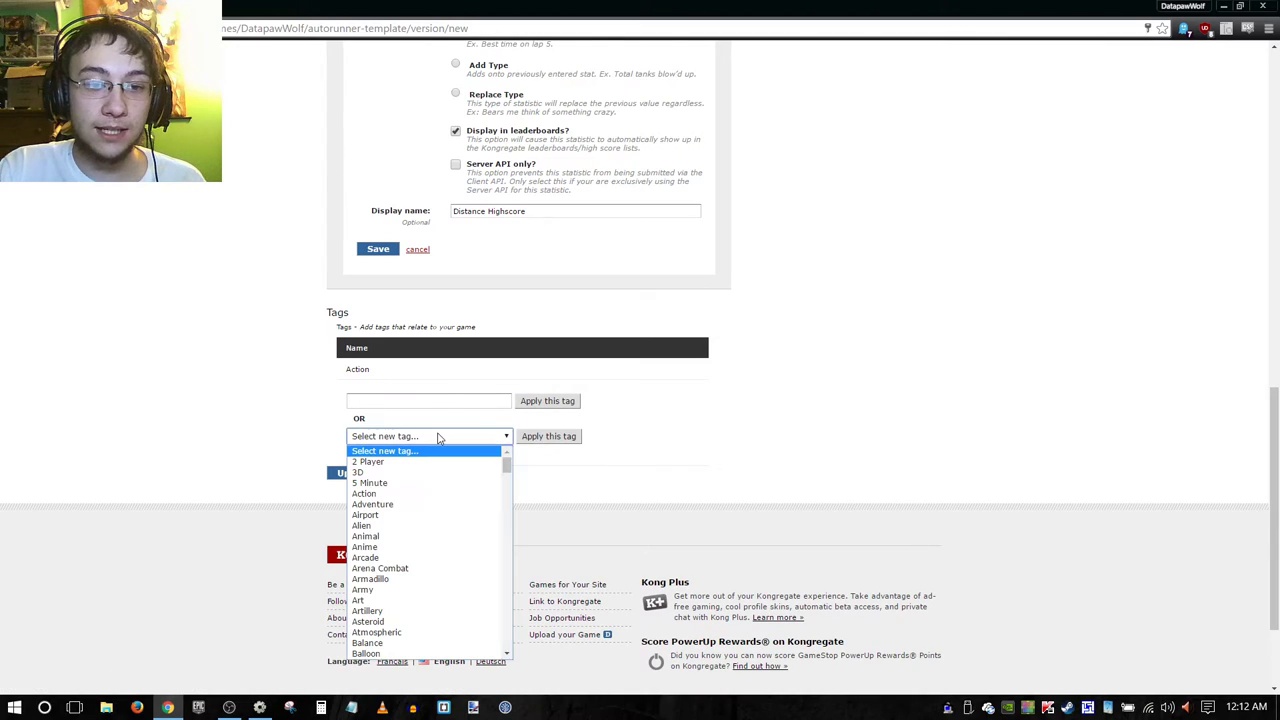
scroll(422, 562, "down", 6)
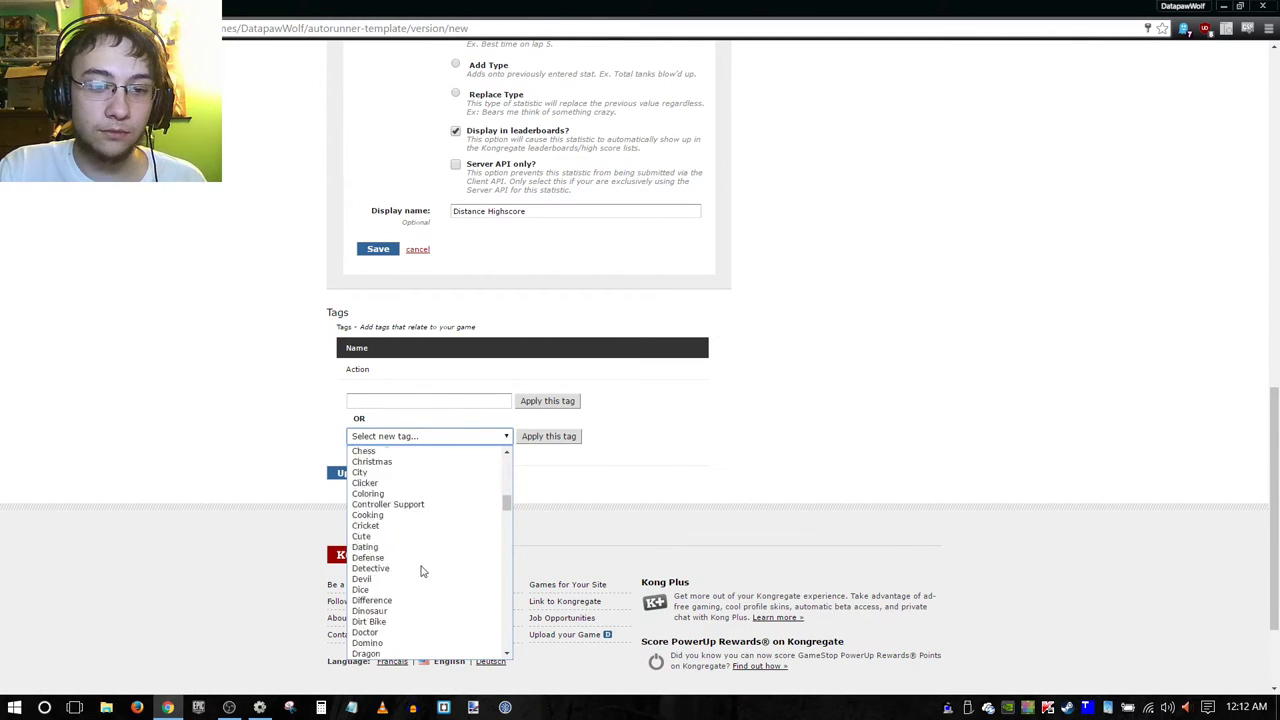
scroll(422, 571, "down", 5)
scroll(422, 571, "up", 3)
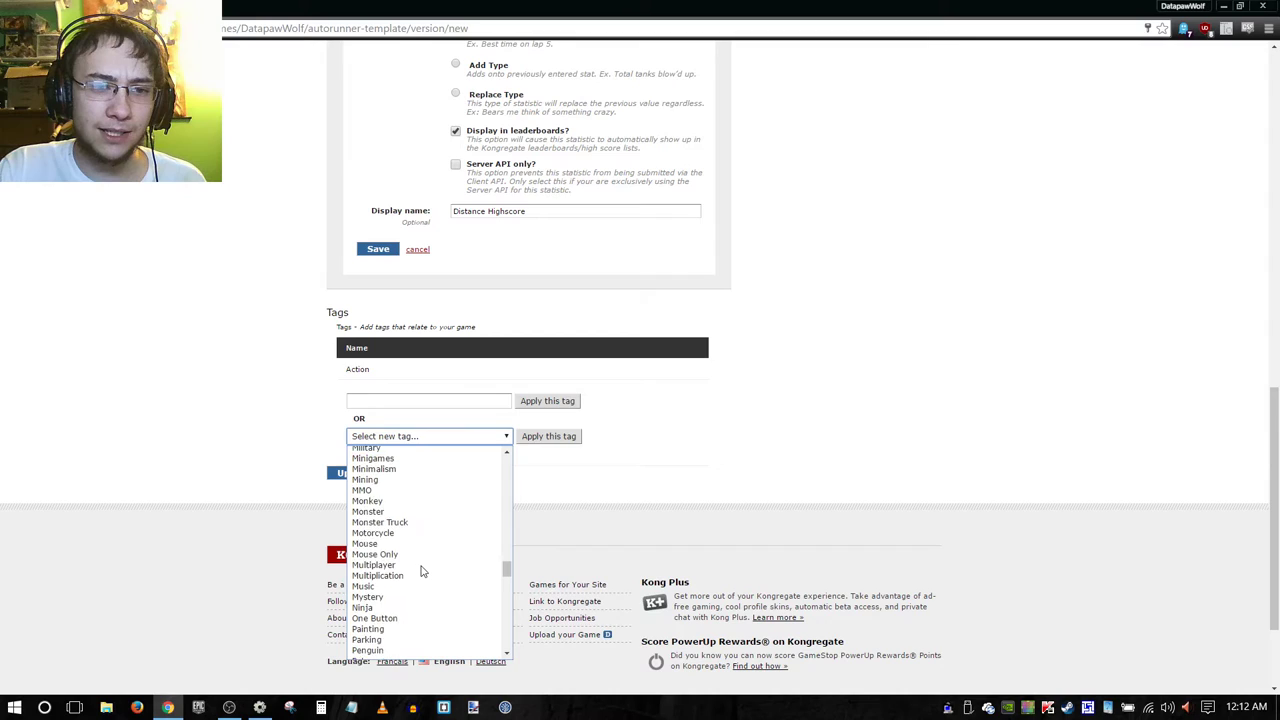
left_click(420, 491)
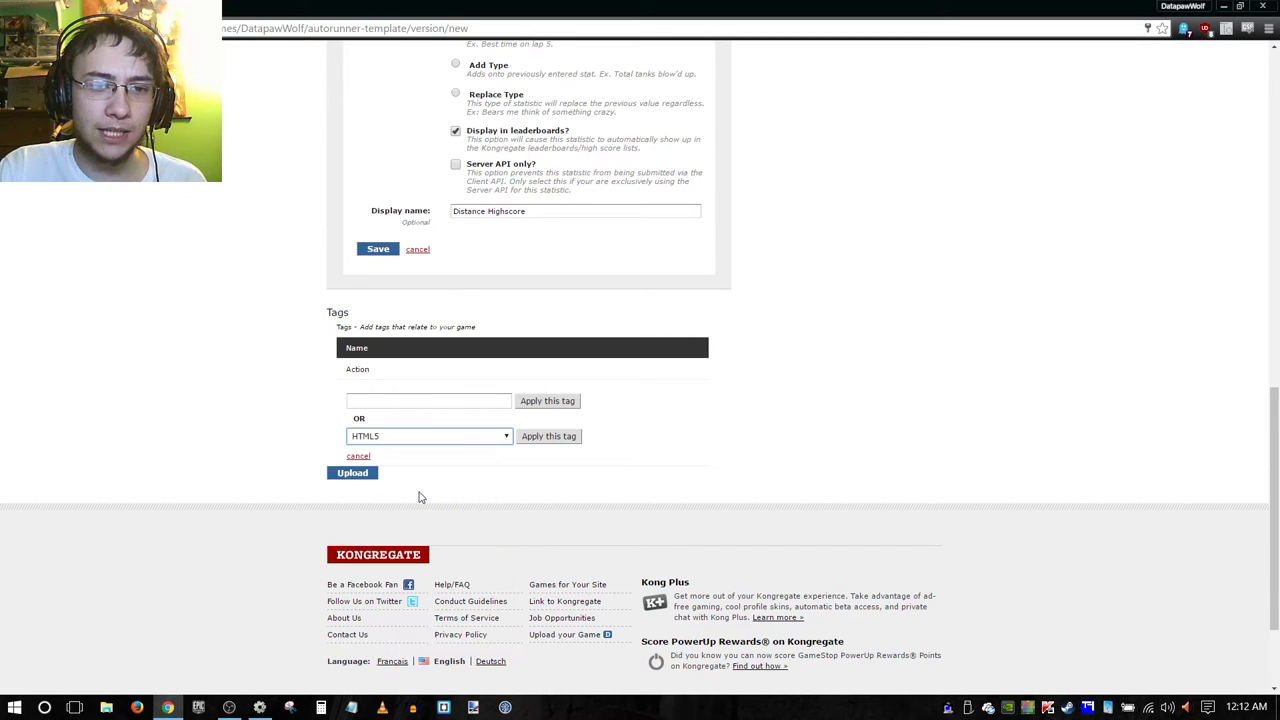
left_click(524, 440)
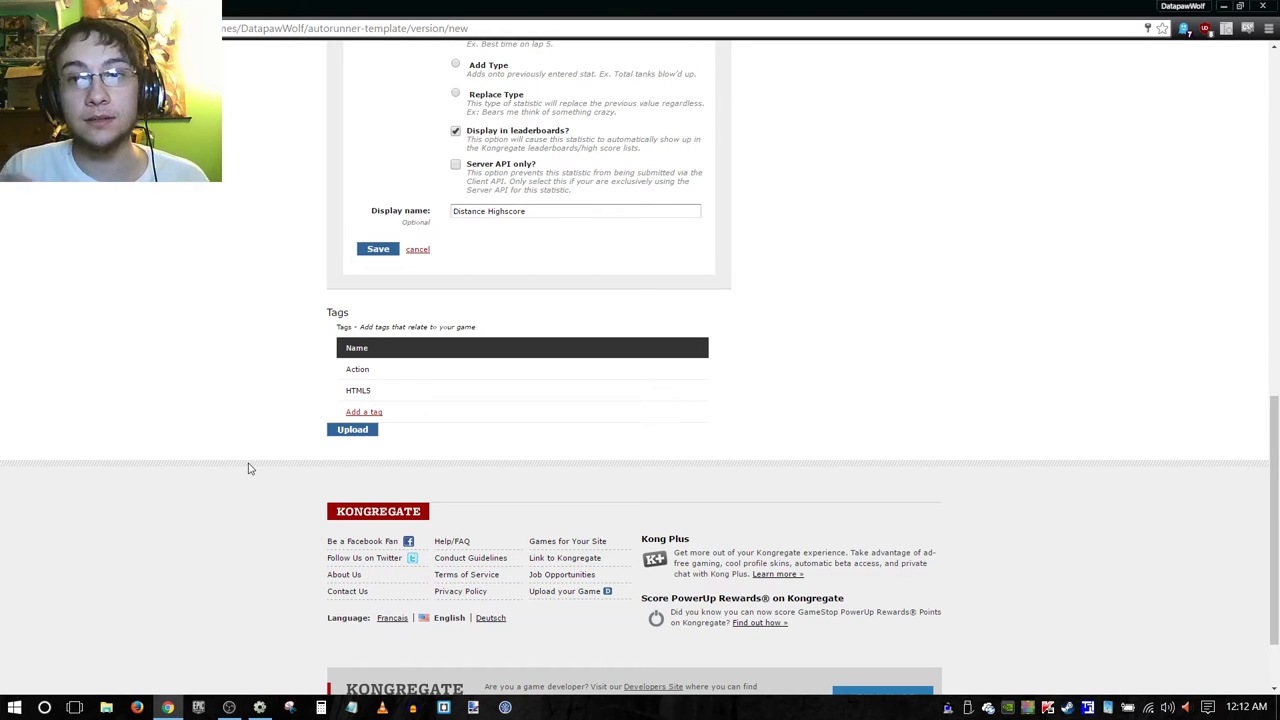
Submit the upload, then play the Autorunner Template preview, jumping the runner over gaps.
left_click(356, 431)
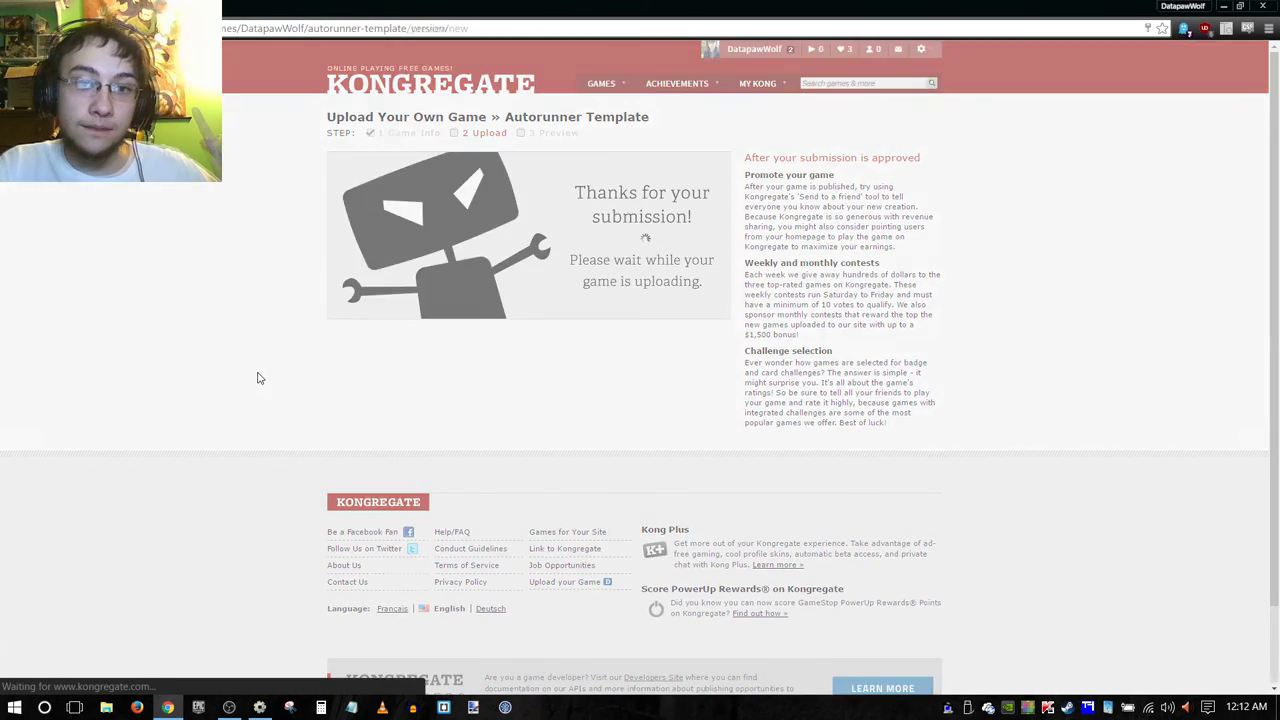
scroll(255, 355, "down", 2)
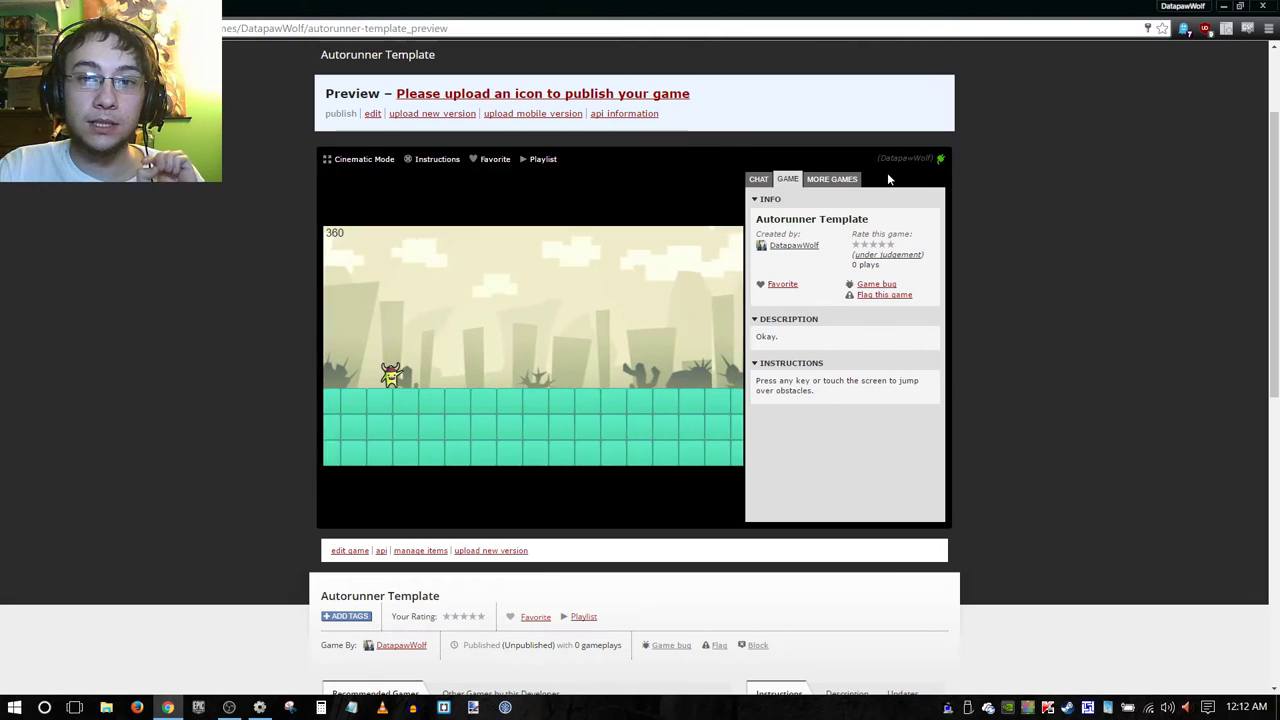
left_click(660, 390)
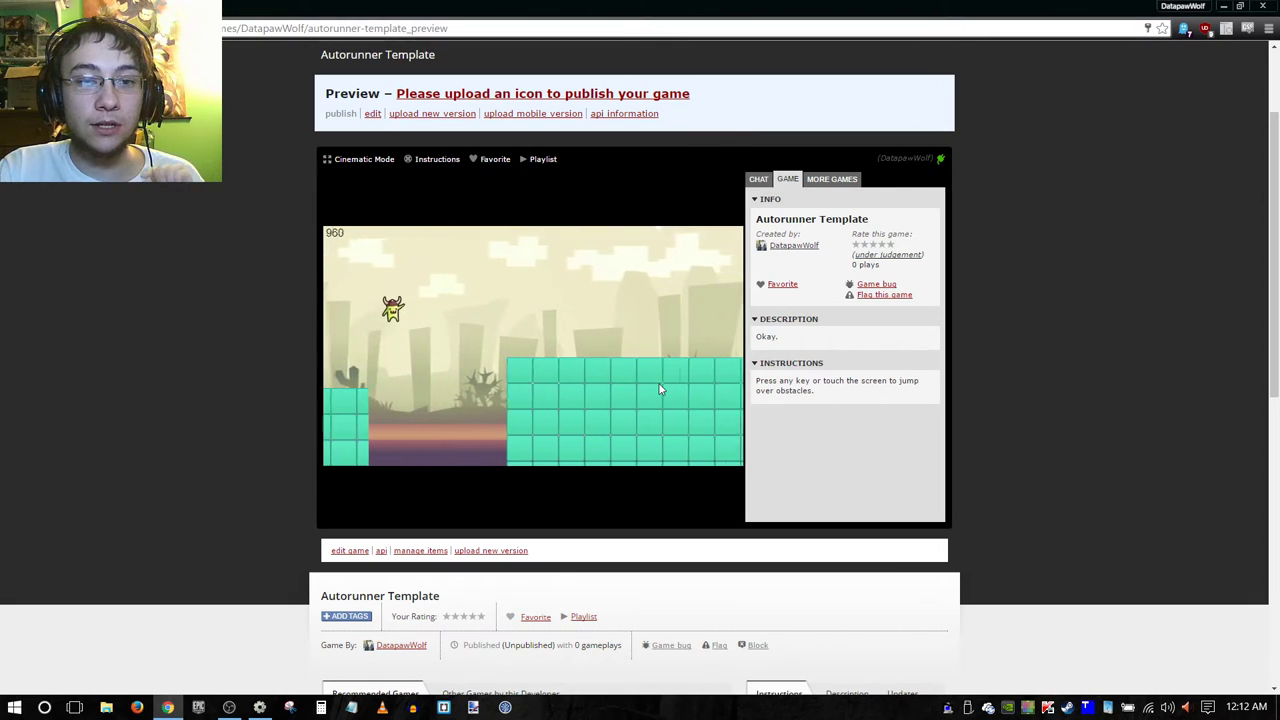
left_click(660, 390)
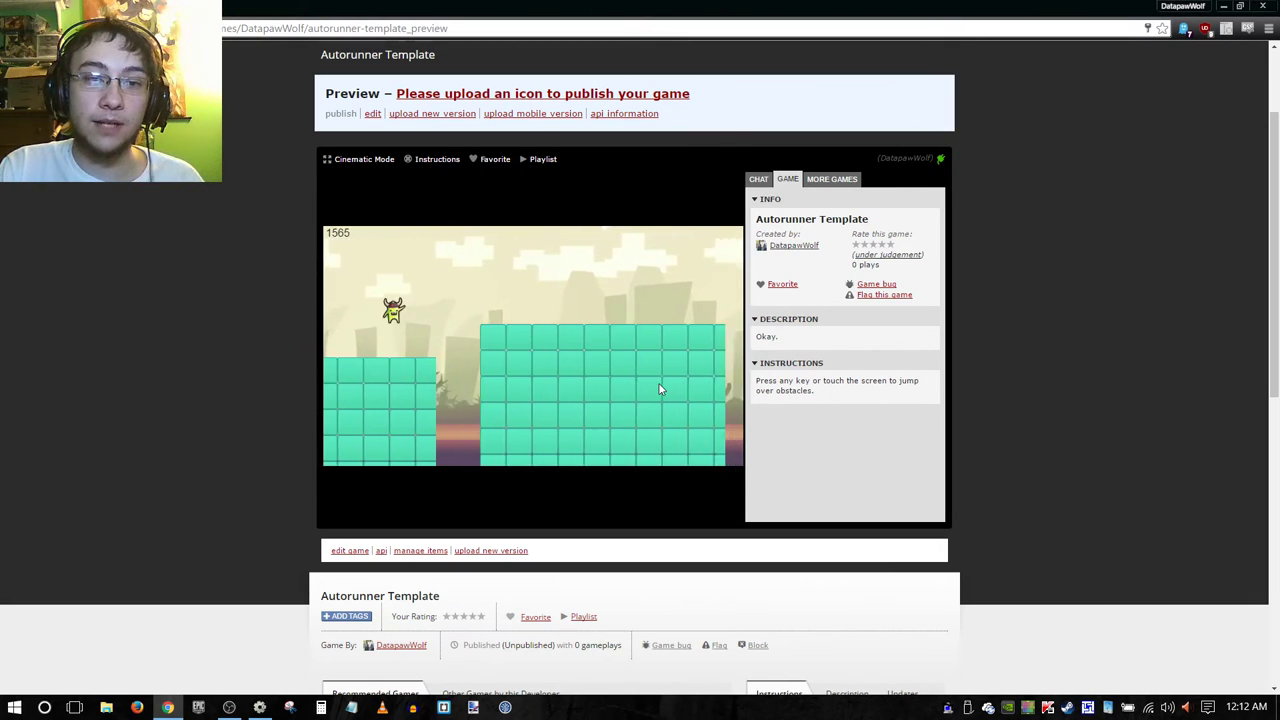
left_click(660, 390)
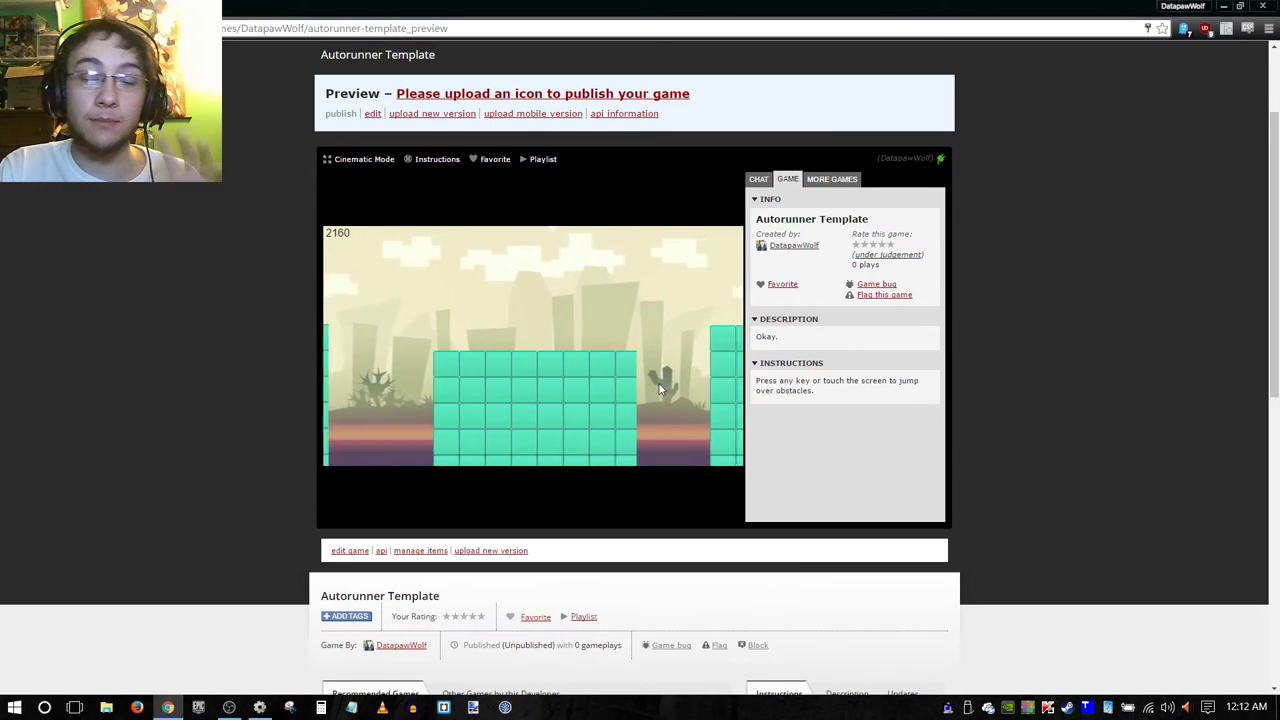
left_click(660, 390)
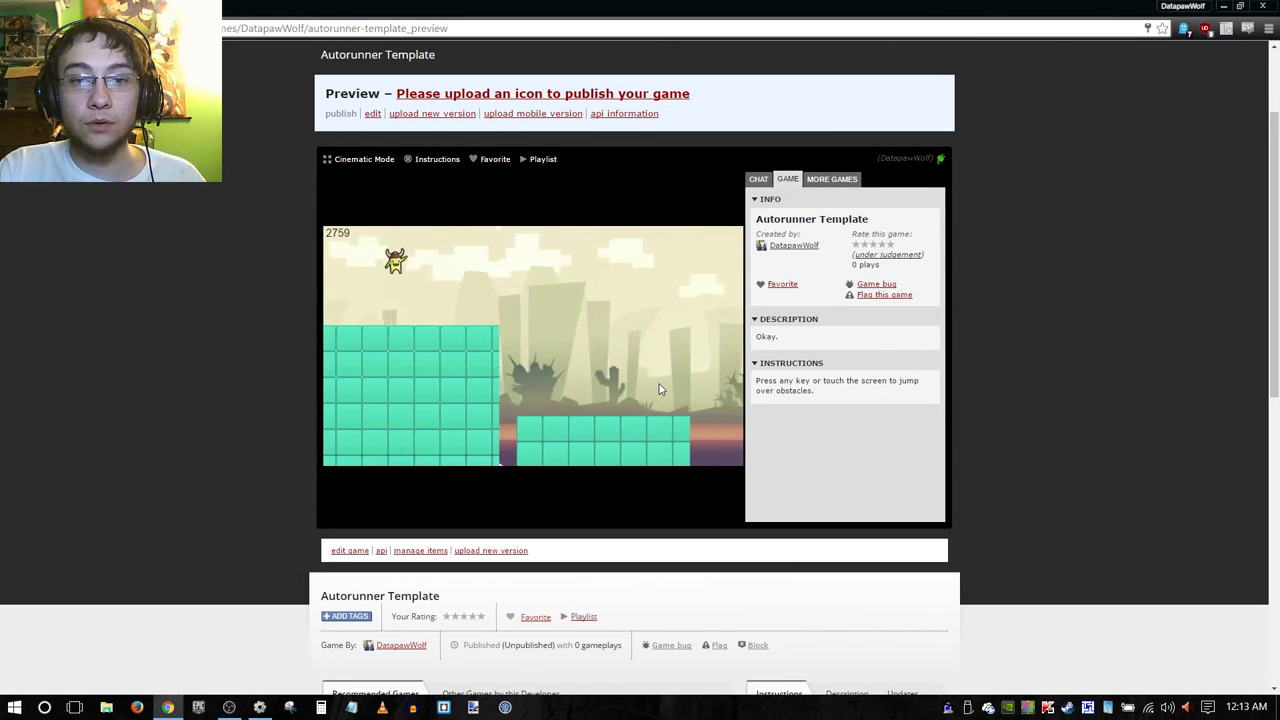
left_click(660, 390)
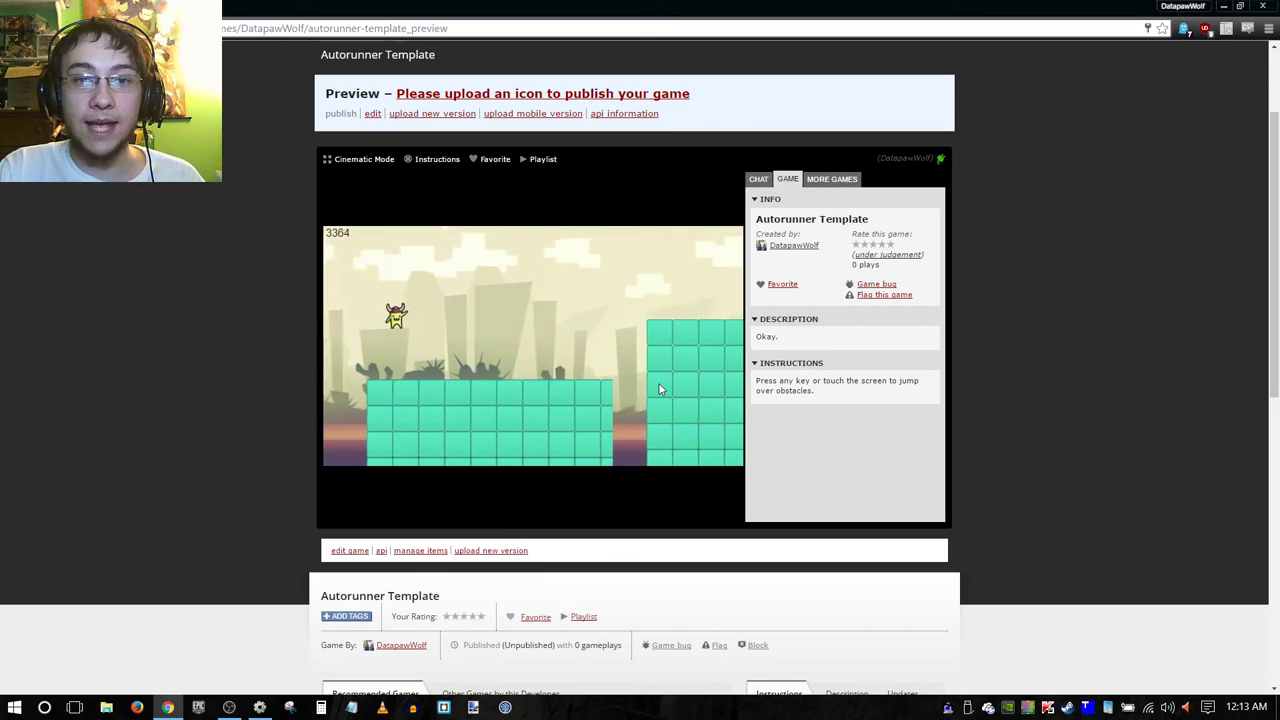
left_click(659, 390)
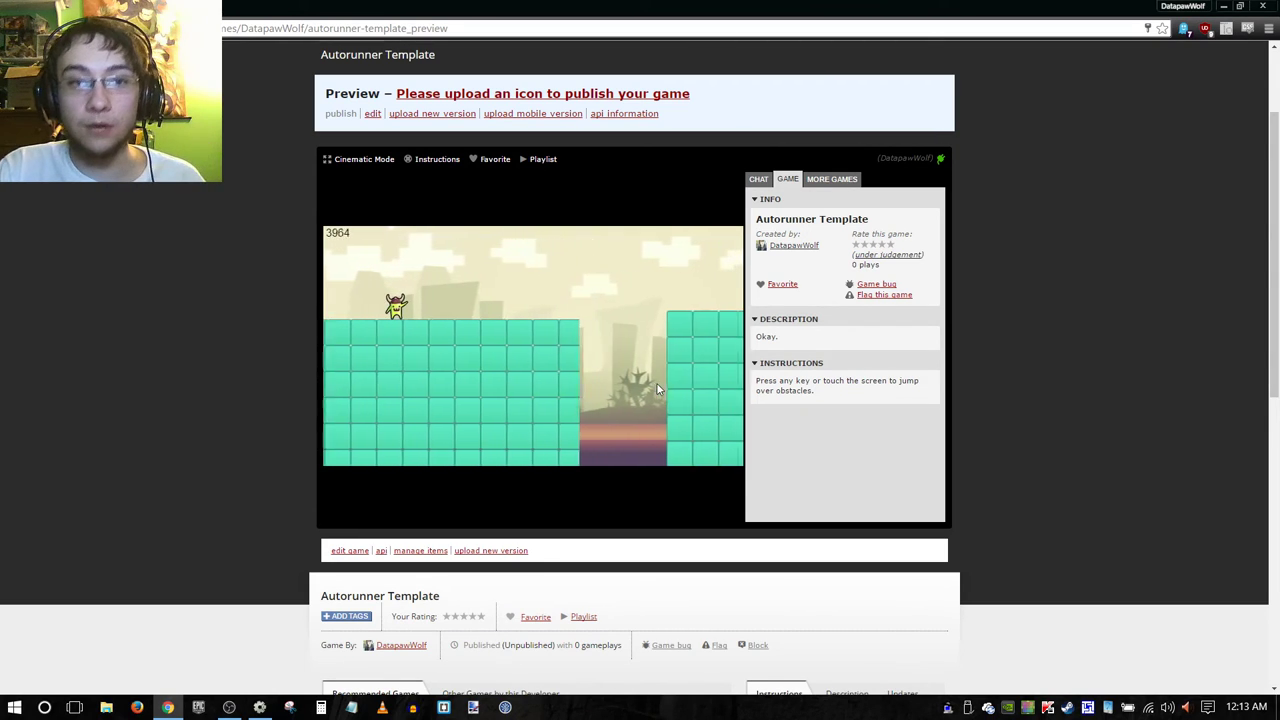
left_click(632, 374)
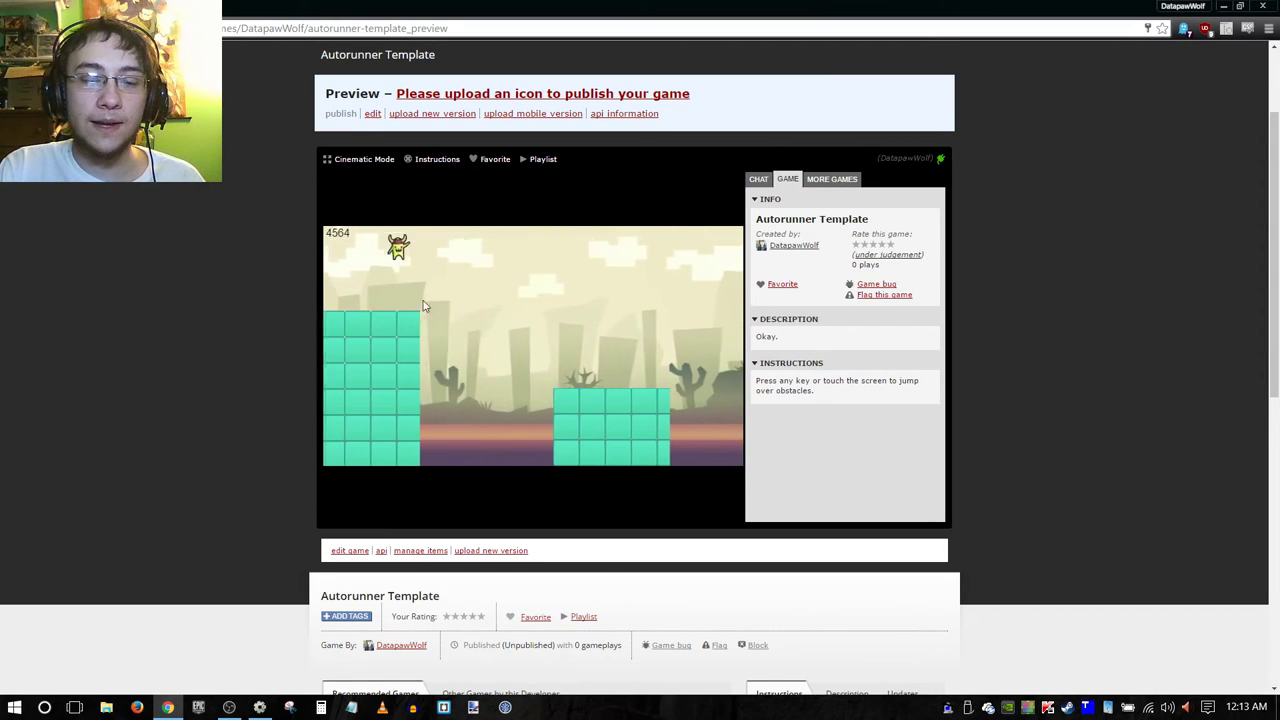
left_click(472, 346)
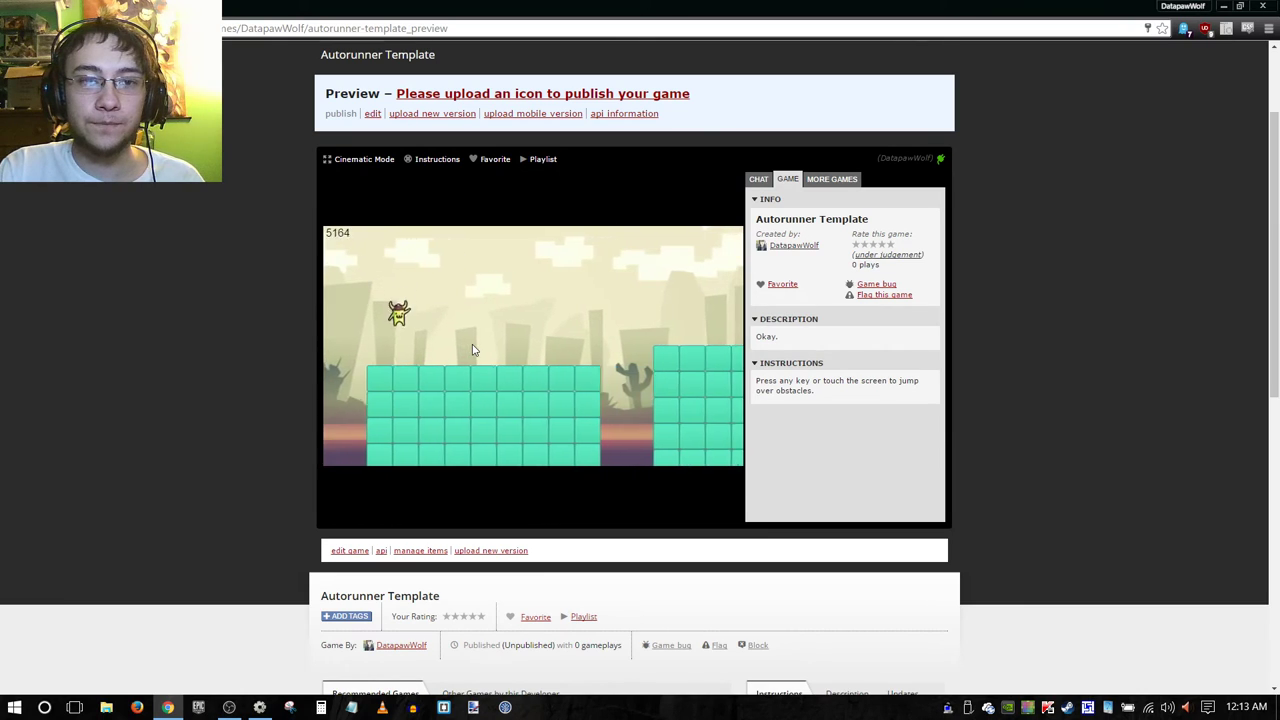
left_click(475, 348)
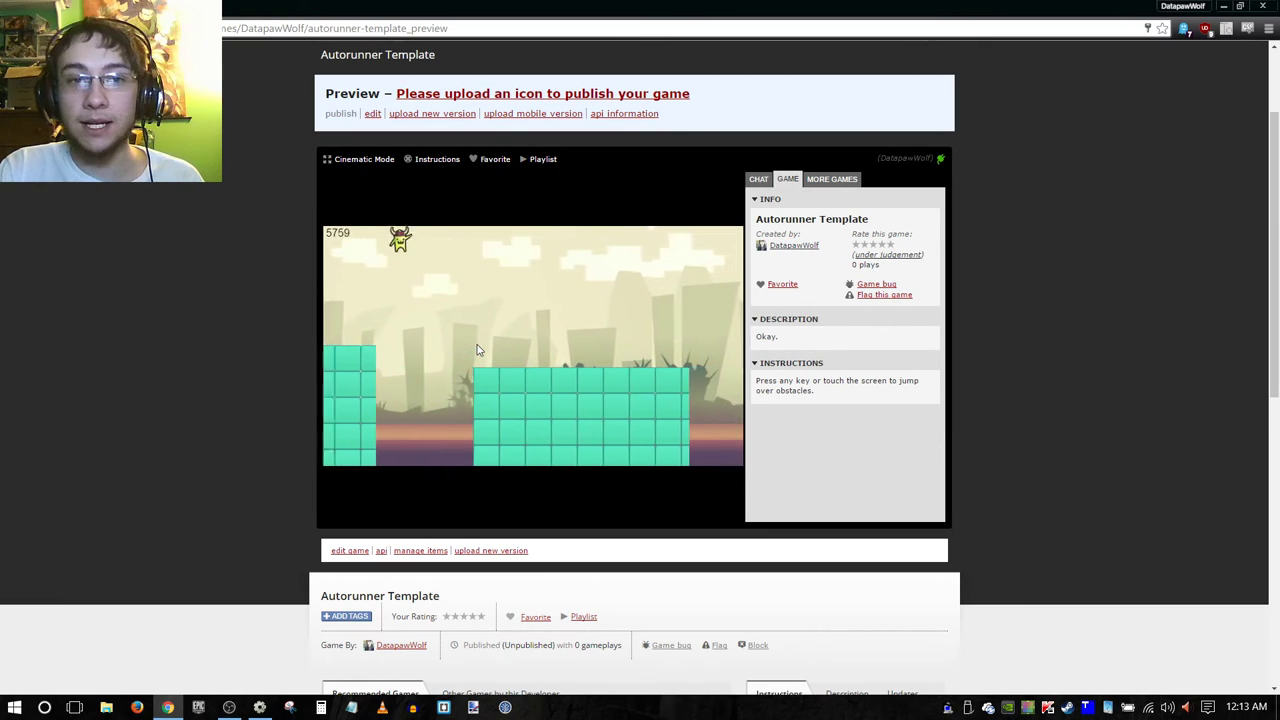
left_click(465, 350)
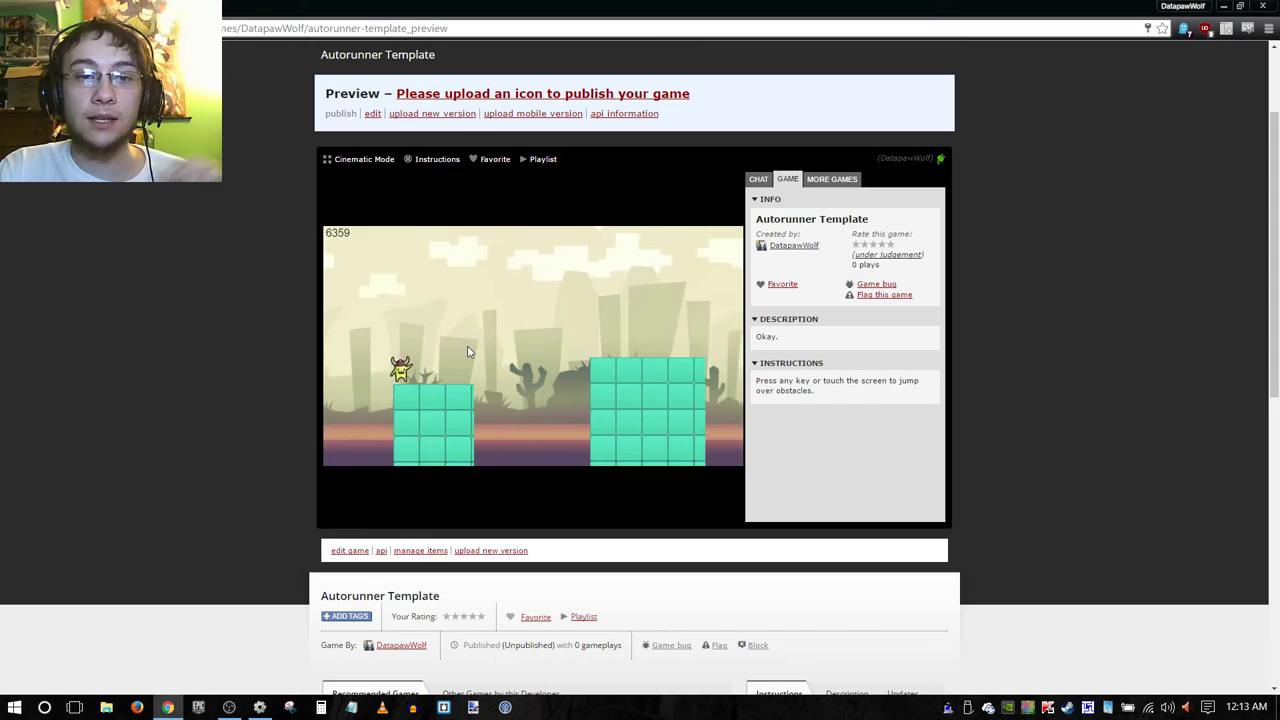
left_click(467, 351)
left_click(467, 351)
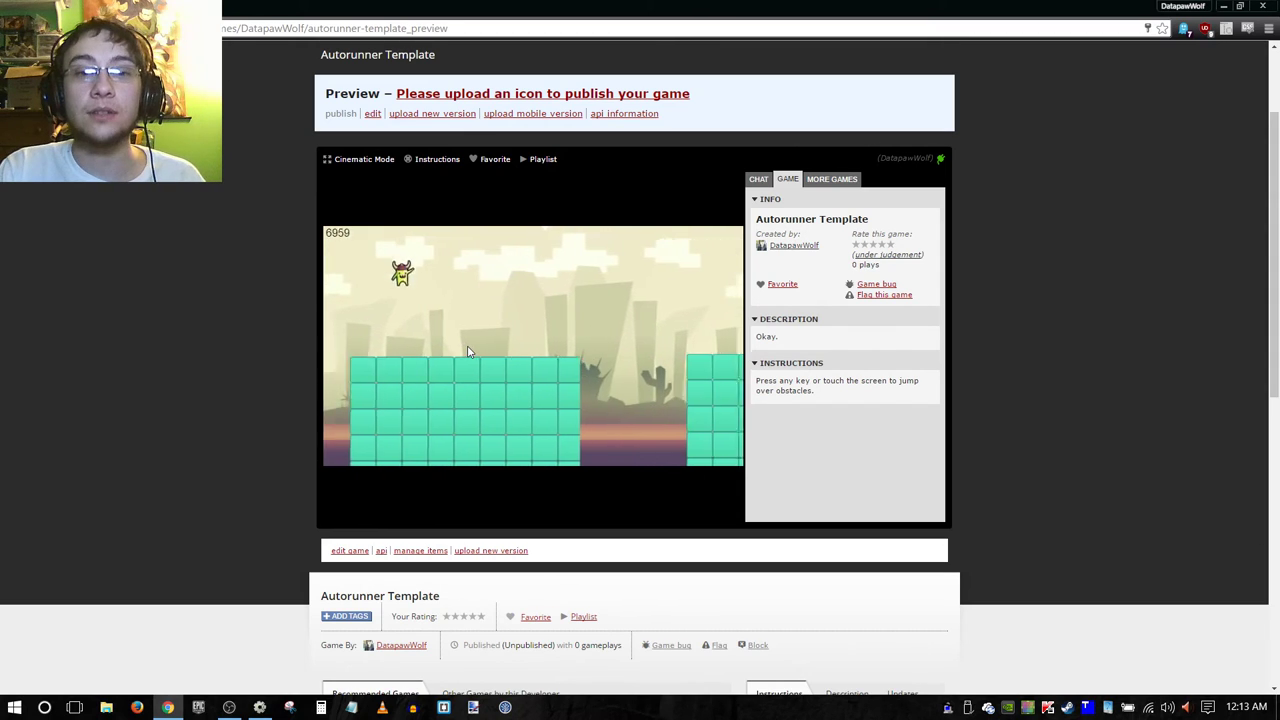
left_click(467, 351)
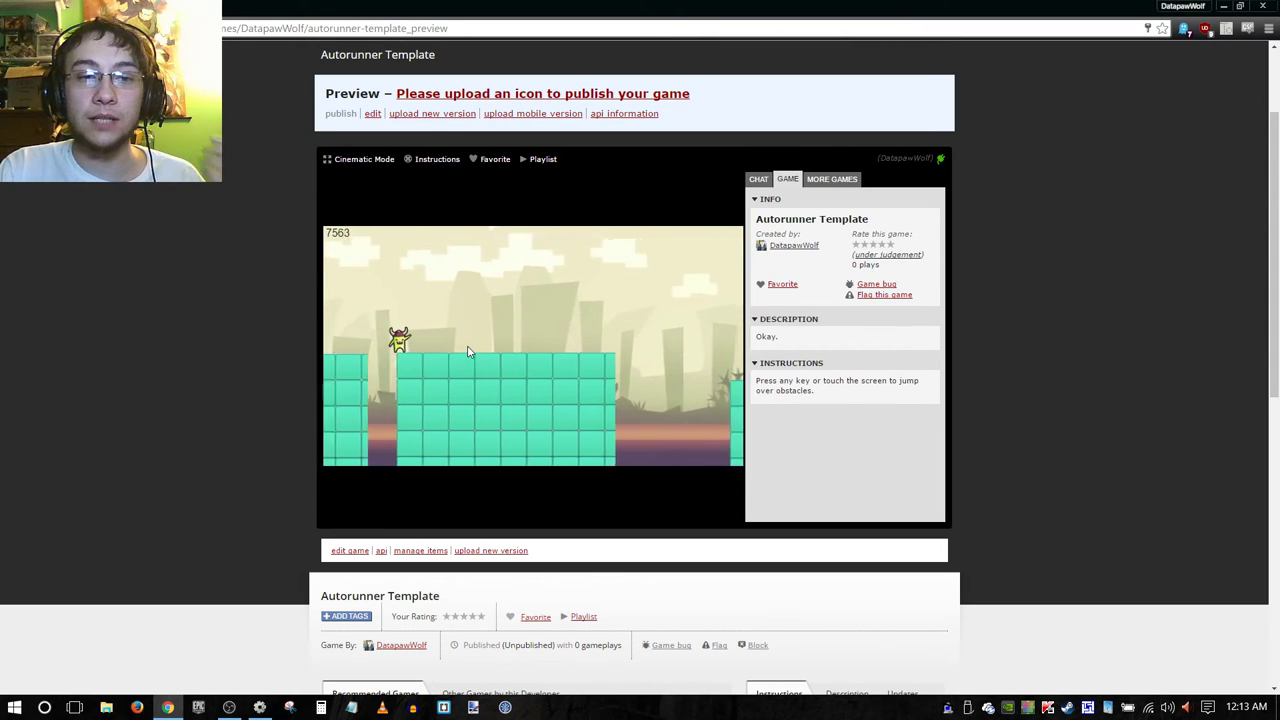
left_click(467, 351)
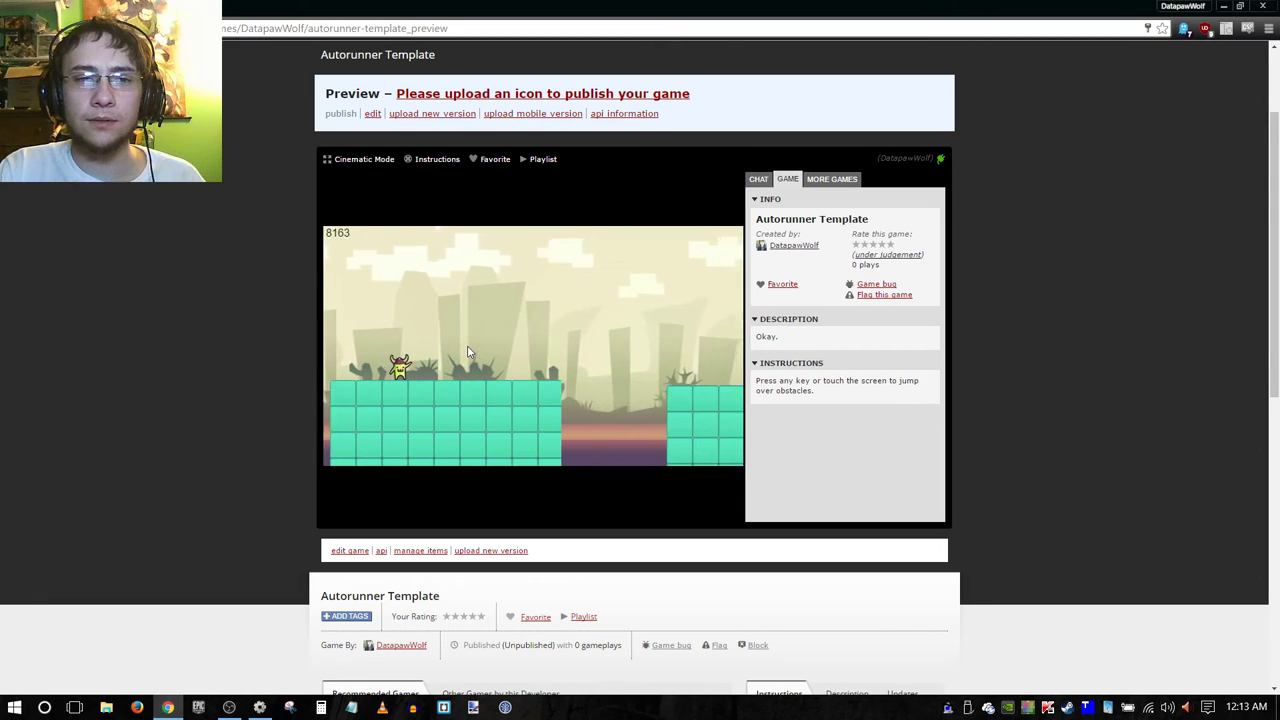
left_click(467, 351)
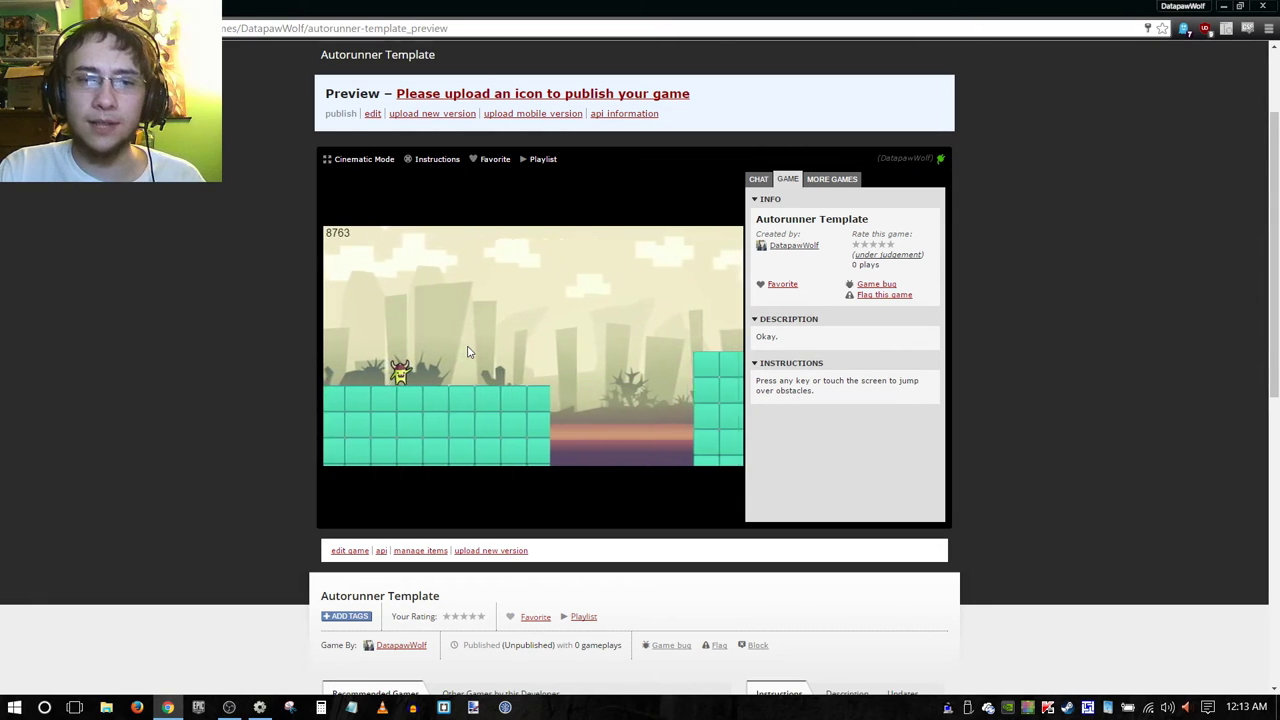
left_click(467, 351)
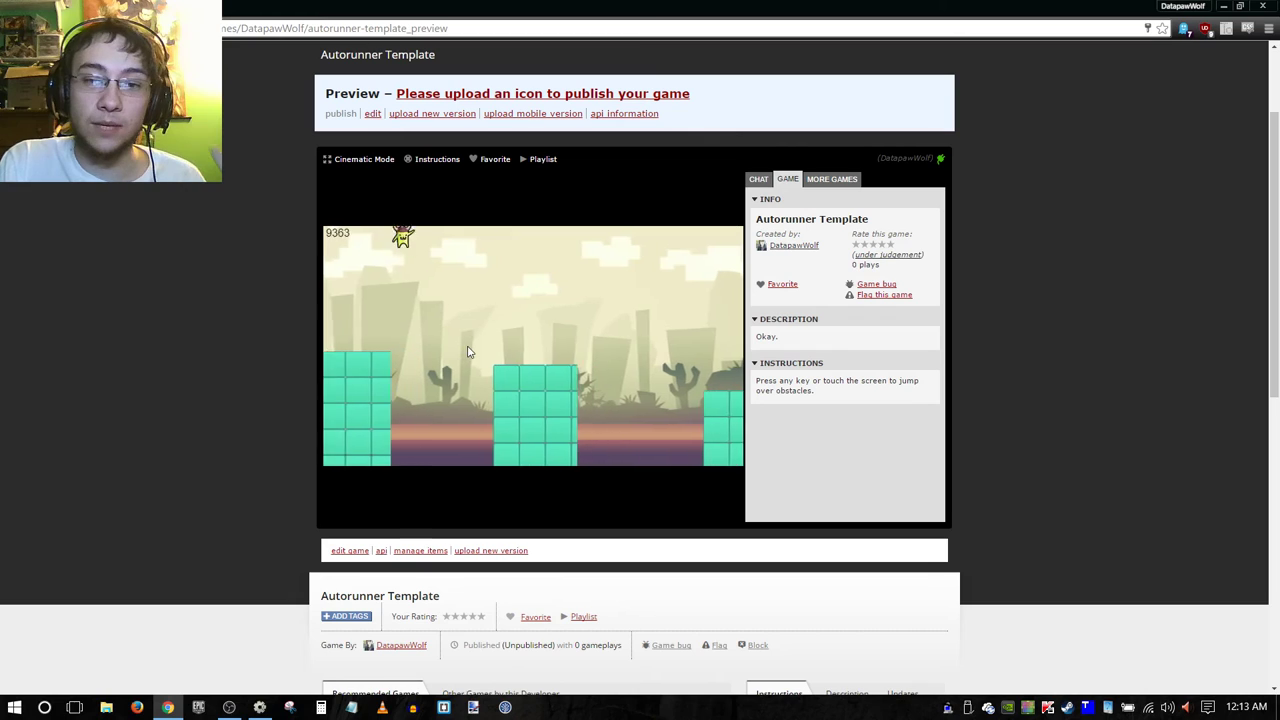
left_click(467, 351)
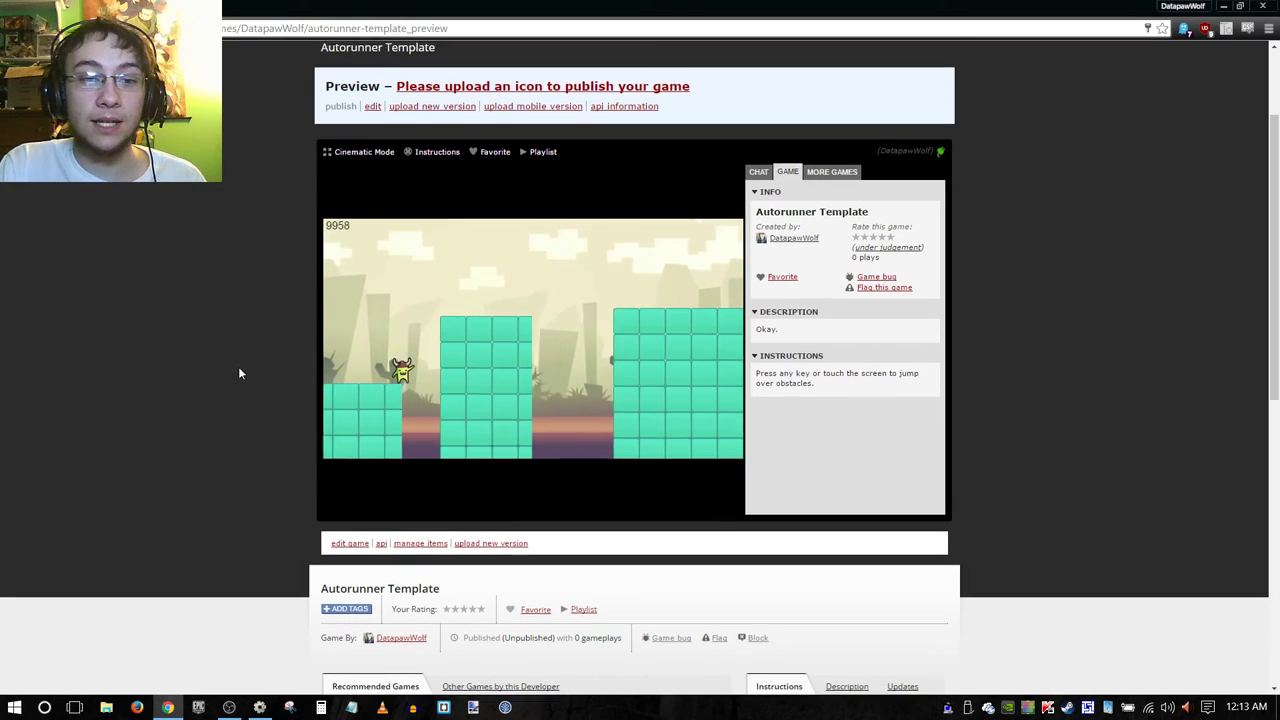
scroll(238, 373, "down", 1)
scroll(238, 373, "up", 1)
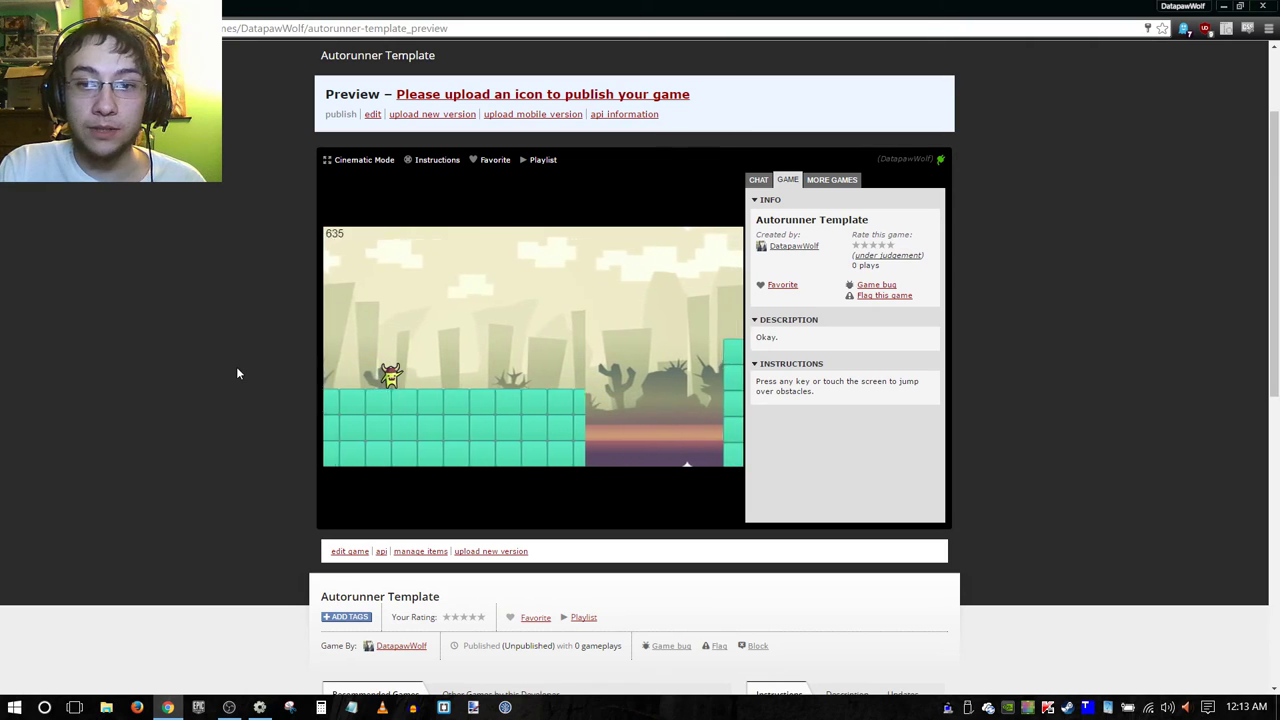
scroll(243, 355, "up", 1)
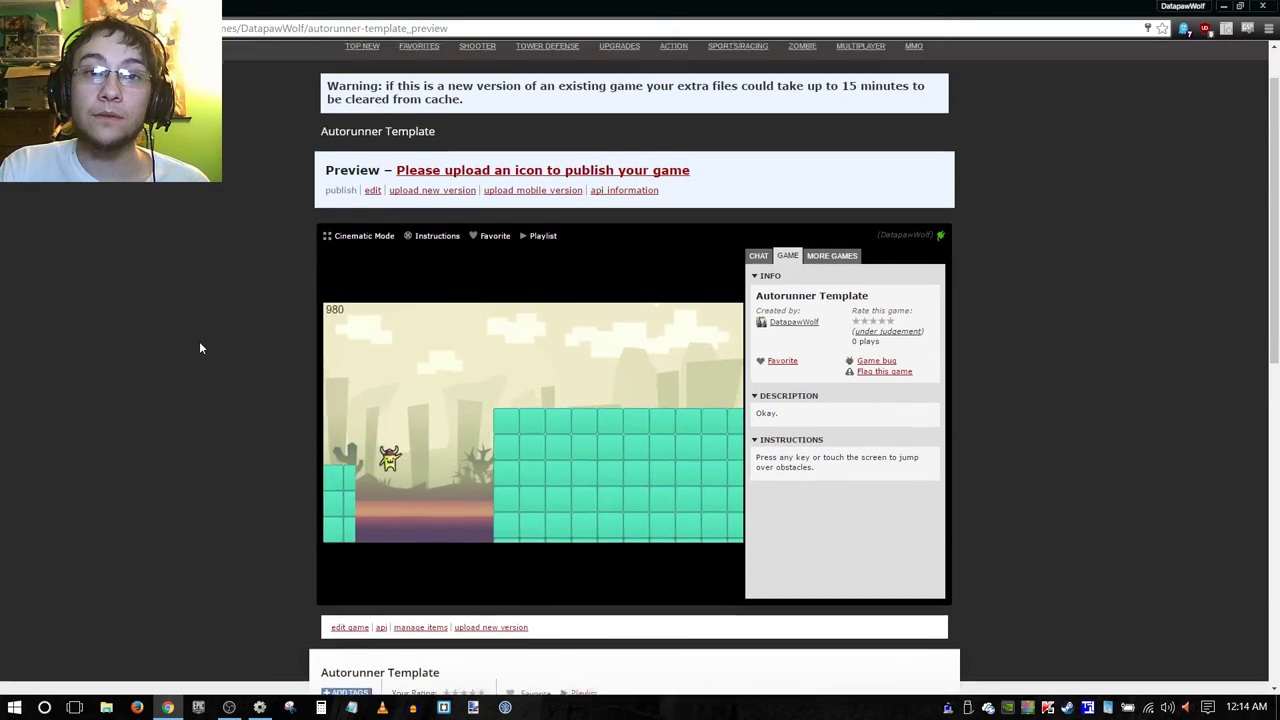
Open the developer profile and page through its Games list to find the unpublished Autorunner Template.
left_click(776, 53)
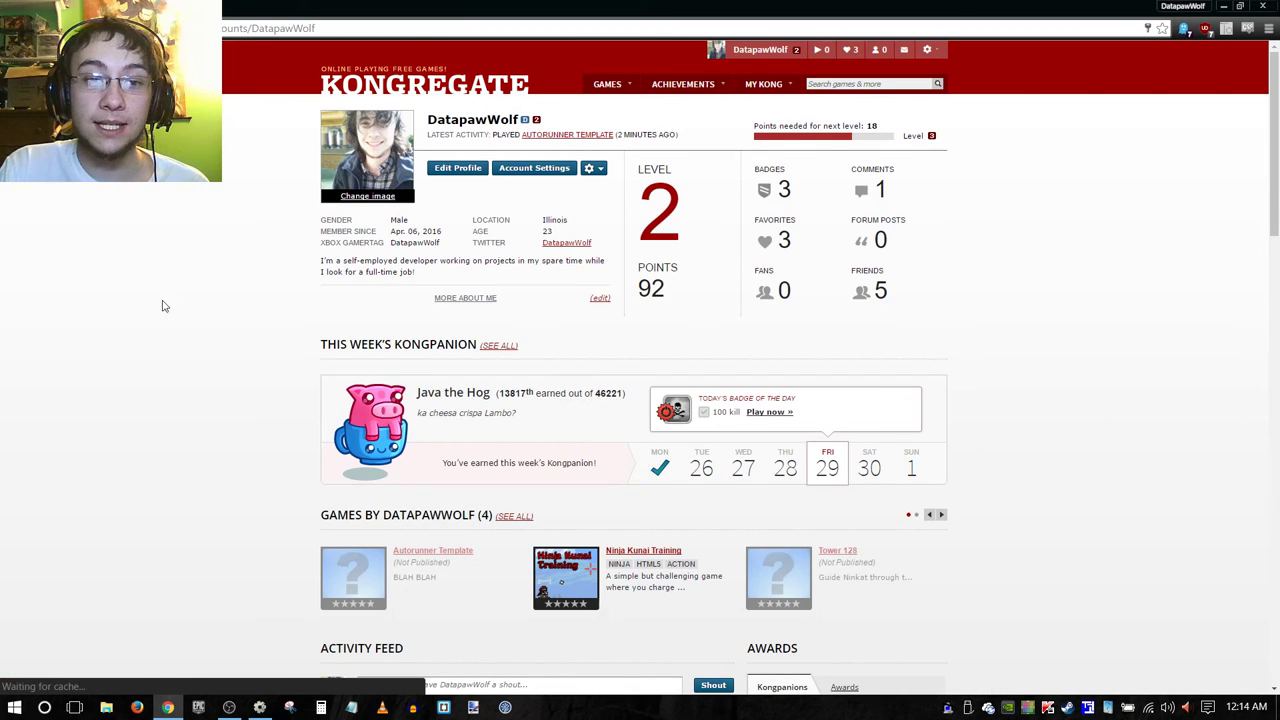
scroll(129, 306, "down", 1)
scroll(129, 306, "down", 1)
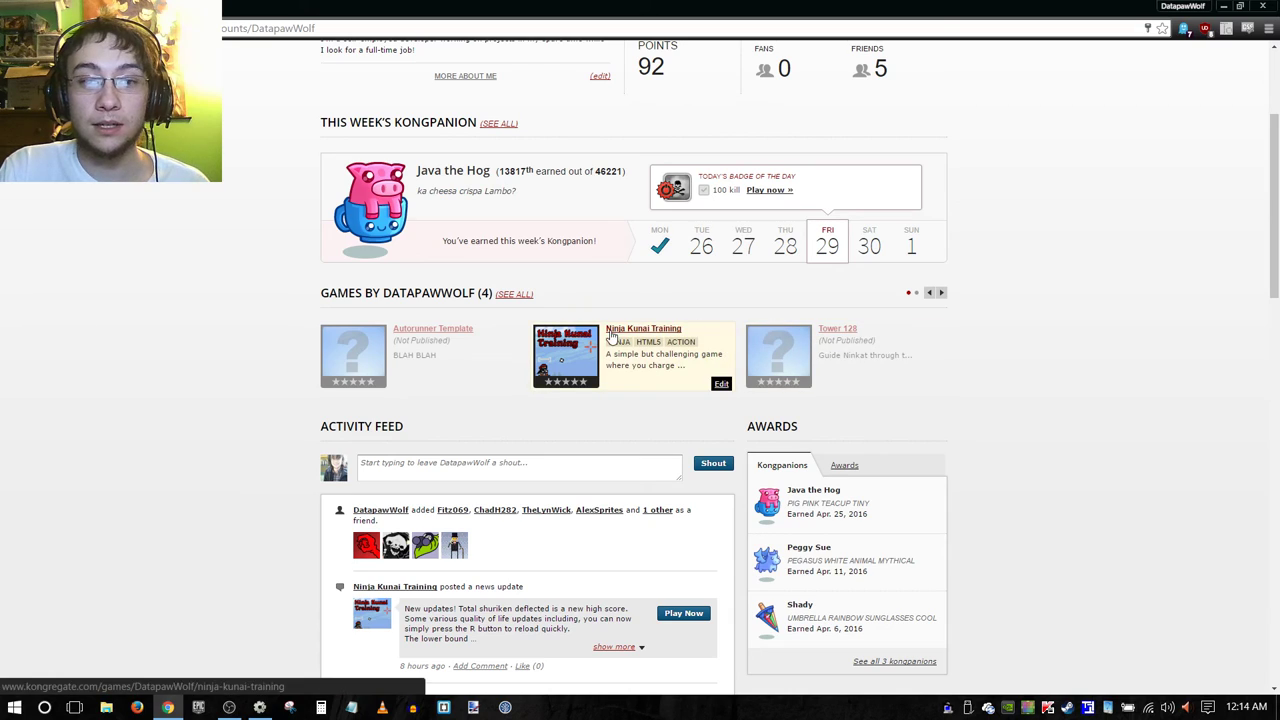
mouse_move(634, 336)
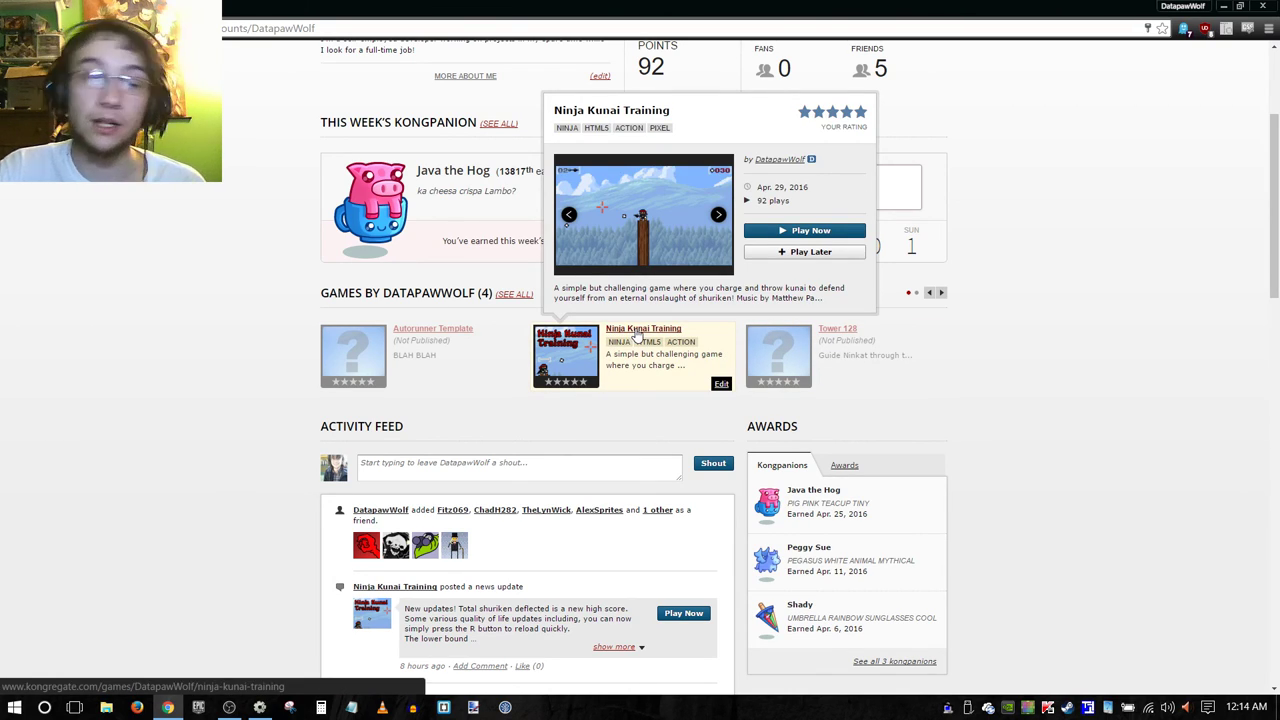
left_click(933, 295)
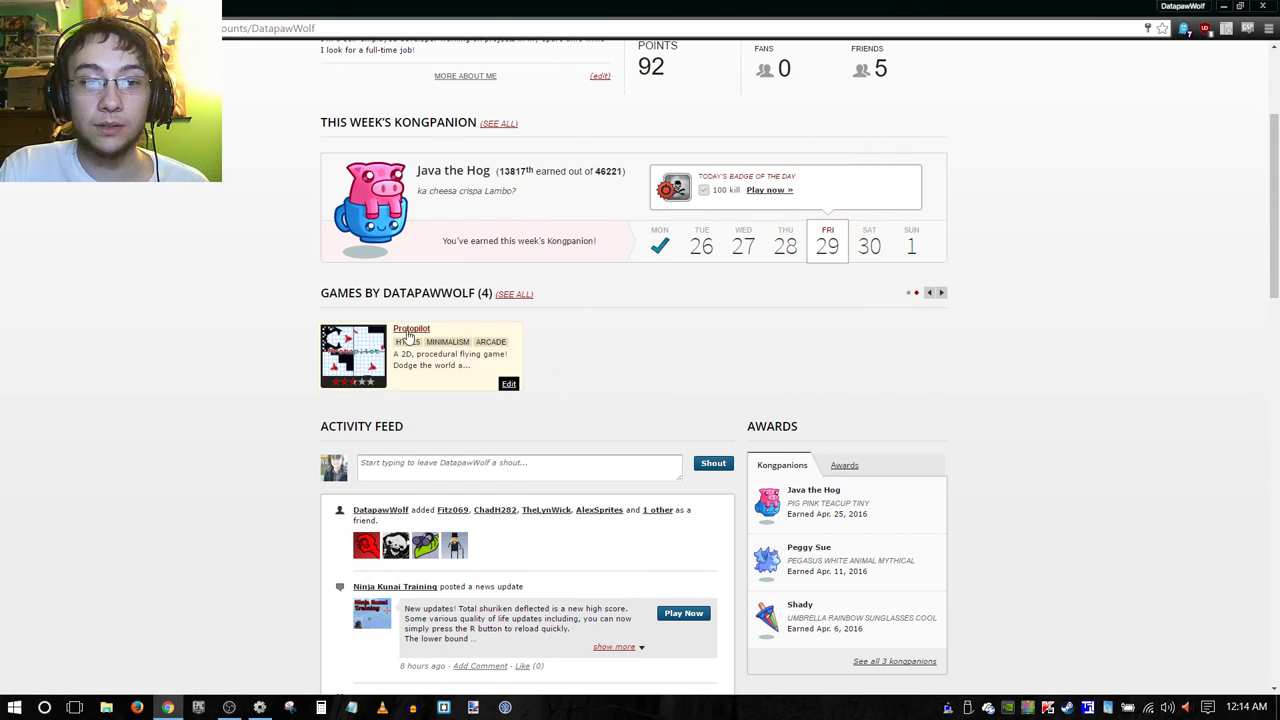
mouse_move(342, 340)
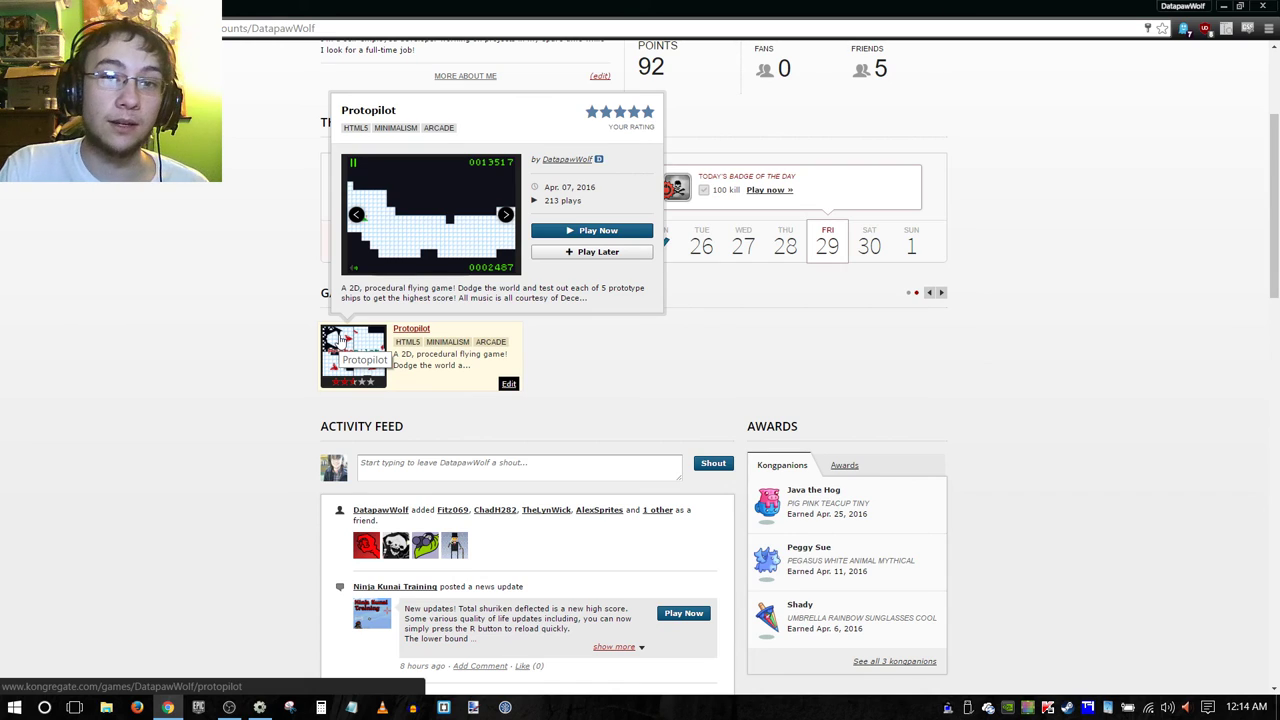
left_click(929, 292)
scroll(235, 330, "up", 3)
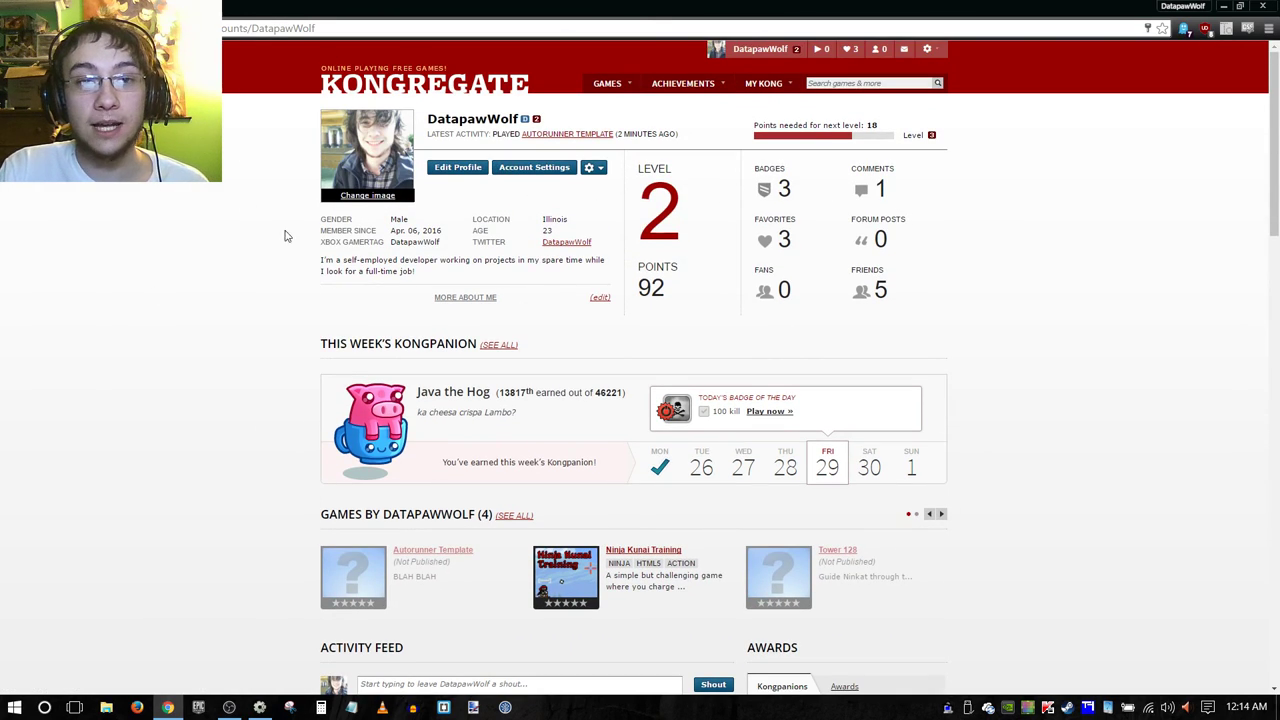
scroll(175, 290, "down", 1)
scroll(172, 330, "down", 2)
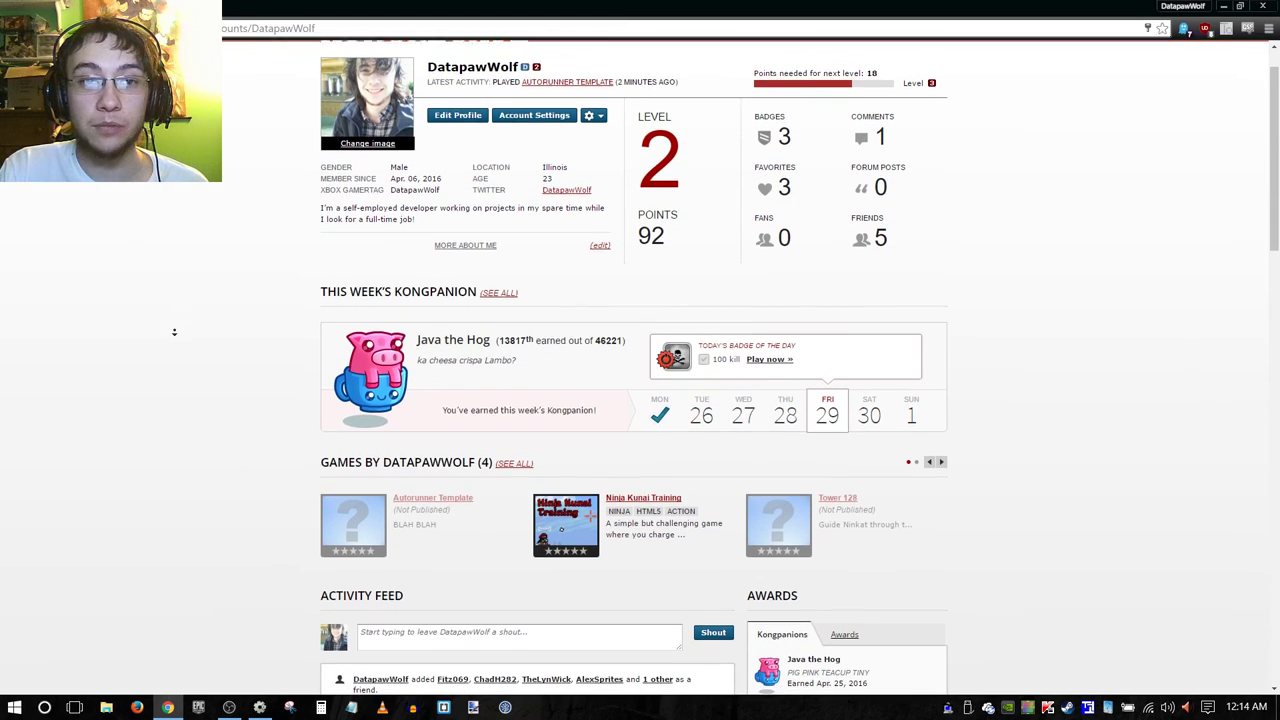